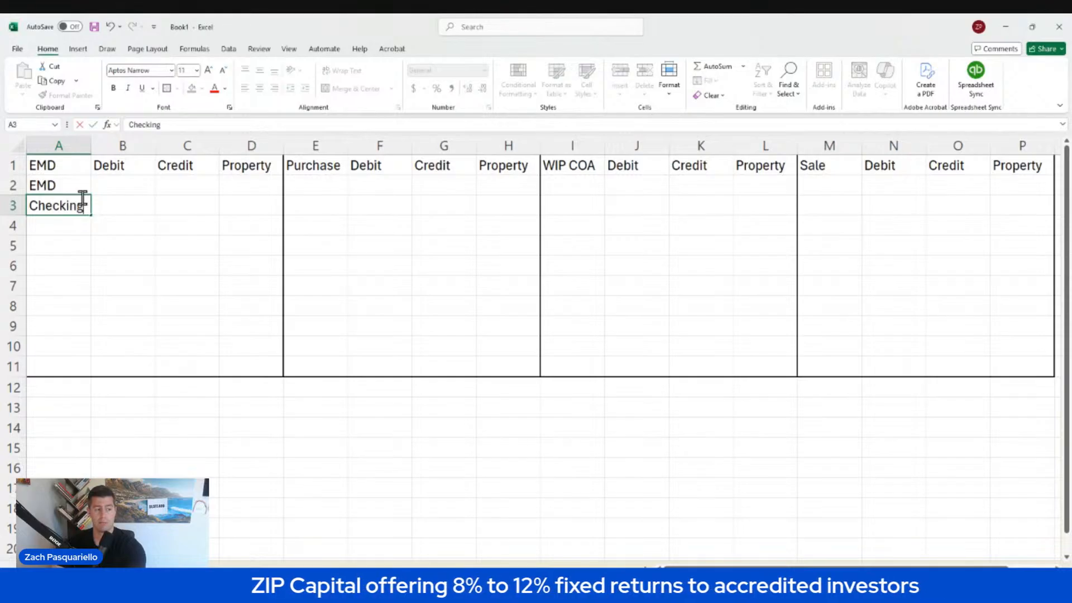
Record the earnest money entry with a 5000 credit to Checking in C3 and a 5000 debit to EMD in B2
key("Tab")
key("Tab")
type("5")
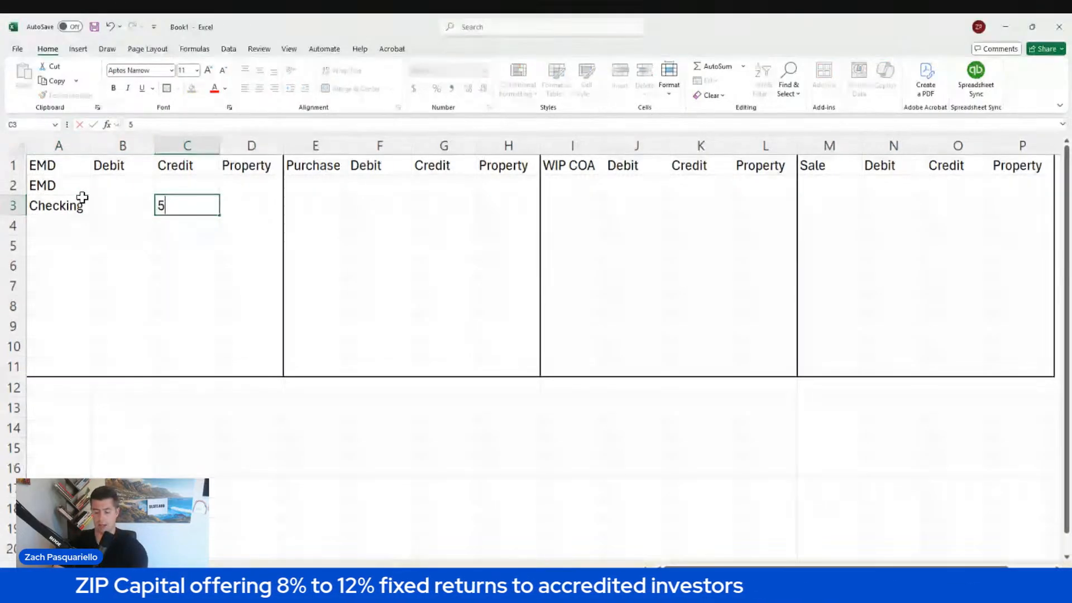
type("000")
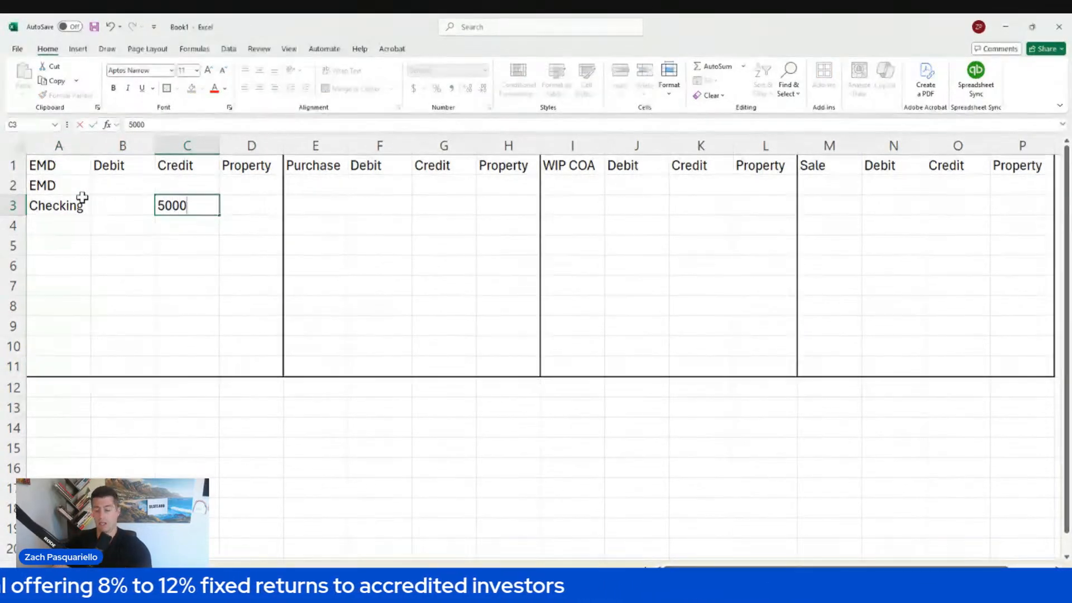
key("Up")
key("Left")
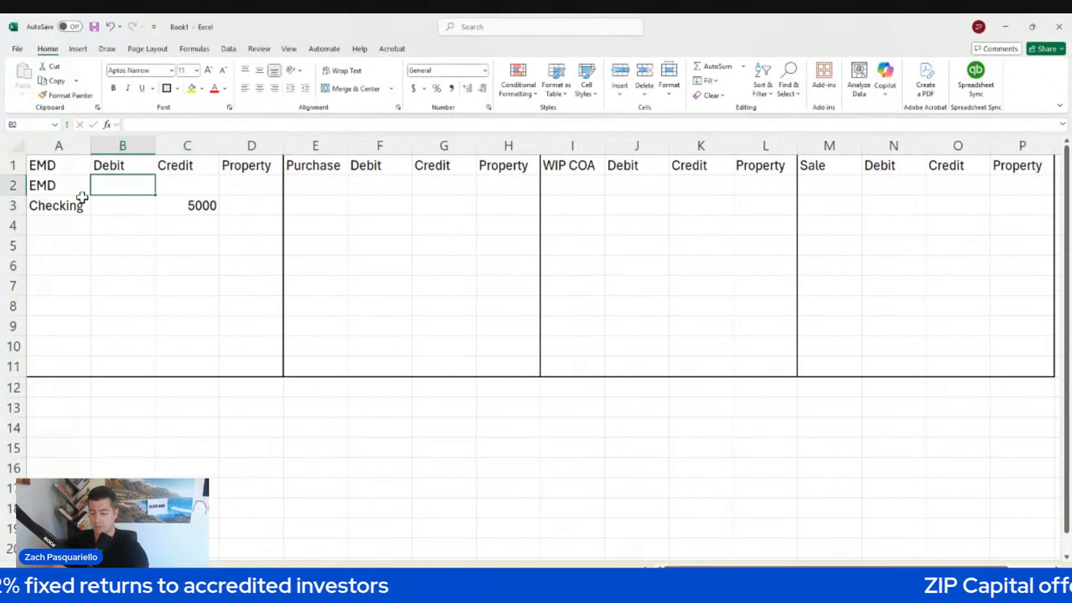
type("5000")
key("Tab")
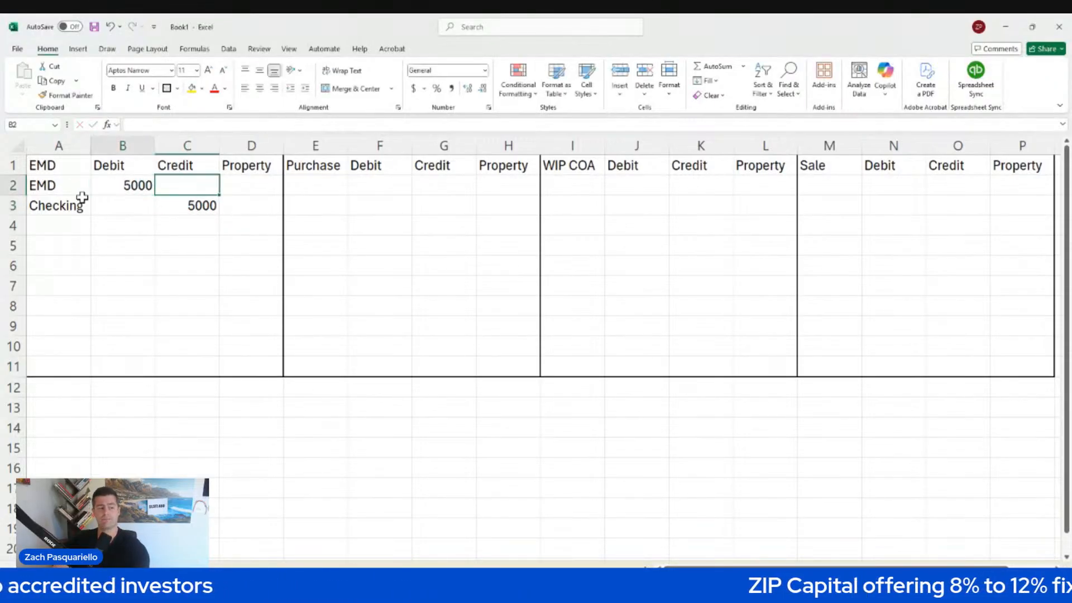
key("Left")
key("Left")
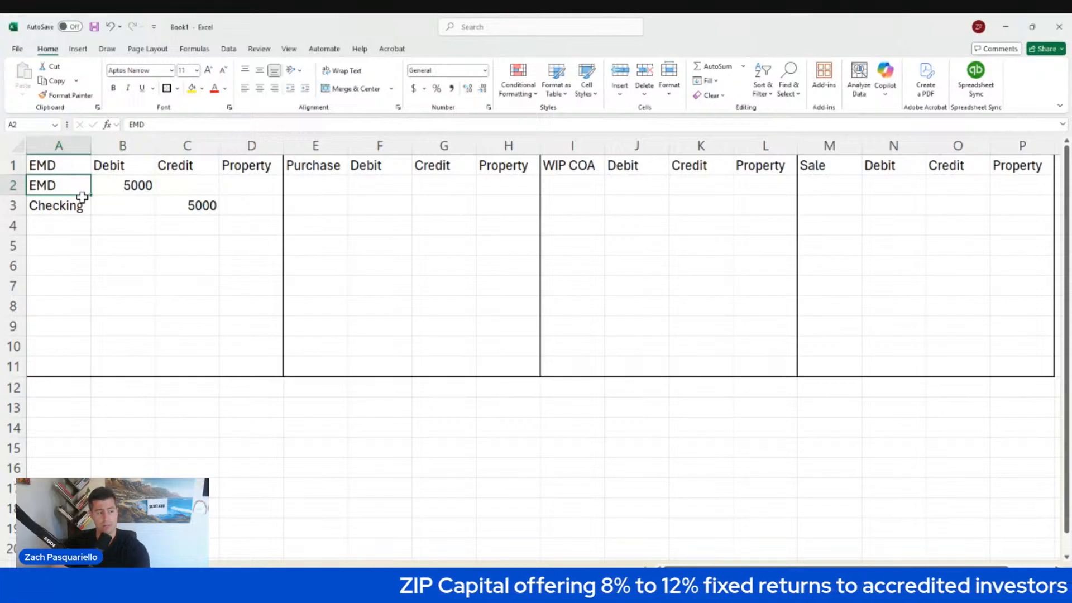
key("Down")
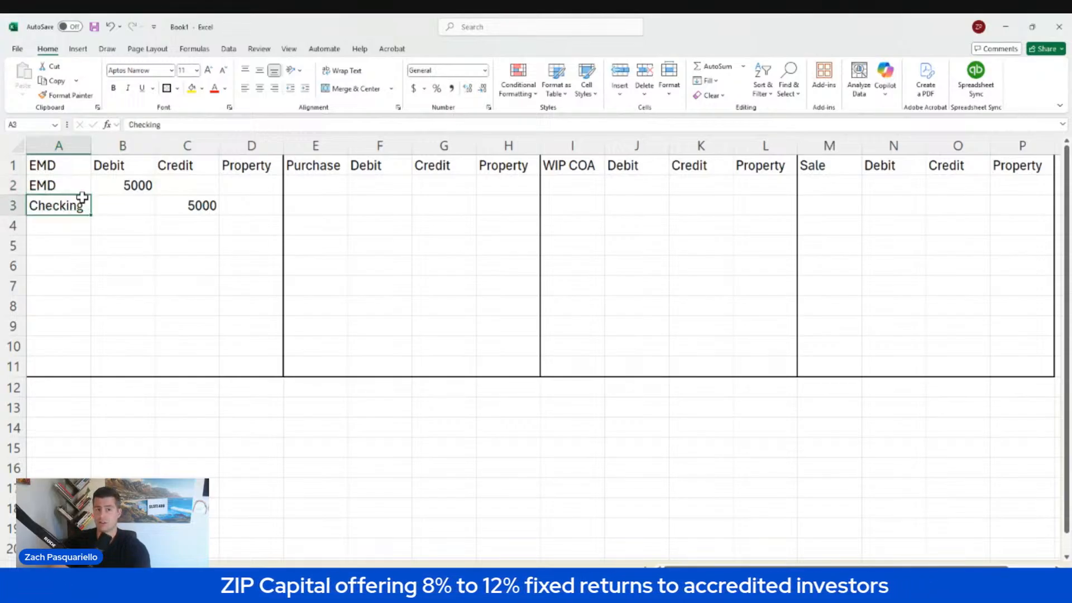
key("Right")
key("Right")
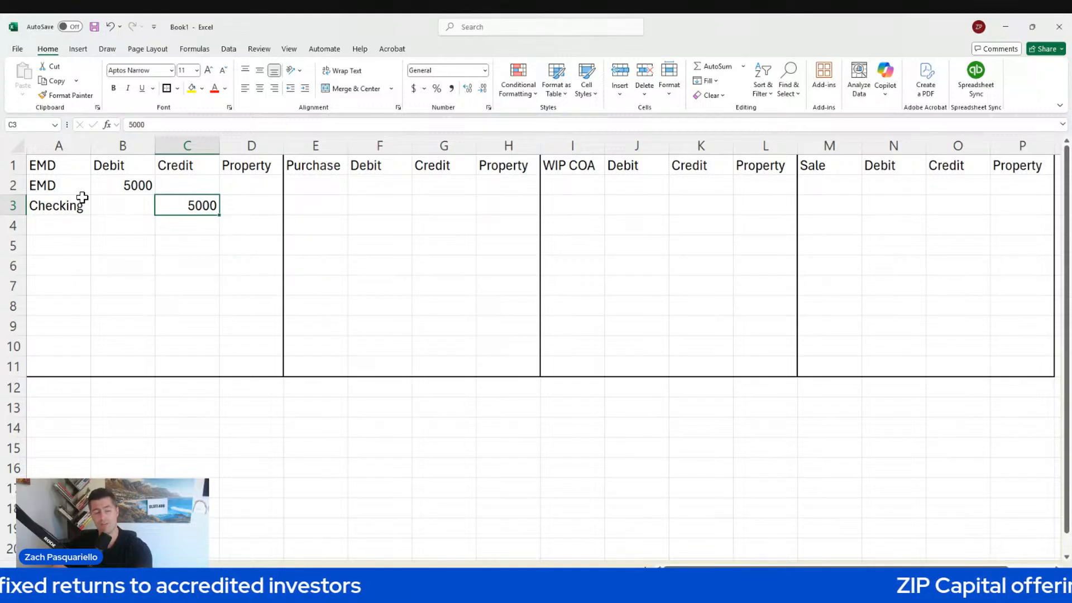
key("Up")
key("Left")
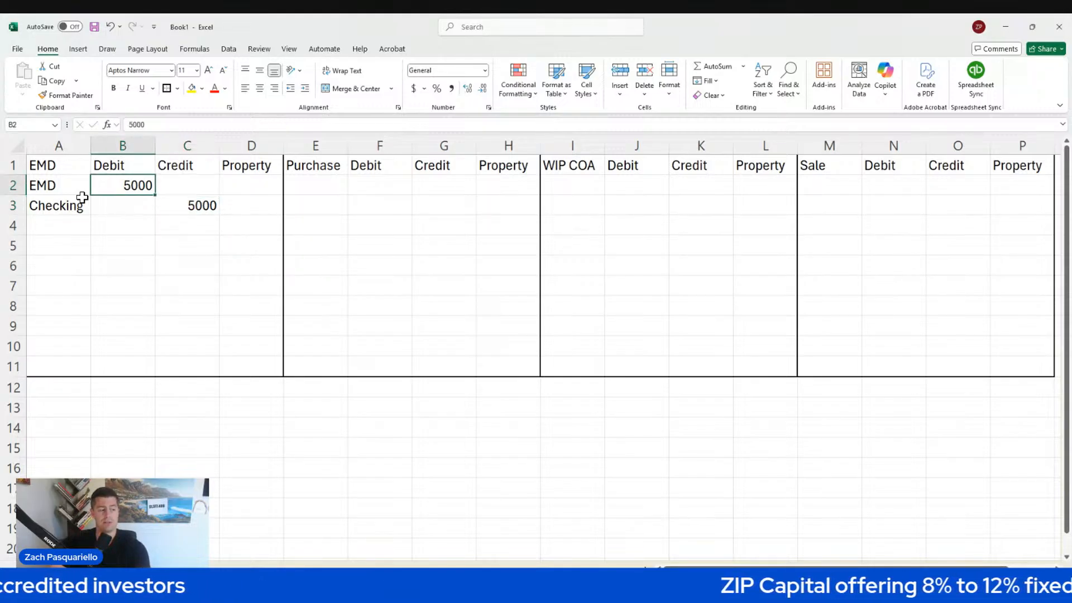
key("Right")
key("Right")
key("Right")
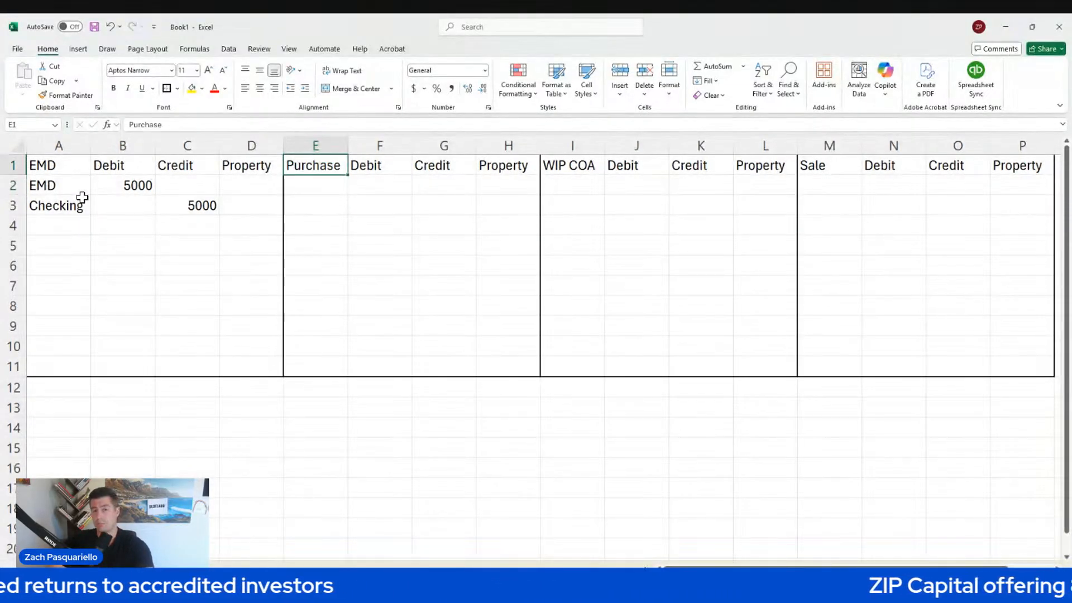
key("Right")
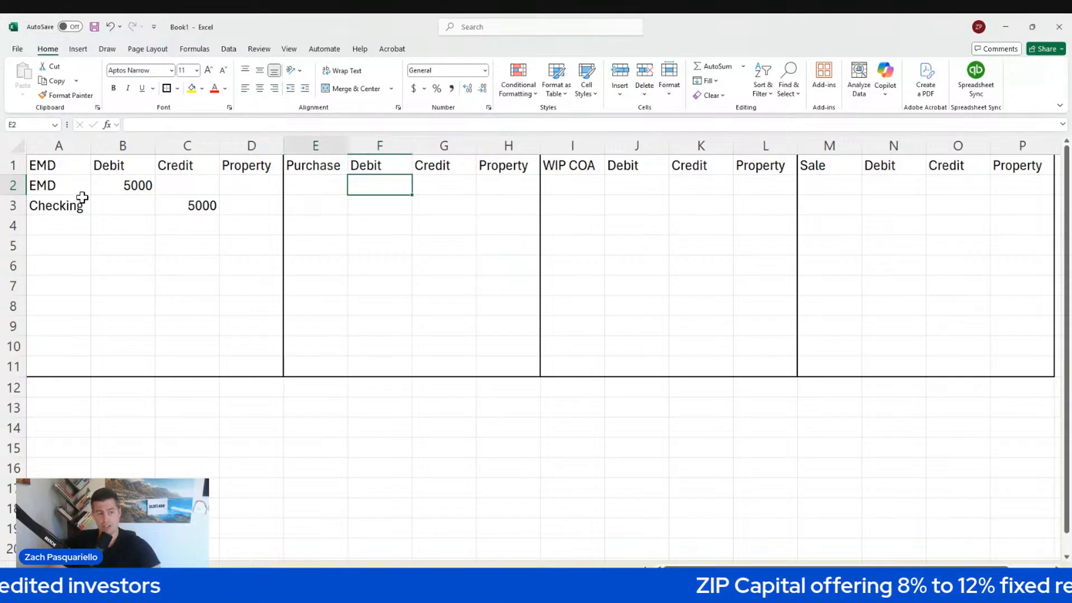
Enter Main St as the property for the EMD line in D2
key("Left")
key("Left")
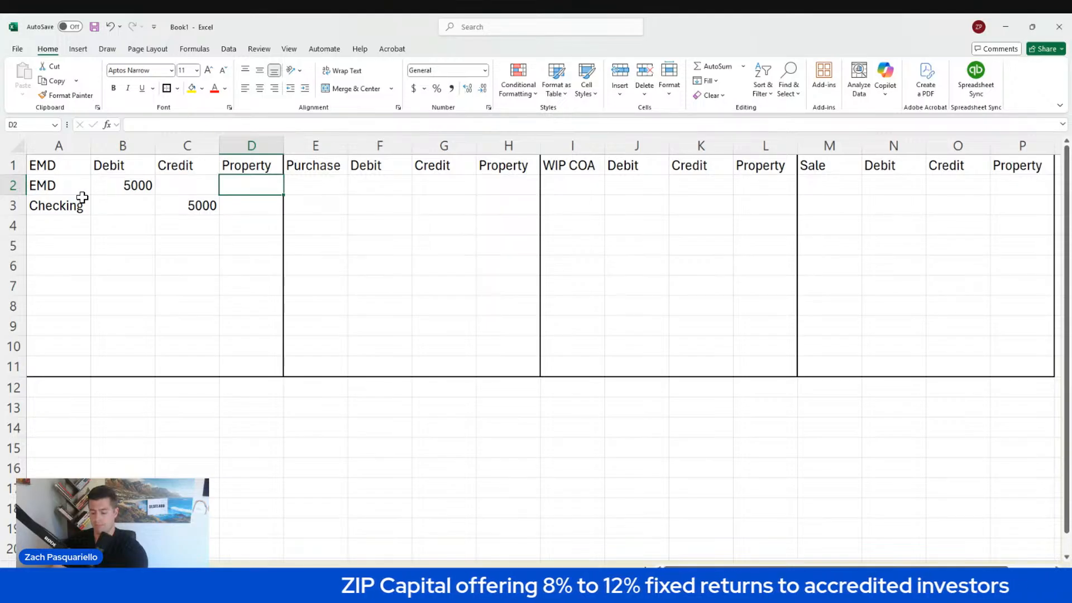
type("Main St")
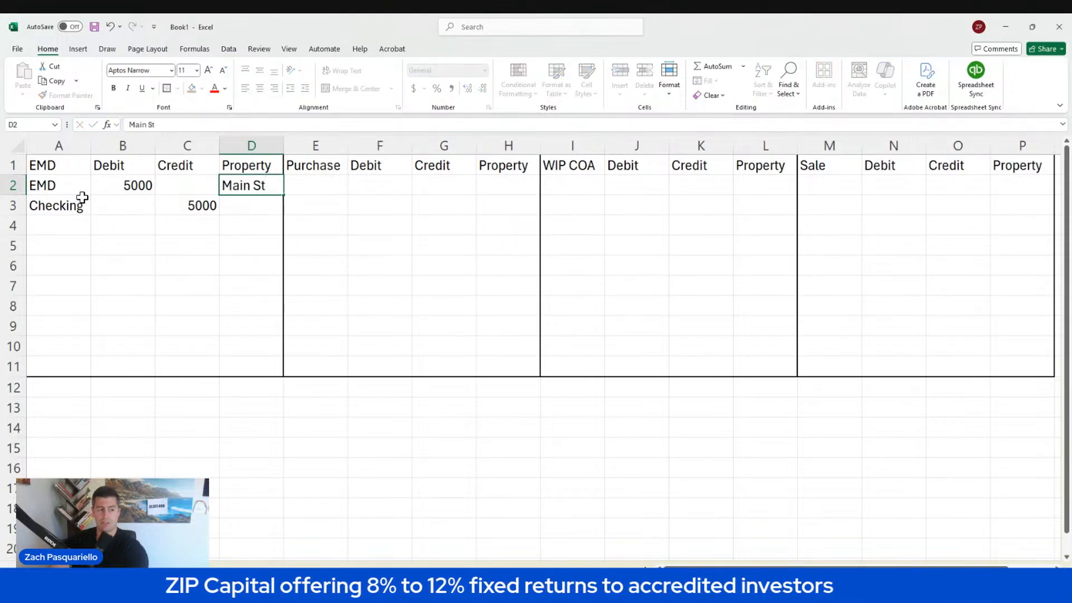
key("Tab")
key("Up")
key("Left")
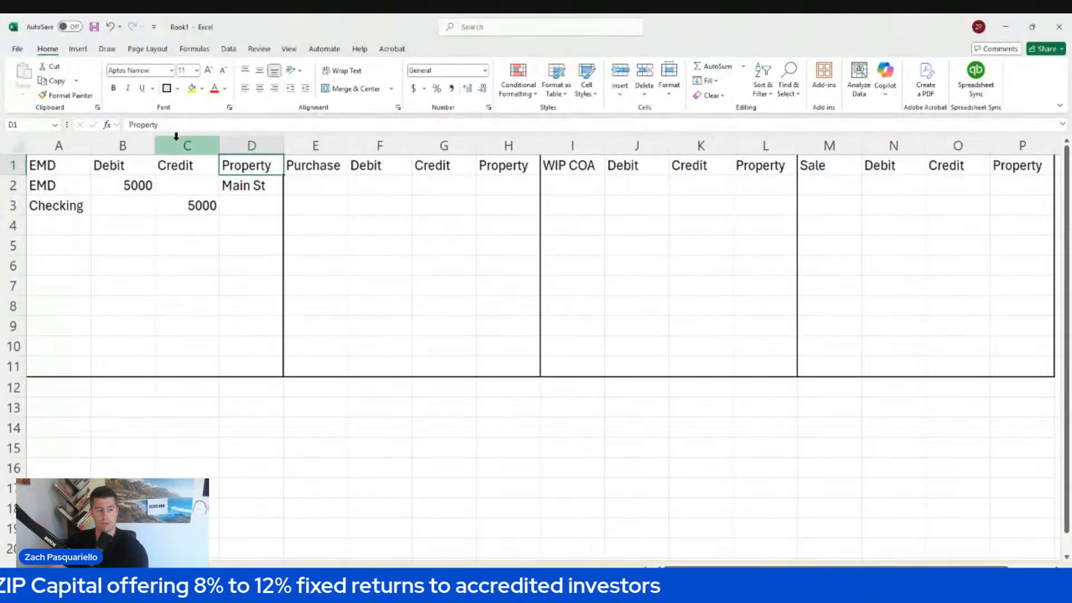
left_click(279, 147)
left_click(254, 184)
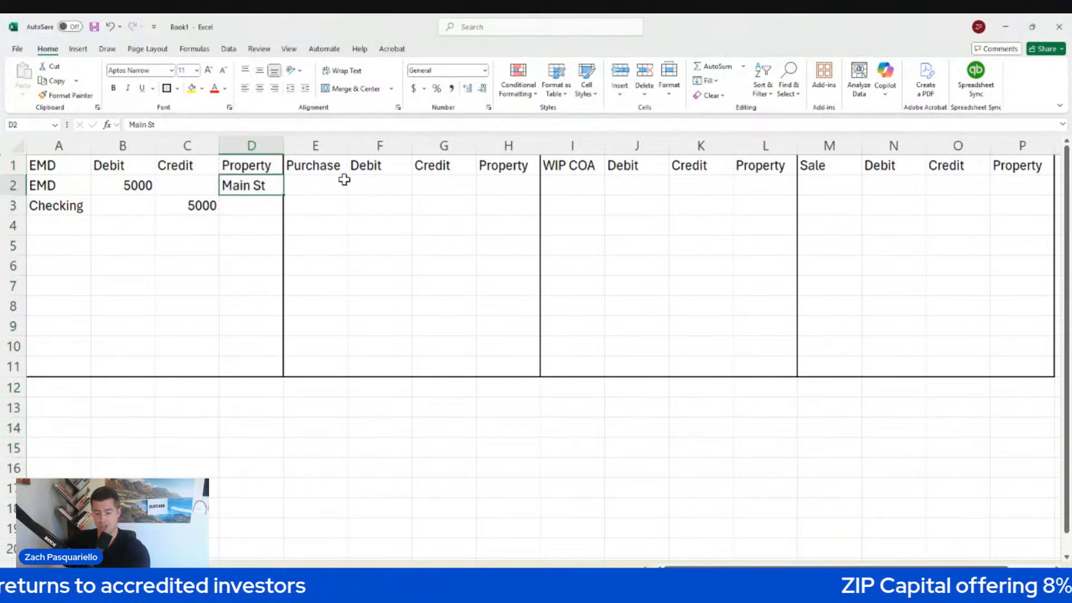
left_click(14, 185)
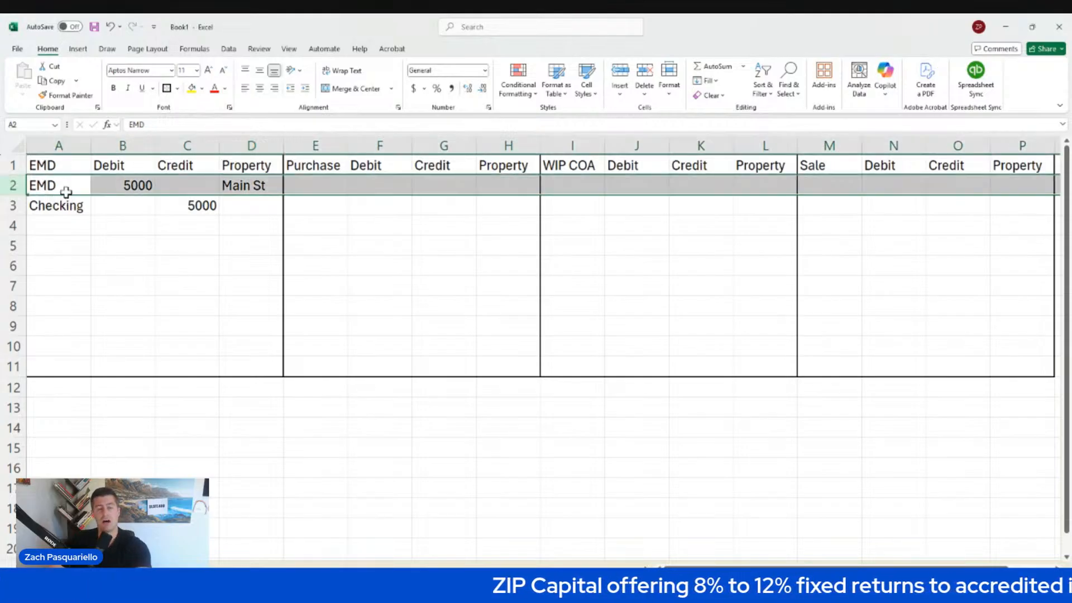
left_click(252, 184)
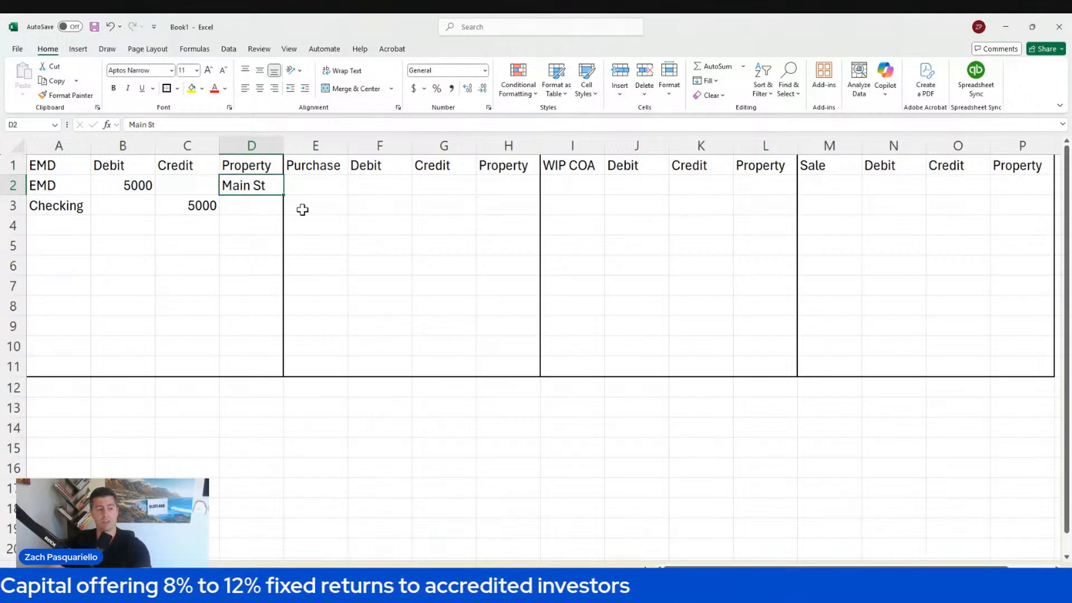
Enter 201 - House Cost as the first Purchase account in E2 and fit column E's width to it
left_click(332, 184)
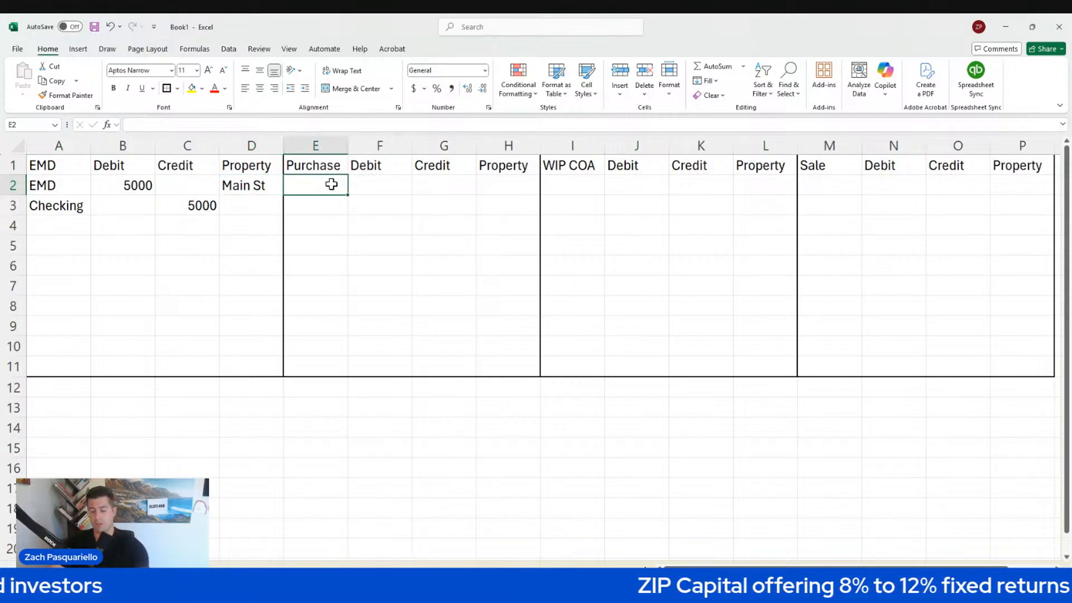
type("201")
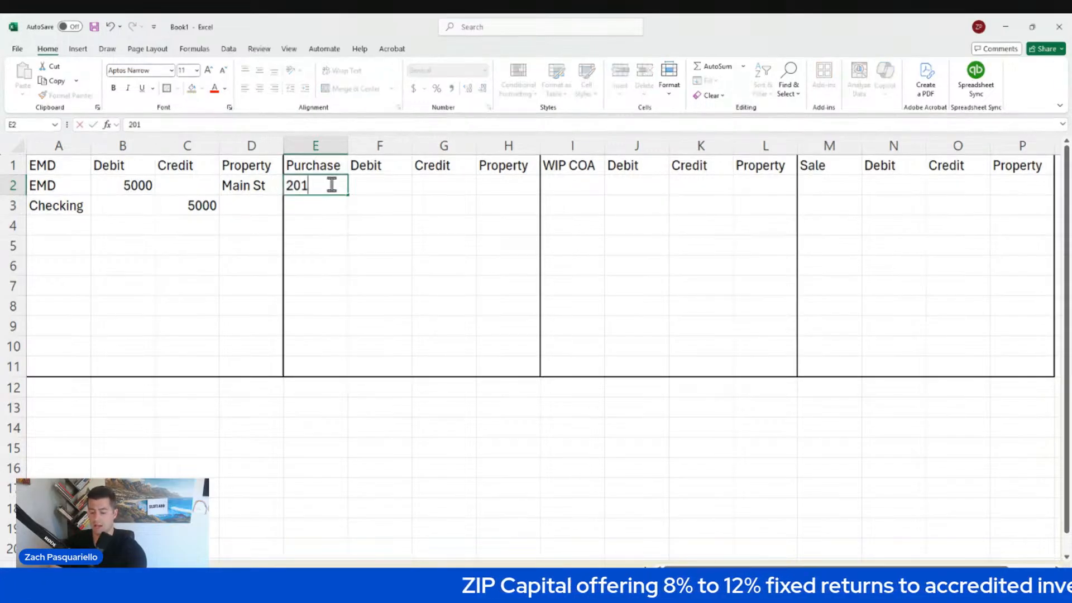
type(" - House")
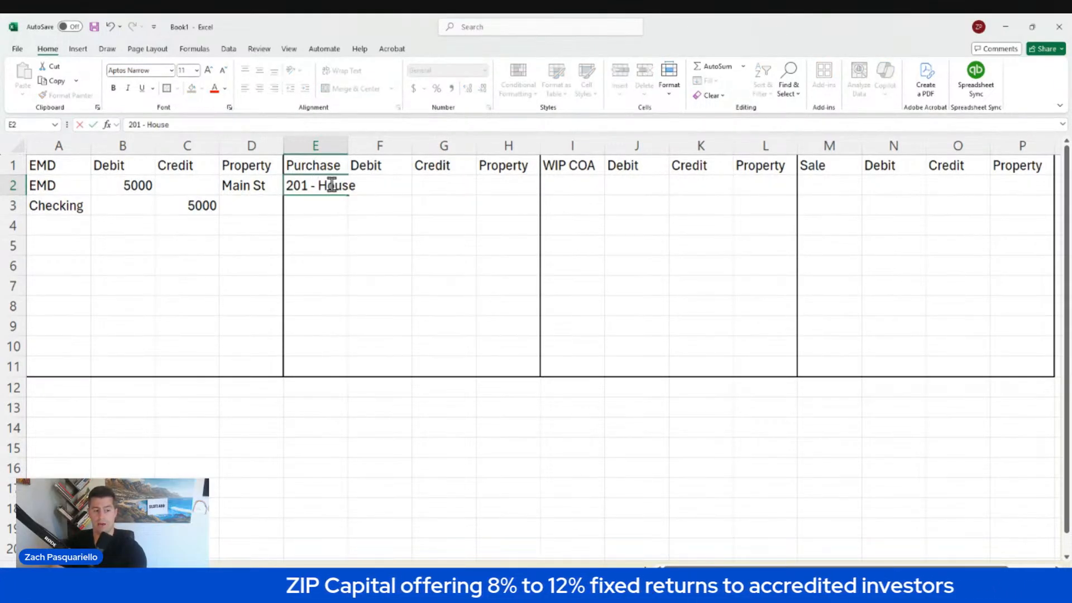
type(" Cose")
key("Return")
left_click(331, 184)
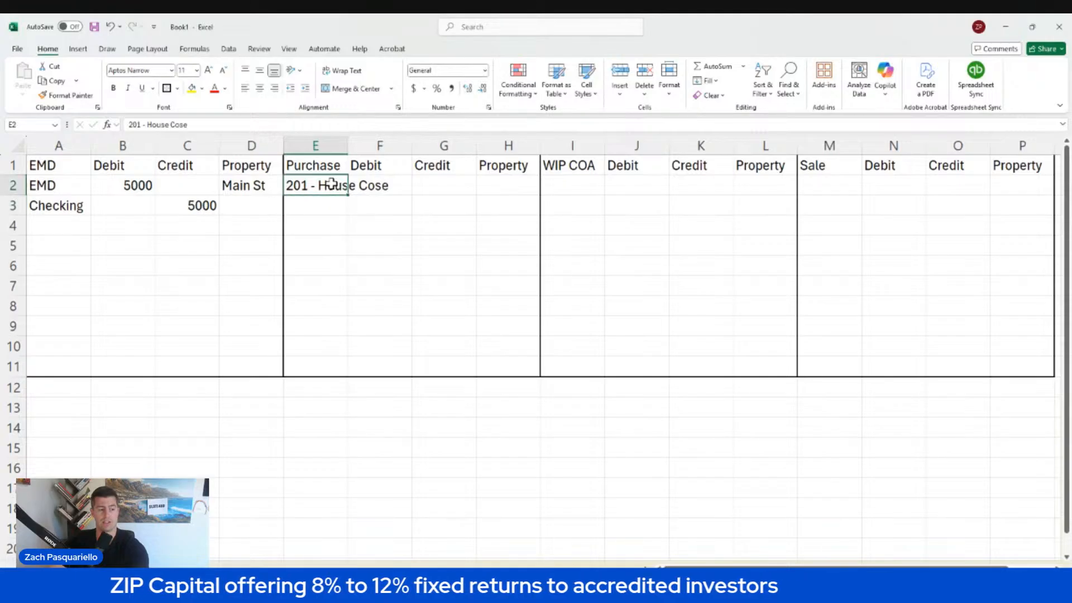
left_click(238, 119)
key("BackSpace")
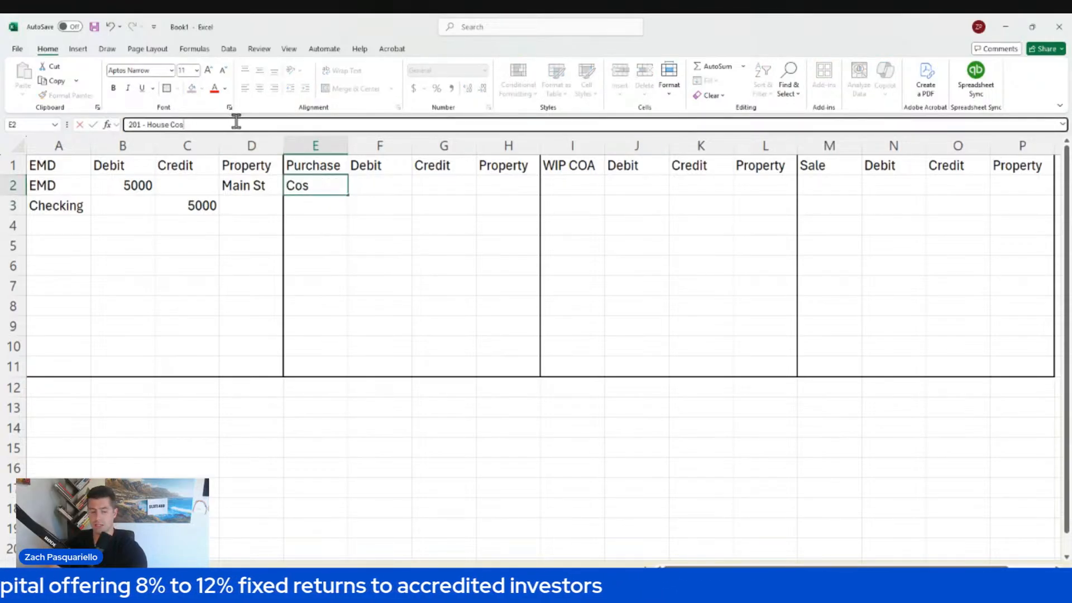
type("t")
key("Return")
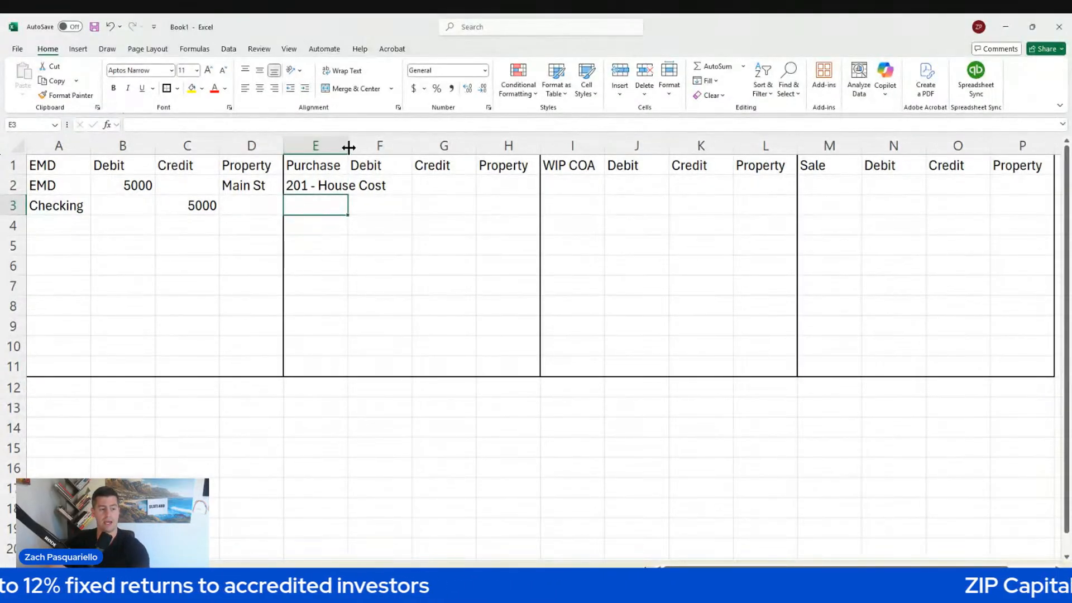
double_click(348, 146)
Enter a debit of 100000 for the Purchase section's House Cost line in F2
left_click(433, 186)
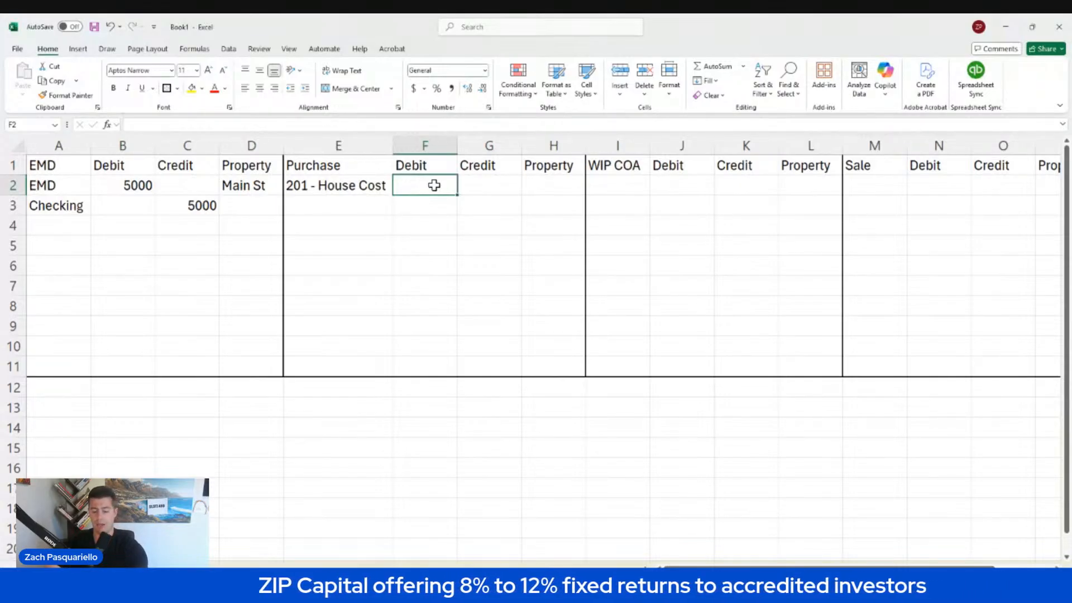
type("100")
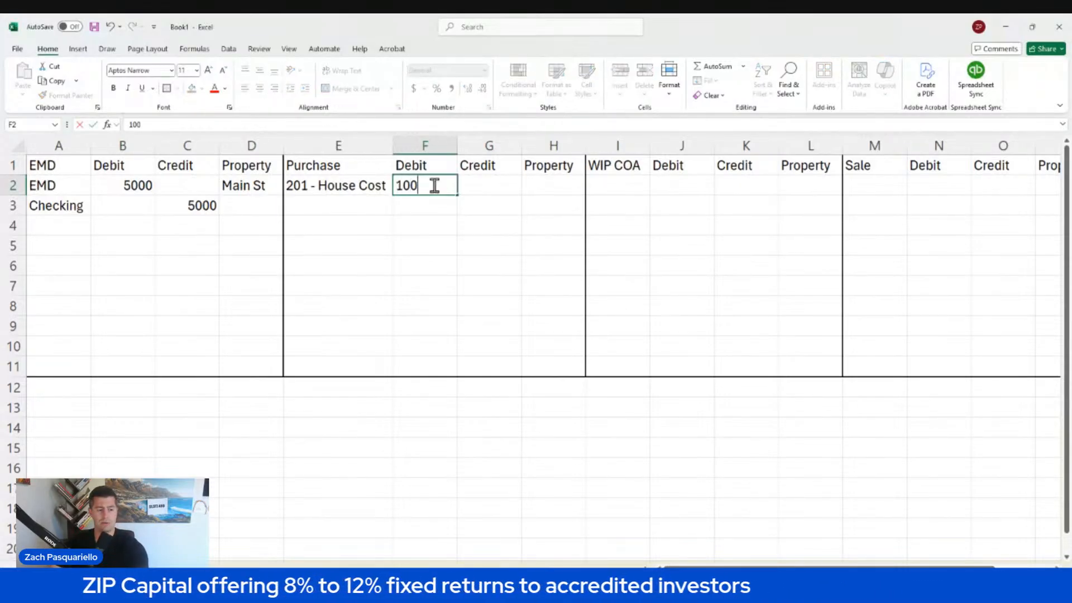
type("000")
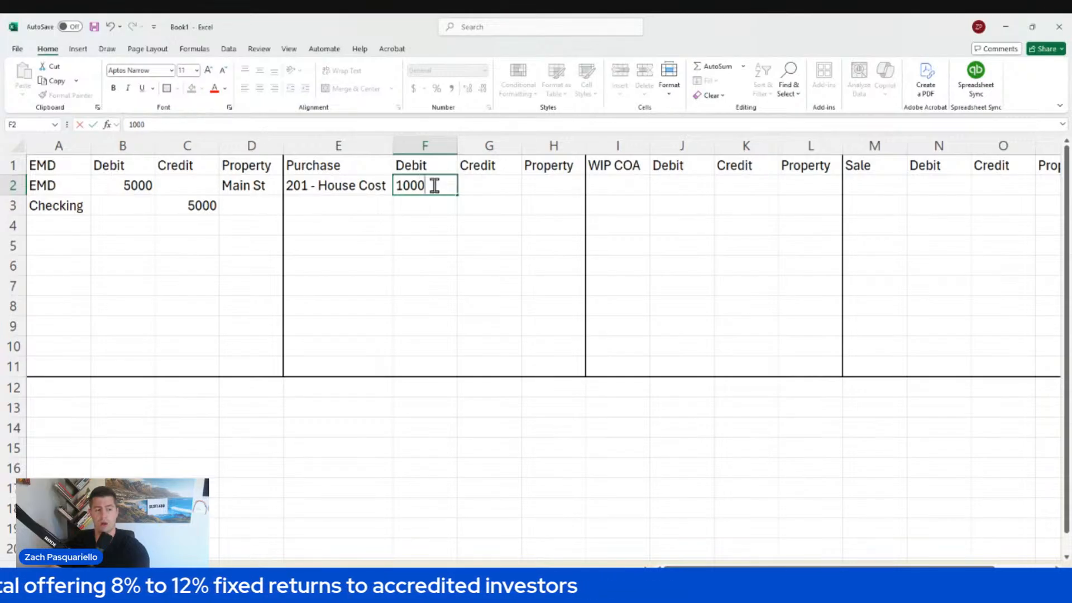
key("Tab")
key("Down")
key("Left")
key("Left")
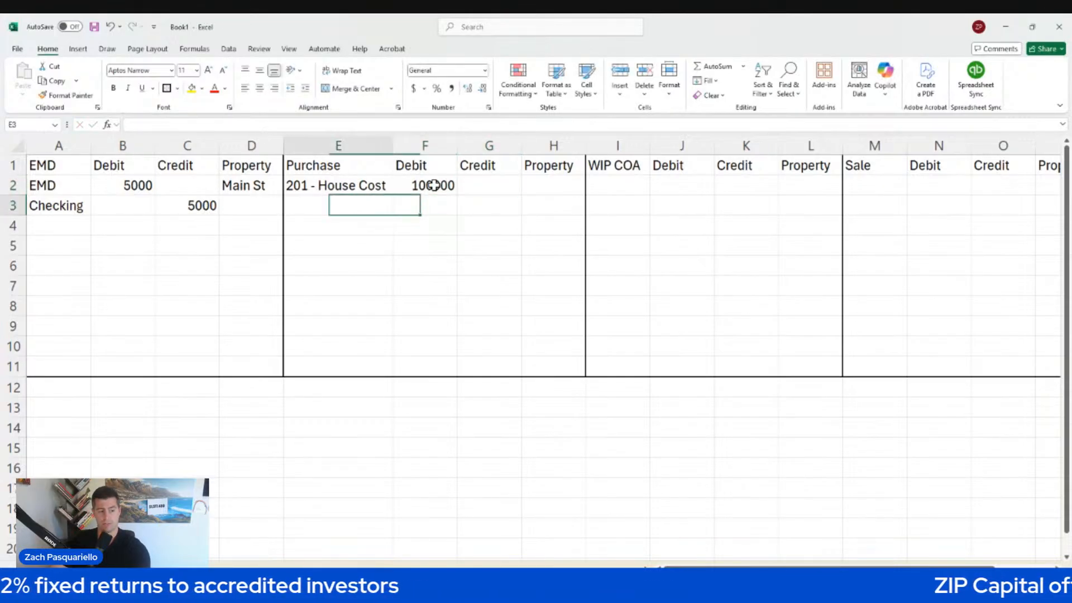
Assign the Purchase section's House Cost line to the property Main St in H2
key("Up")
key("Right")
key("Right")
key("Right")
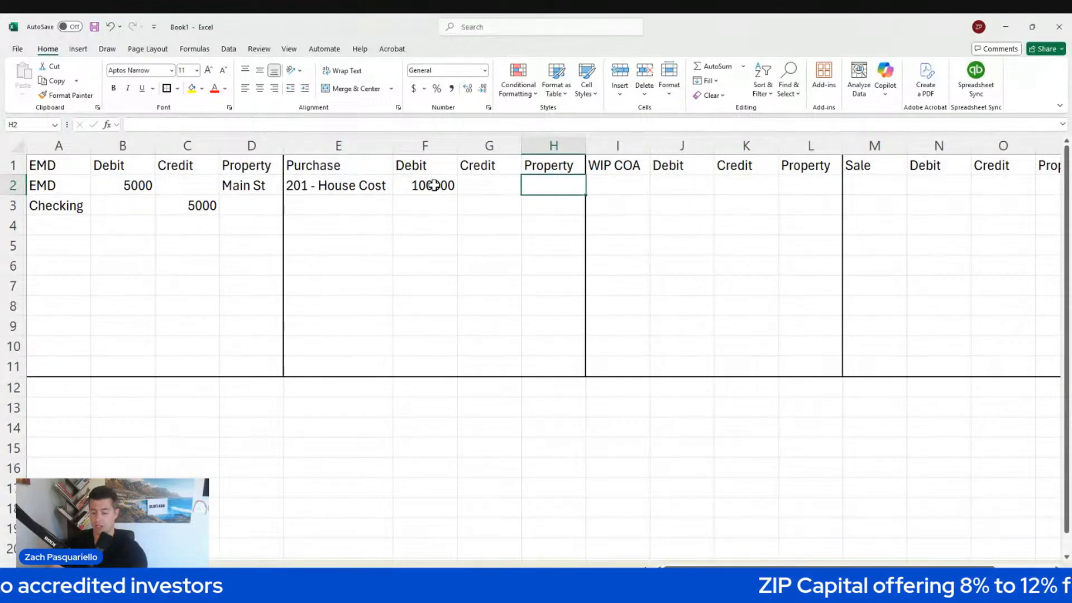
type("Main St")
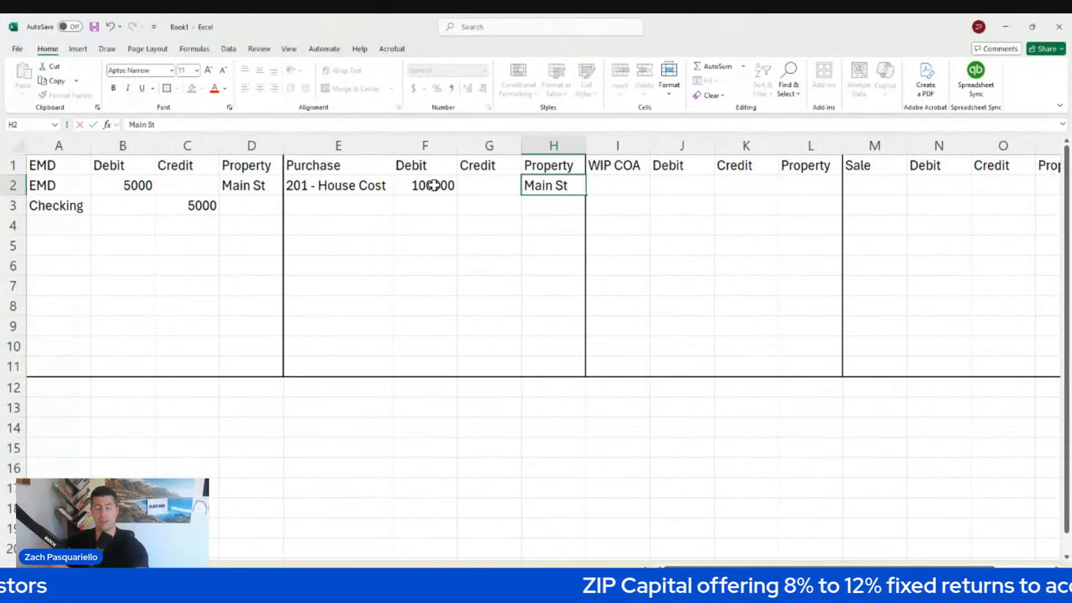
key("Left")
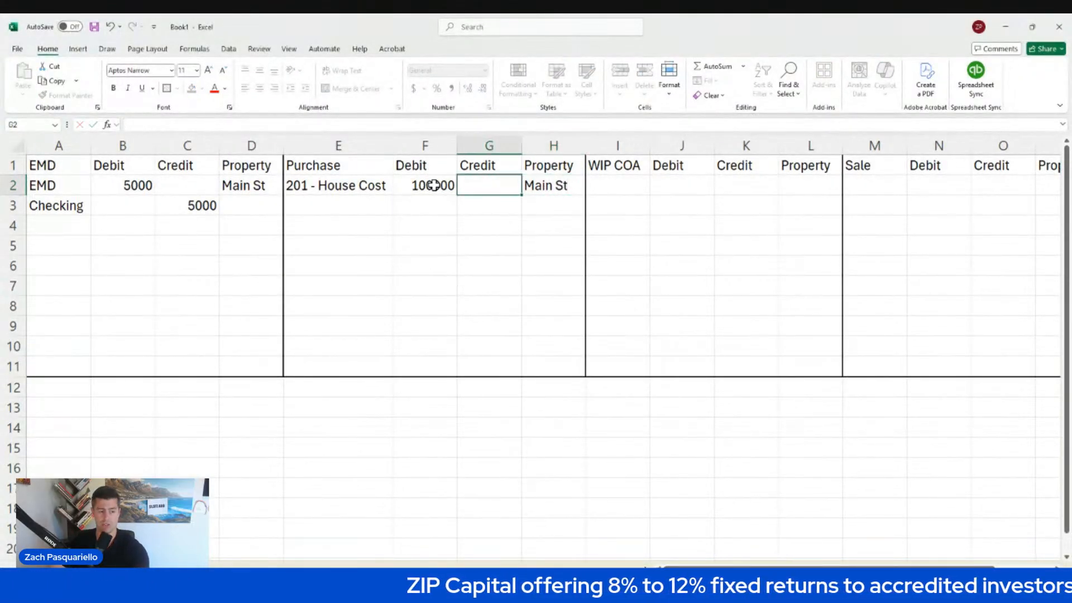
Copy the 201 - House Cost account from E2 to the WIP COA section in I2 and fit column I's width to it
key("Left")
key("Left")
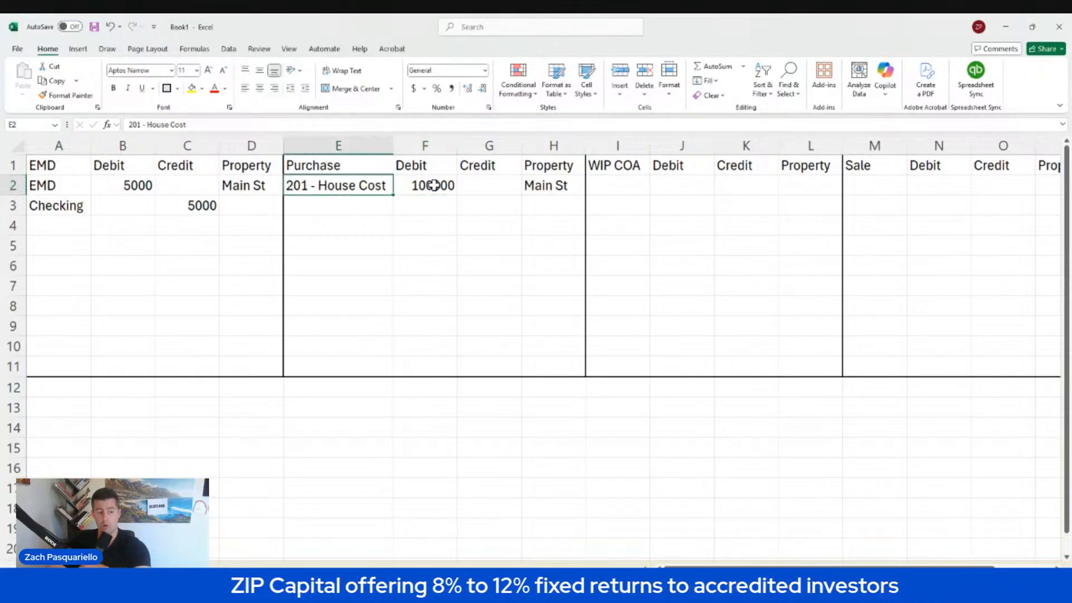
key("Right")
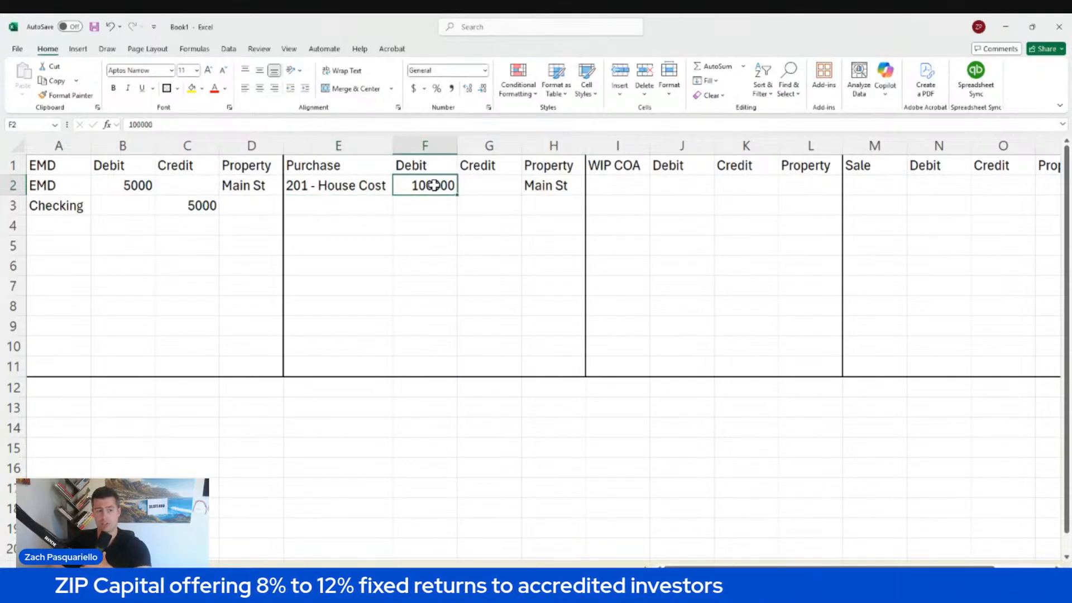
key("Left")
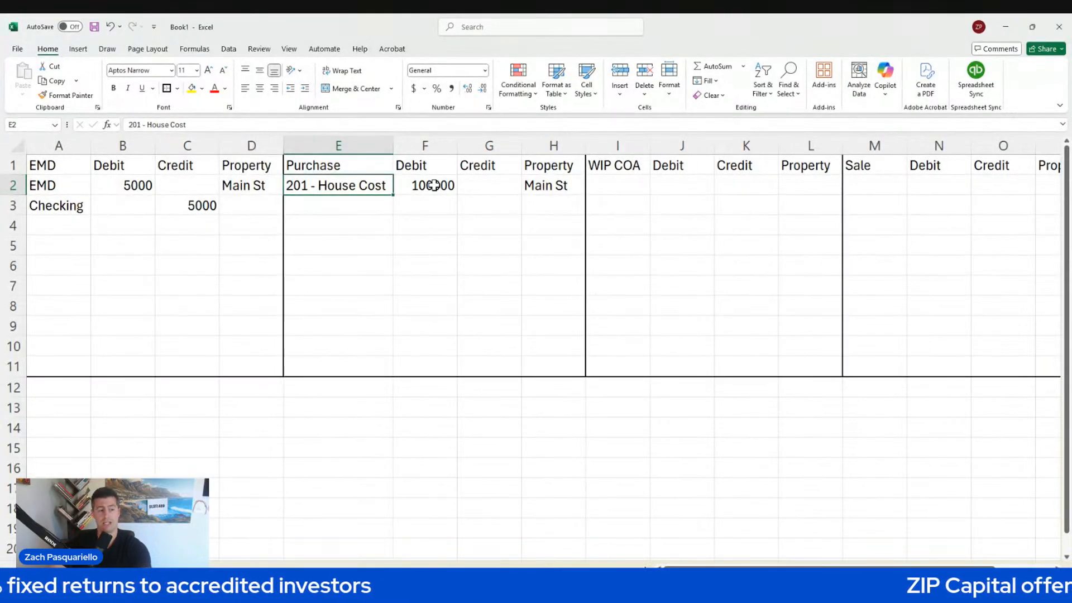
key("ctrl+c")
key("Right")
key("Right")
key("Right")
key("Right")
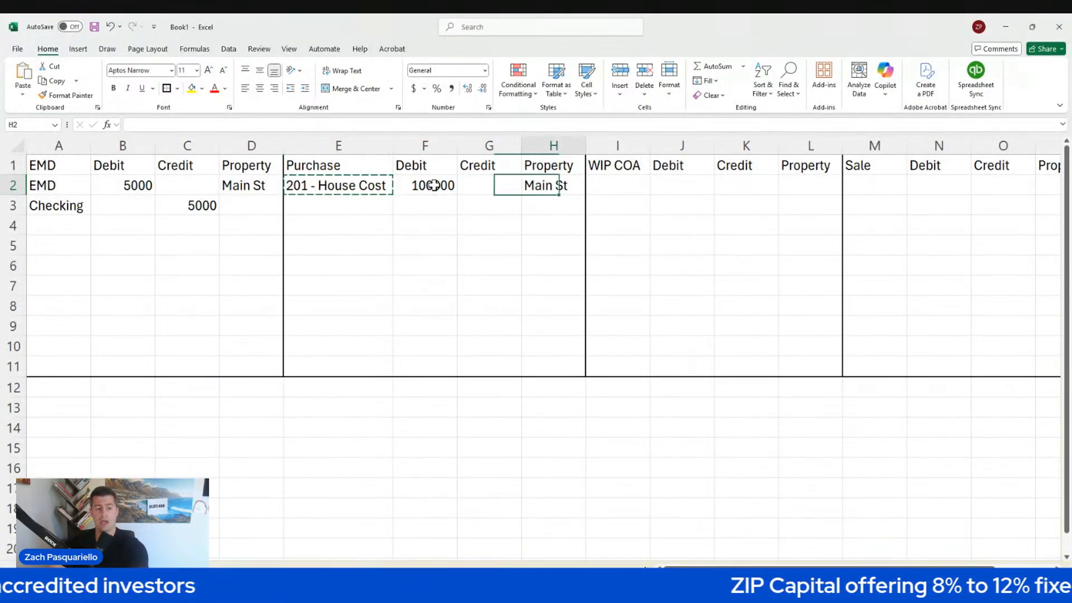
key("ctrl+v")
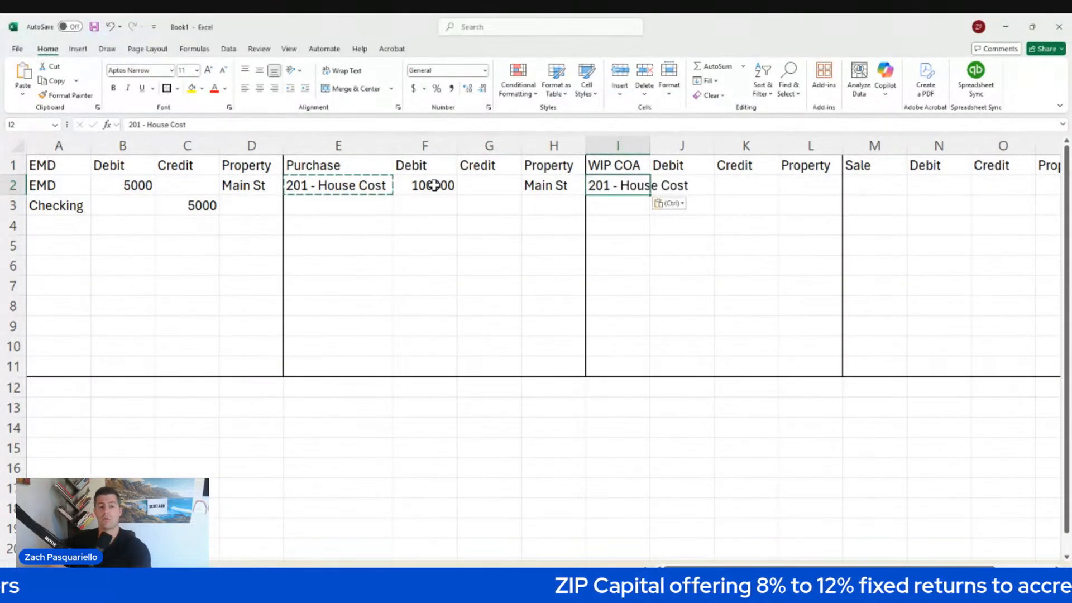
double_click(650, 145)
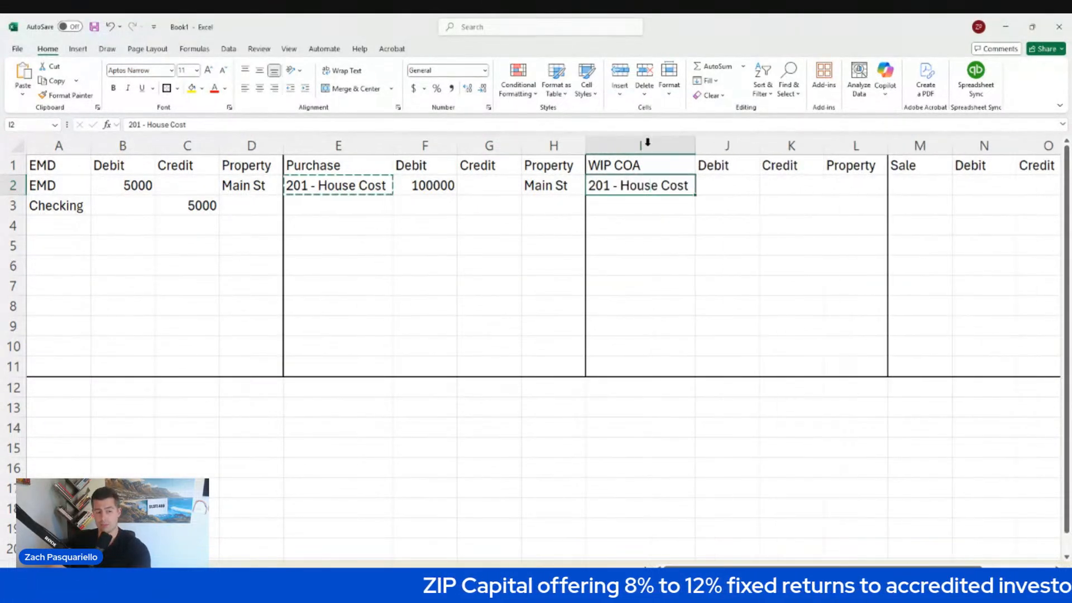
left_click(650, 200)
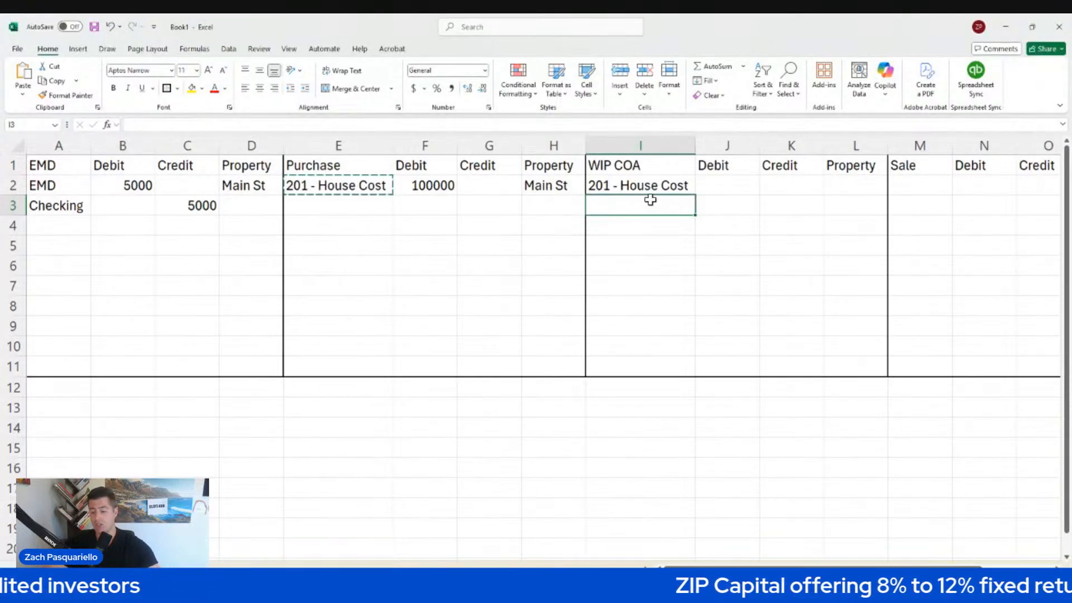
key("Up")
key("Left")
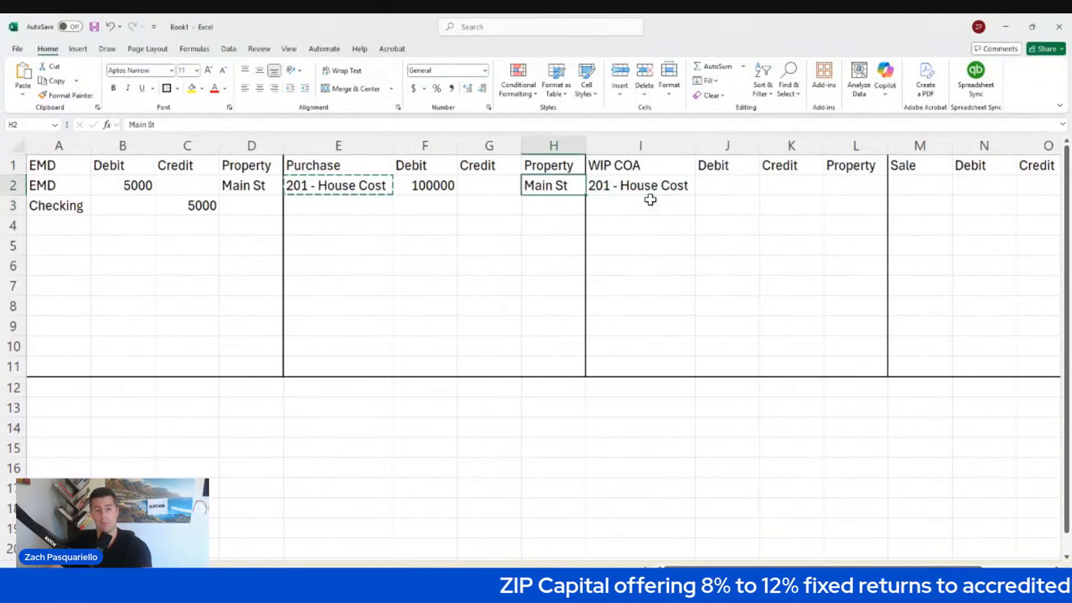
key("Left")
key("Left")
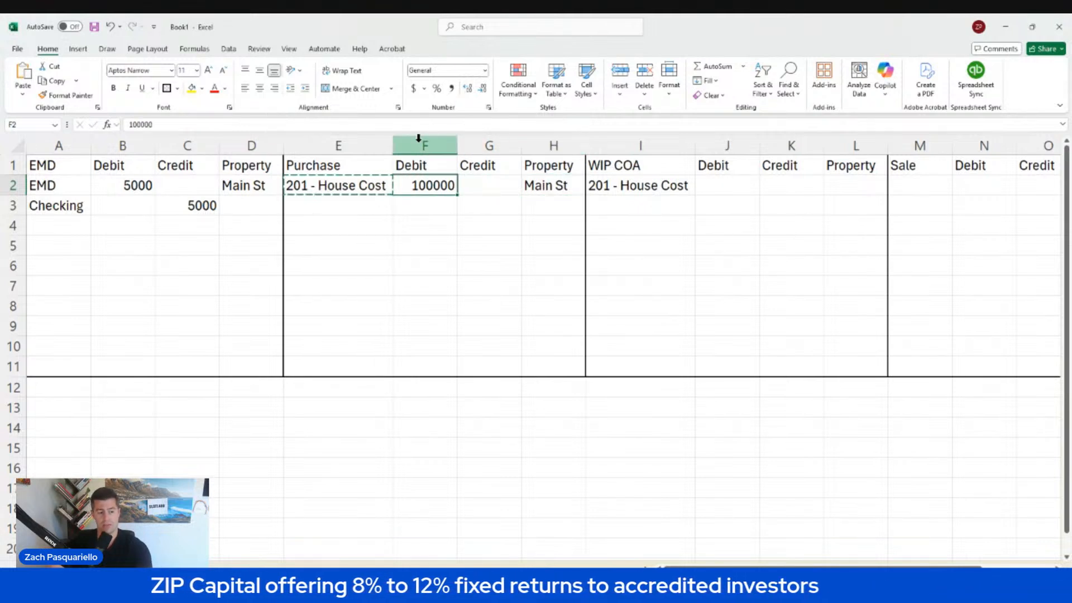
List the accounts 202 - Rehab, 203 - Holding and 204 - Finance in I3:I5 of the WIP COA section
left_click(648, 202)
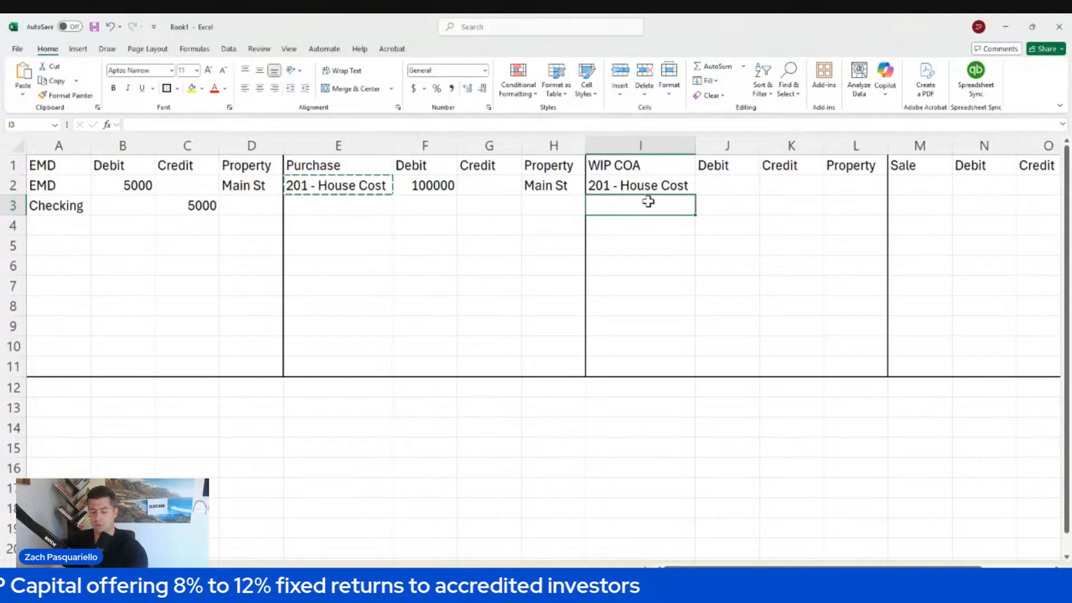
type("202 -")
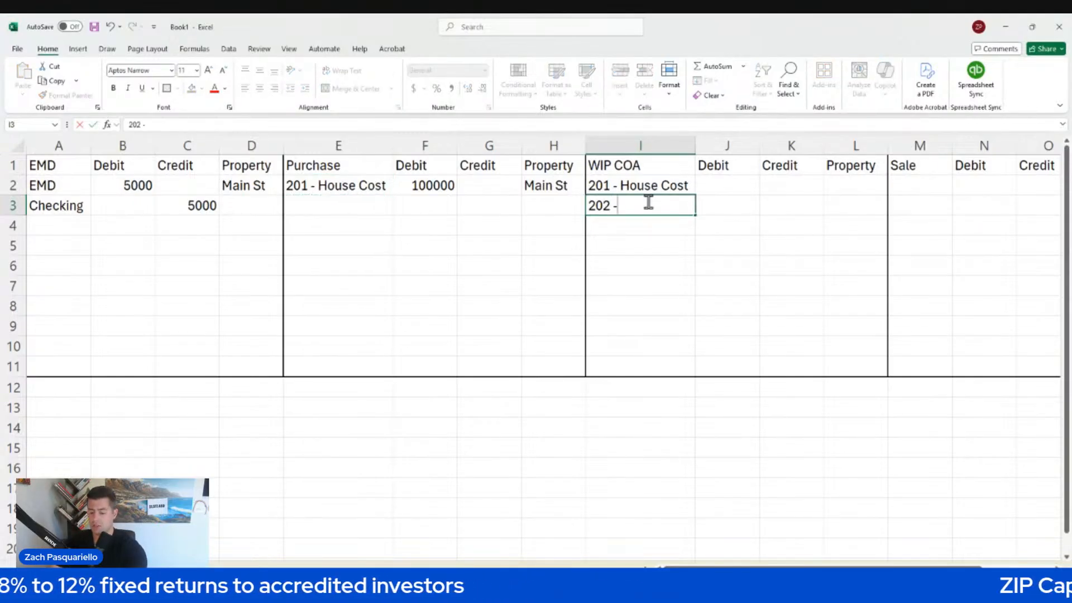
type(" Rehab")
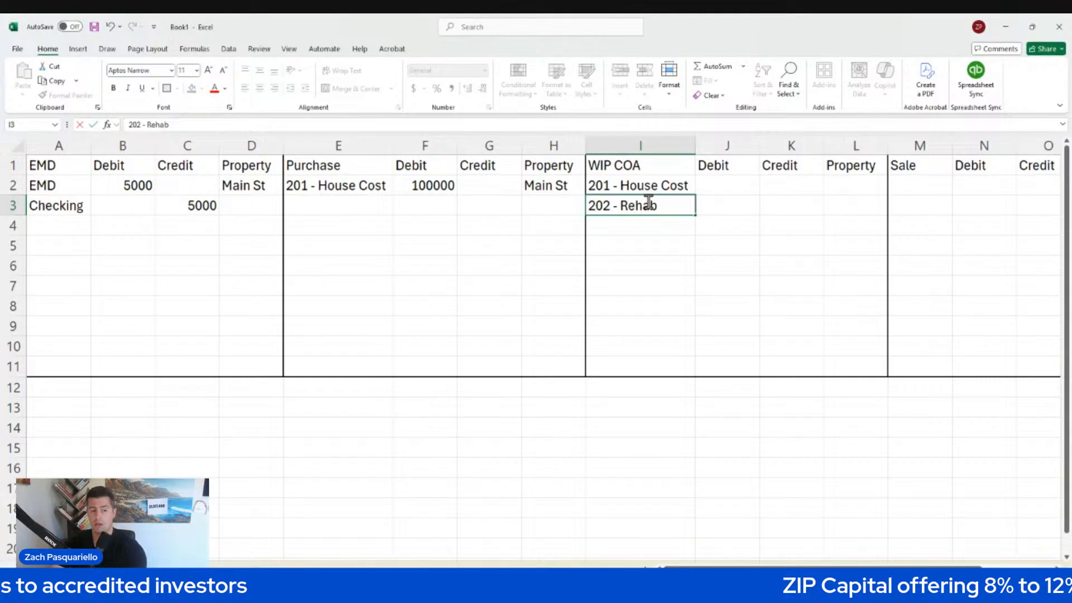
key("Return")
type("203")
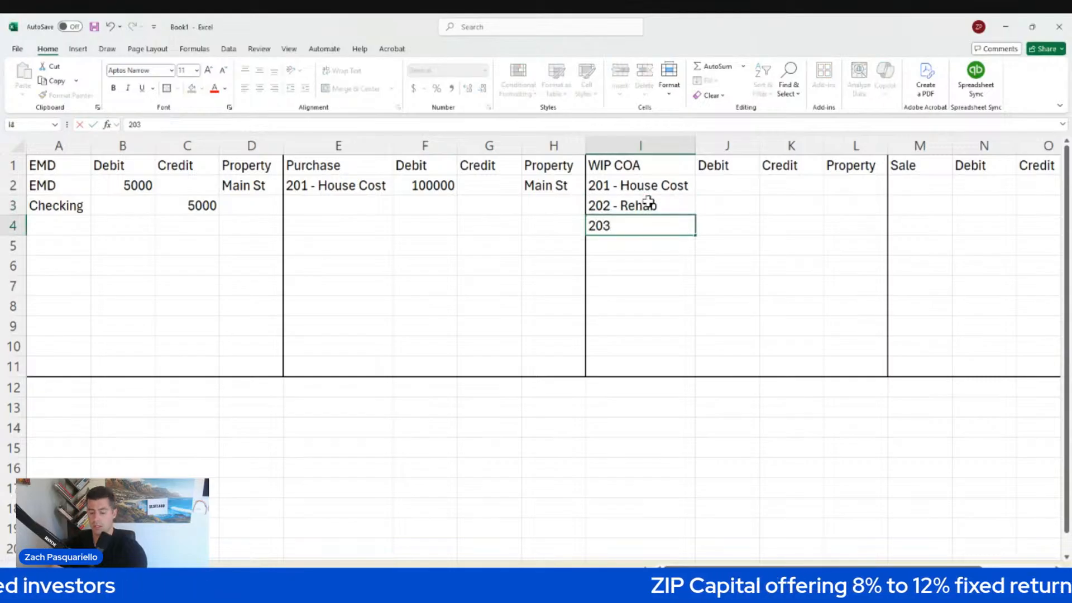
type(" - Holding")
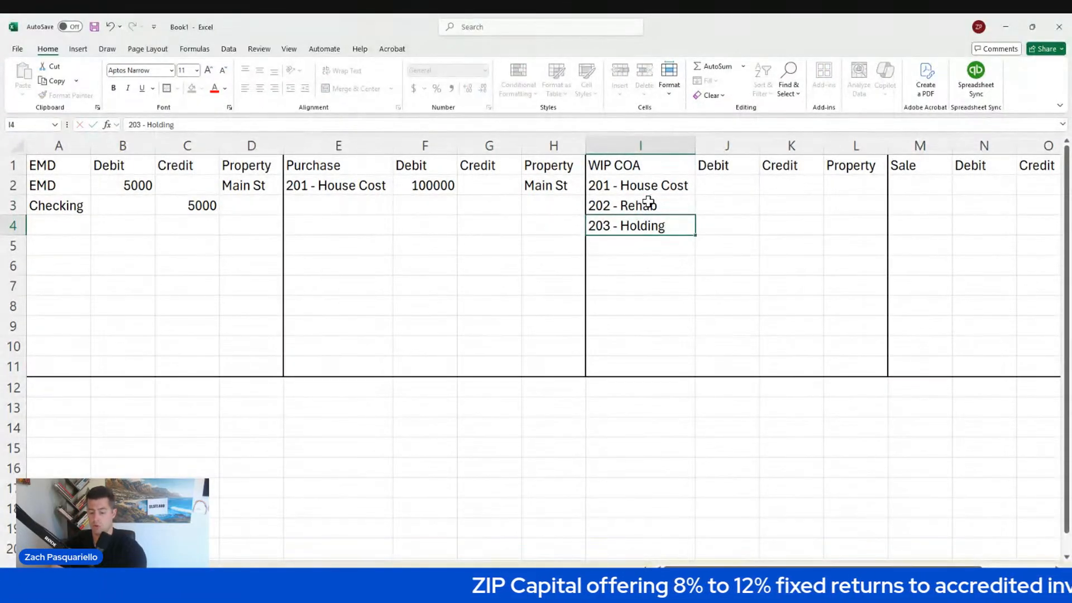
key("Return")
type("204 - Finna")
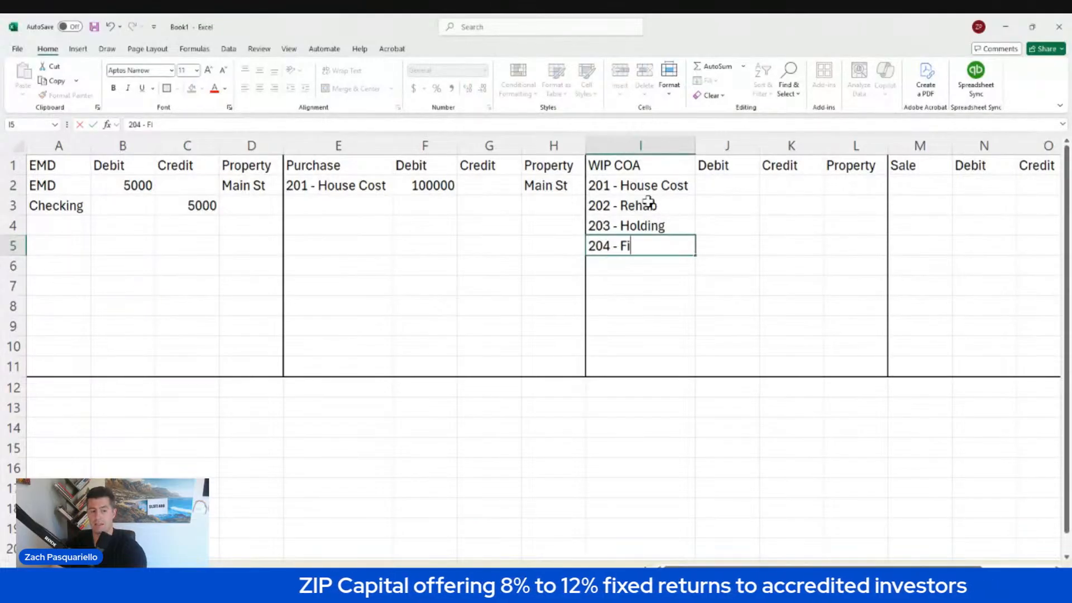
key("BackSpace")
key("BackSpace")
type("ance")
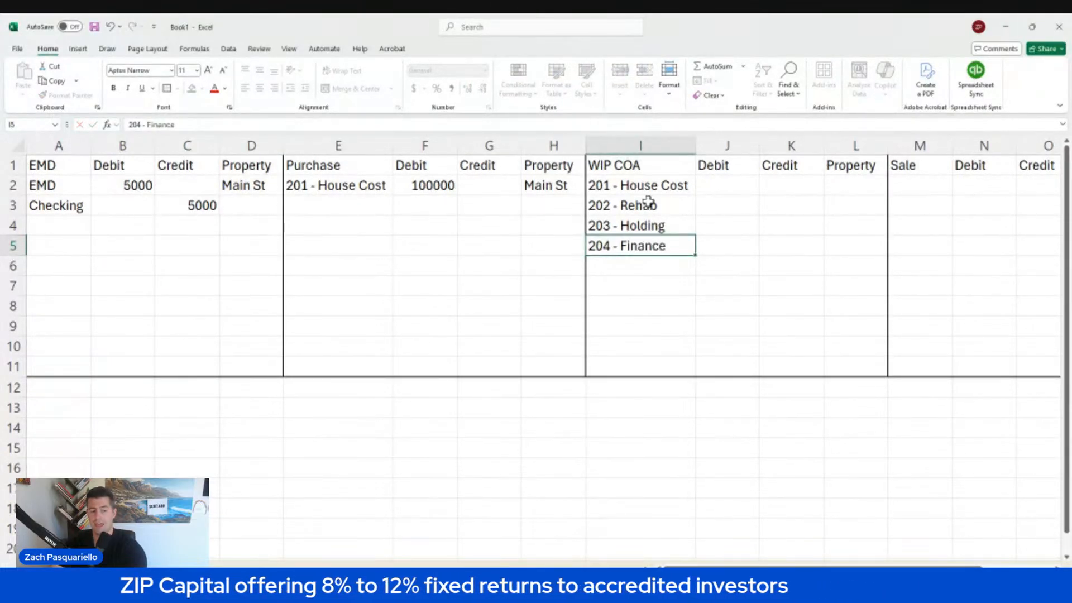
key("Return")
Add the accounts 301 - COGS and 302 - COGS Rehab to the WIP COA list in I6 and I7
type("301 .")
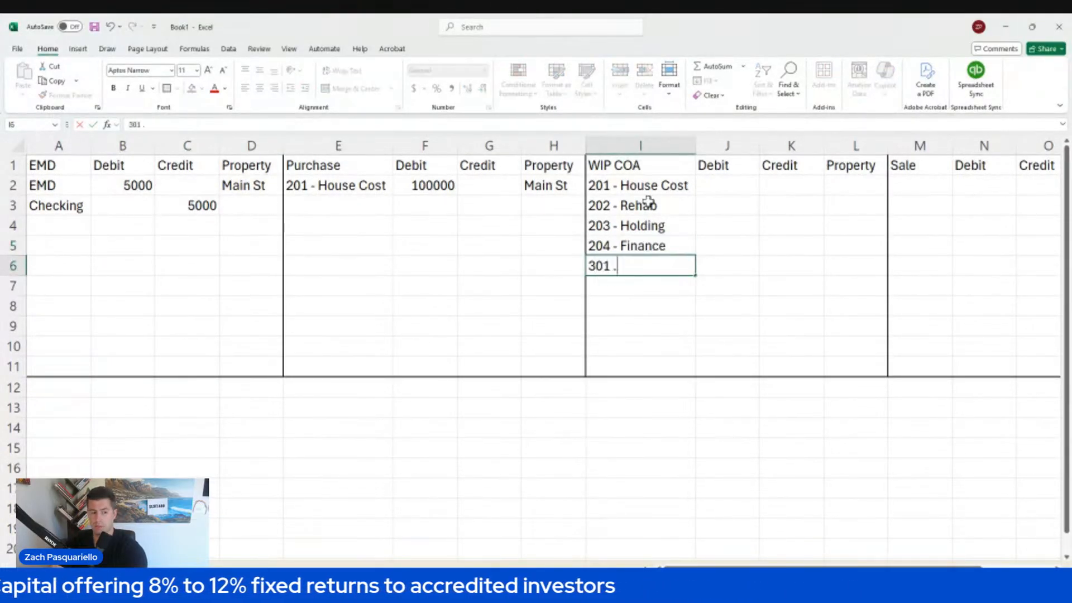
key("BackSpace")
type("- COGS")
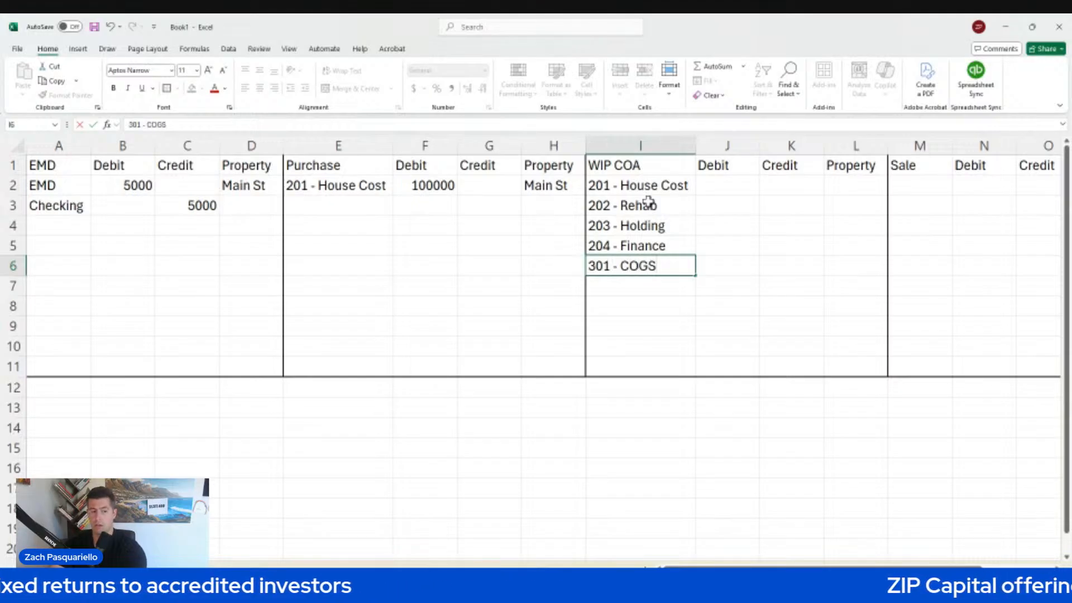
key("Return")
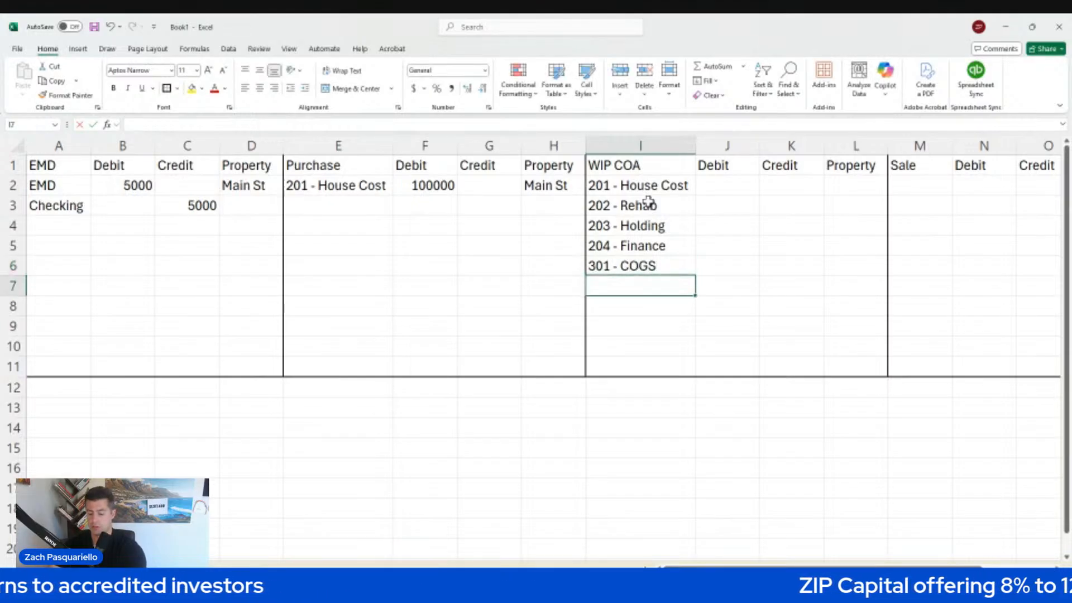
type("302 - COGS")
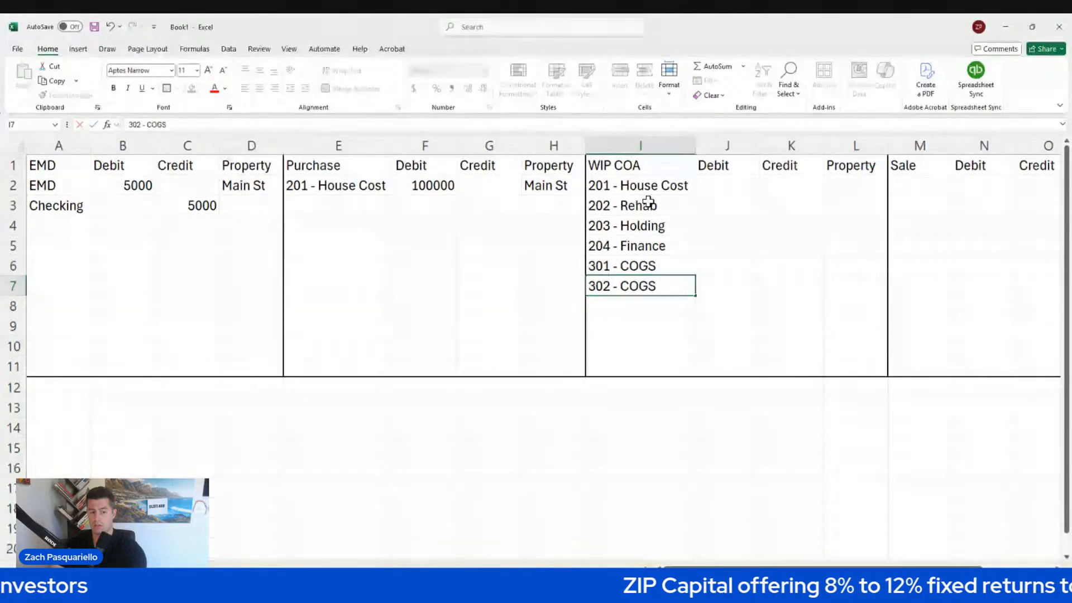
type(" Rehab")
key("Return")
Add 303 - COGS Holding, 304 - COGS Finance and 305 - COGS Closing to the WIP COA list in I8:I10
type("303")
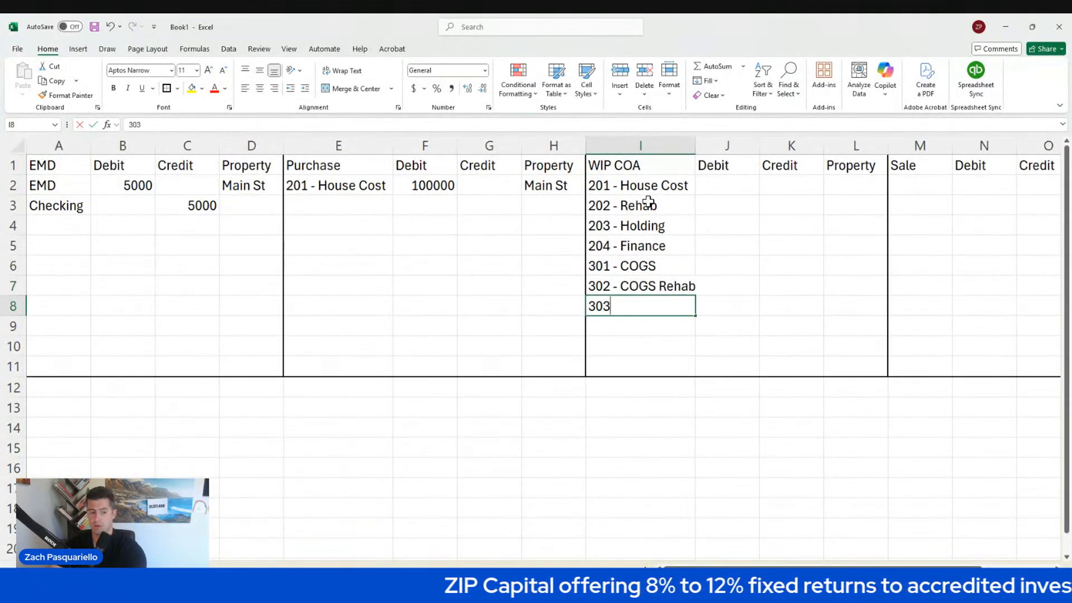
type(" - COGS H")
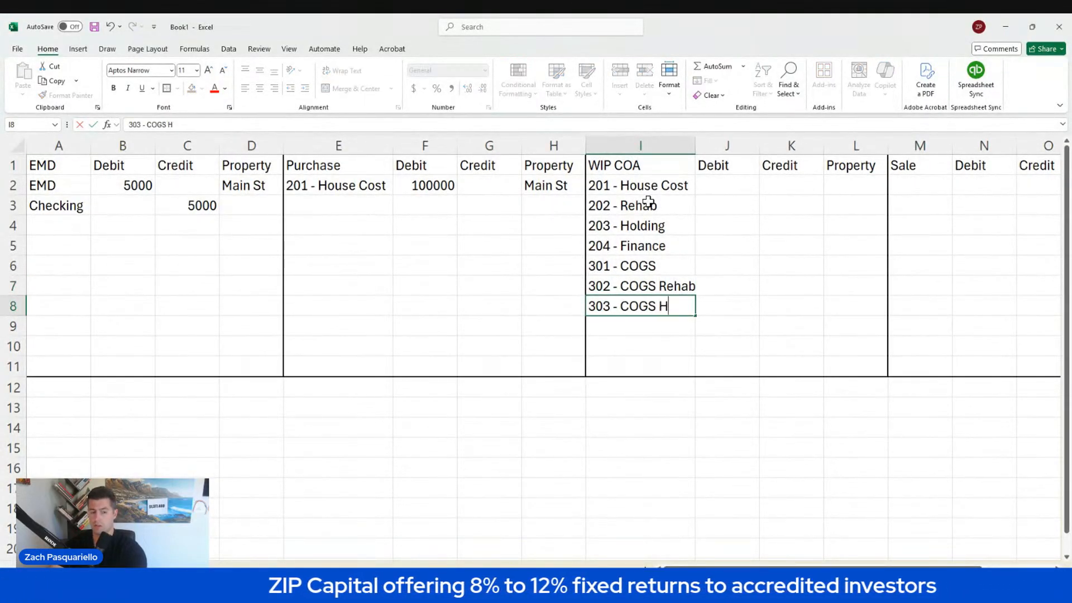
type("olding")
key("Return")
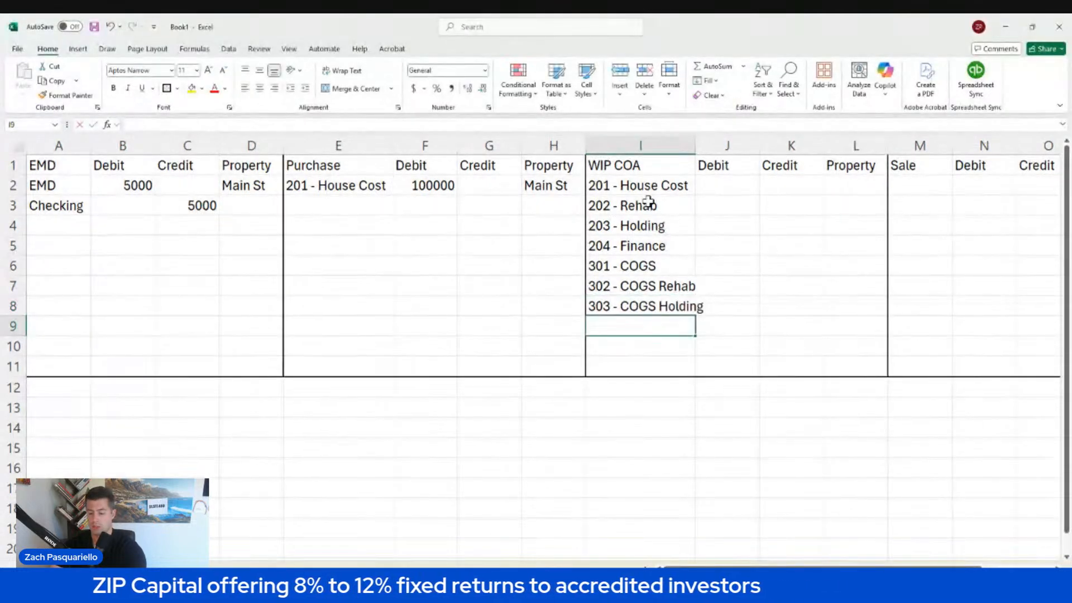
type("304 - COGS")
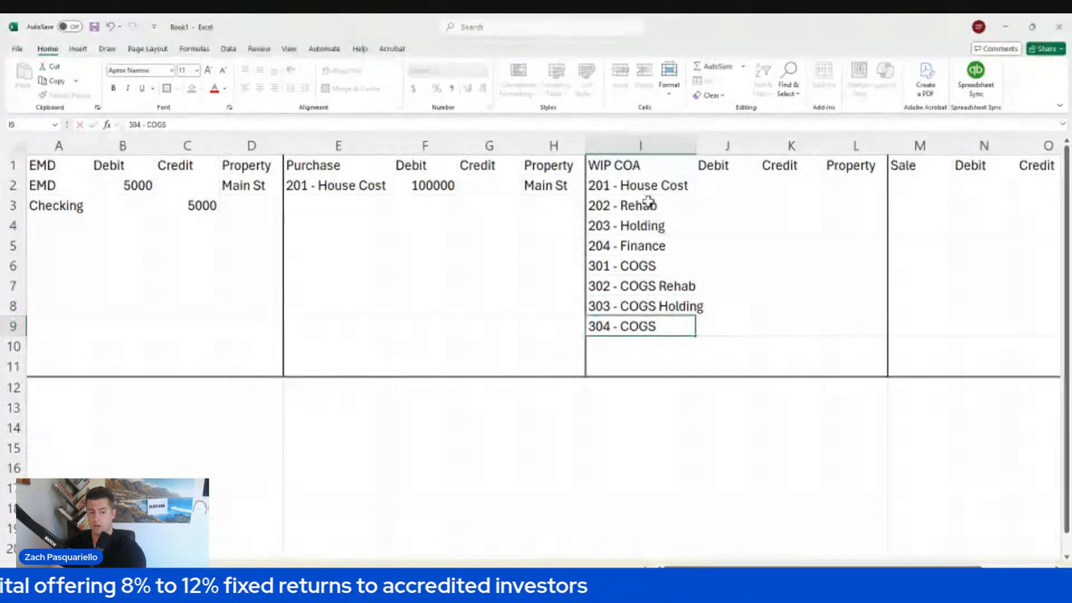
type(" Finance")
key("Return")
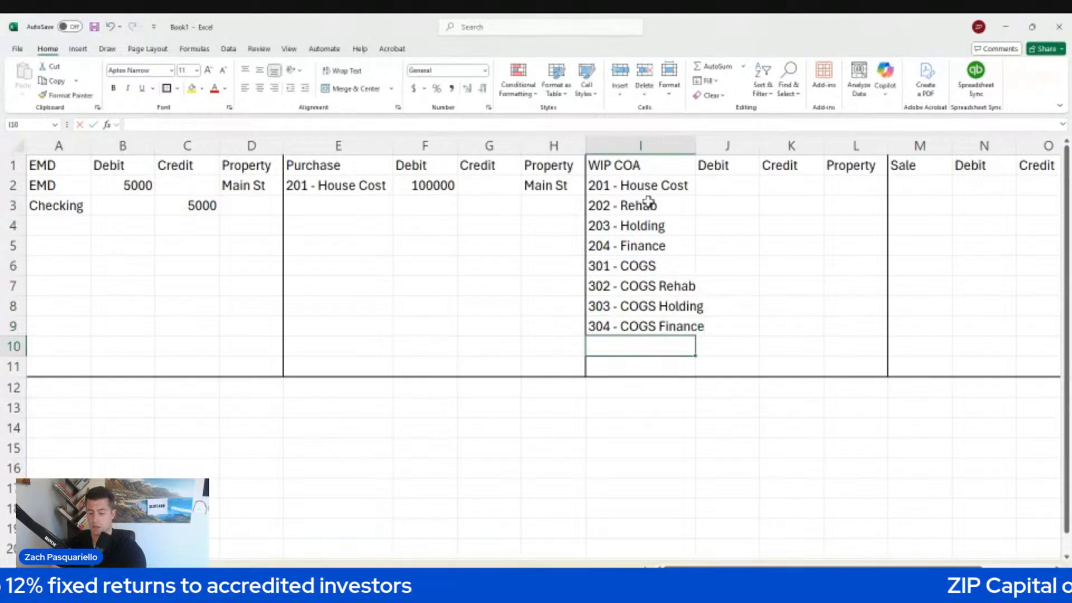
type("305 - COGS")
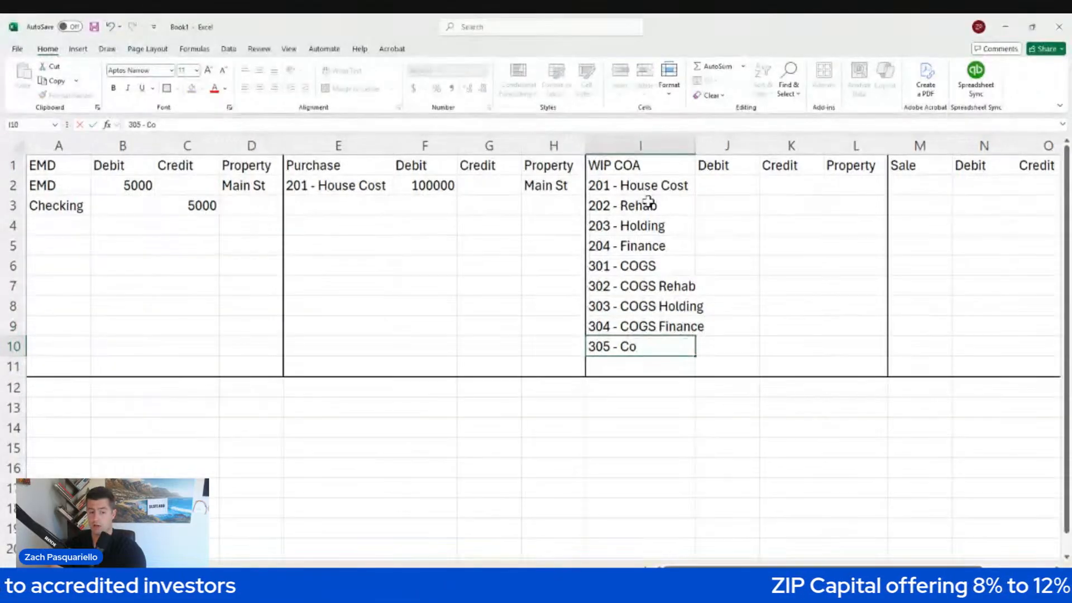
type(" Closing")
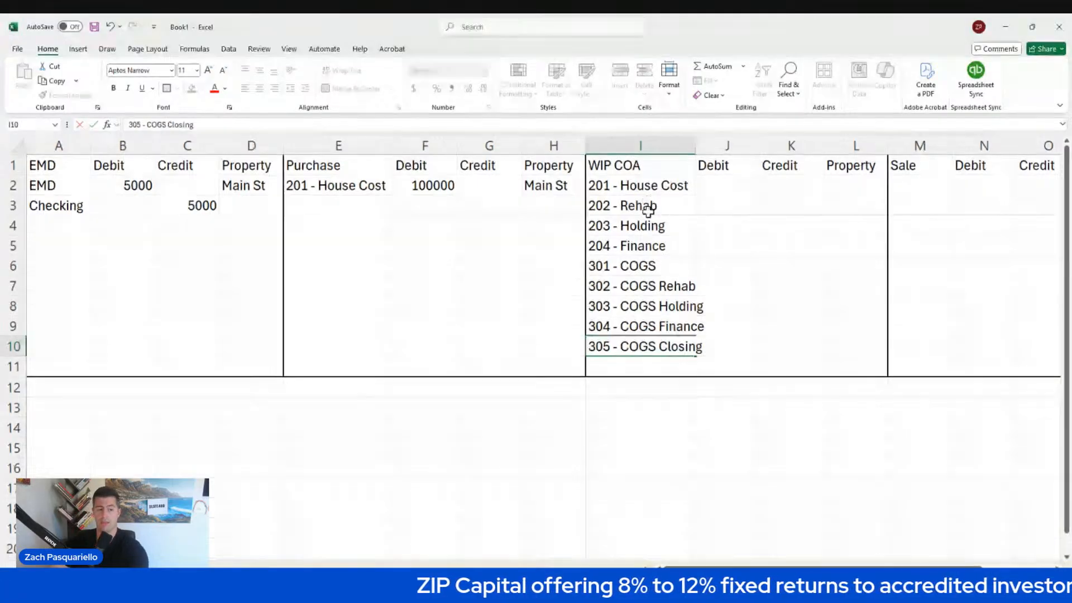
Rename the account in I6 of the WIP COA list as 301 - COGS House
left_click(663, 265)
left_click(667, 126)
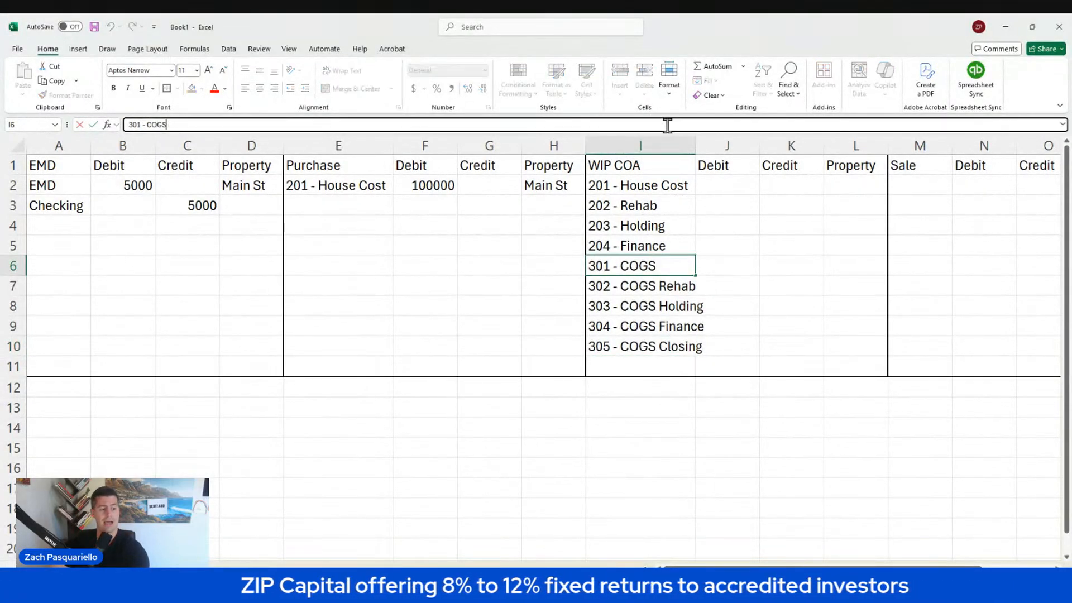
type("hOUS")
key("BackSpace")
key("BackSpace")
key("BackSpace")
key("BackSpace")
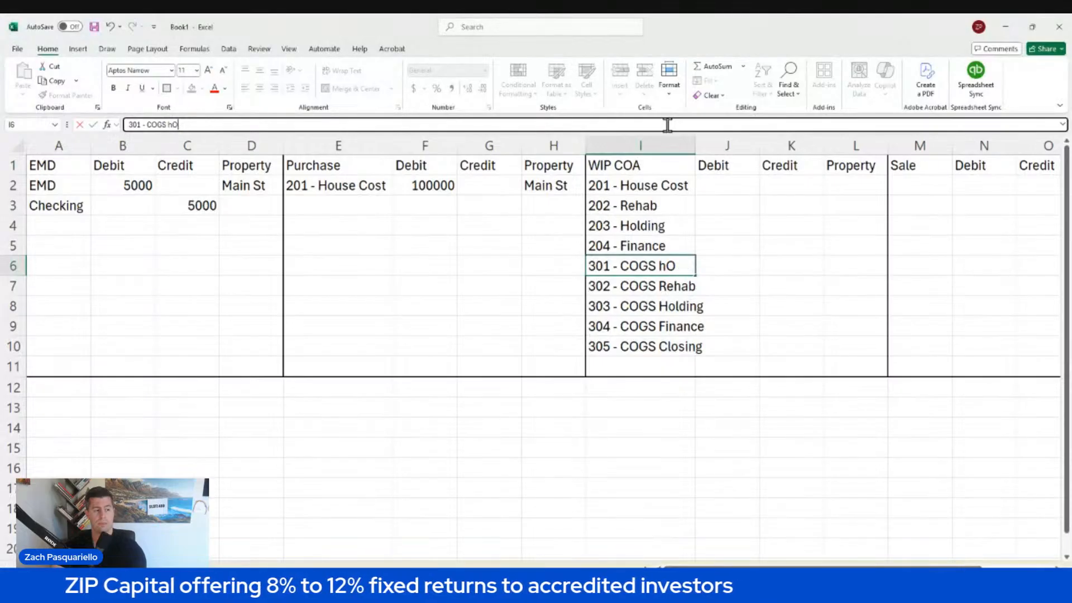
type("House")
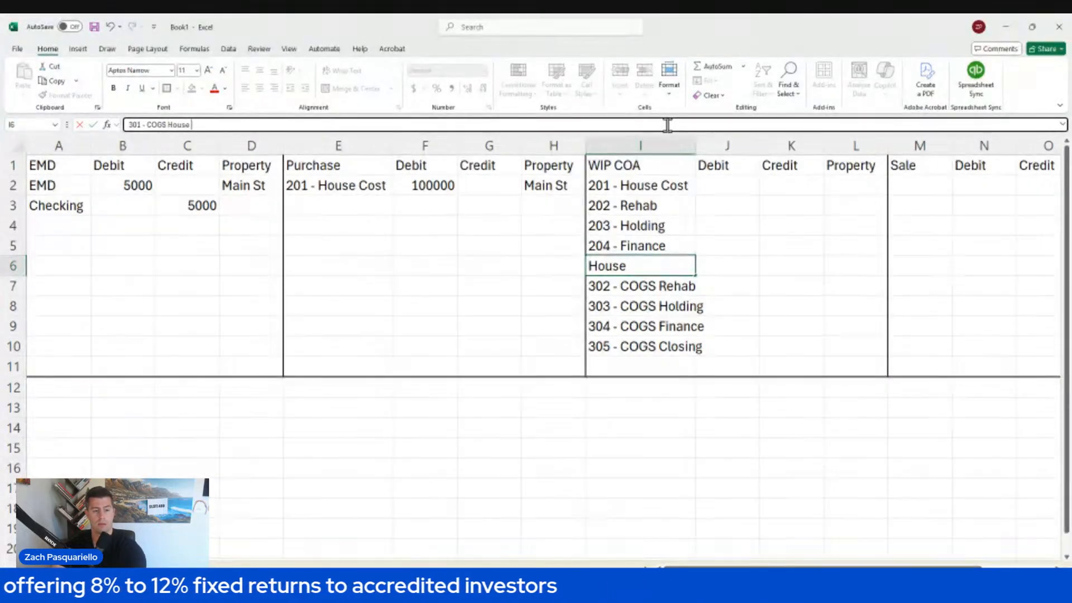
key("ctrl+Return")
key("Return")
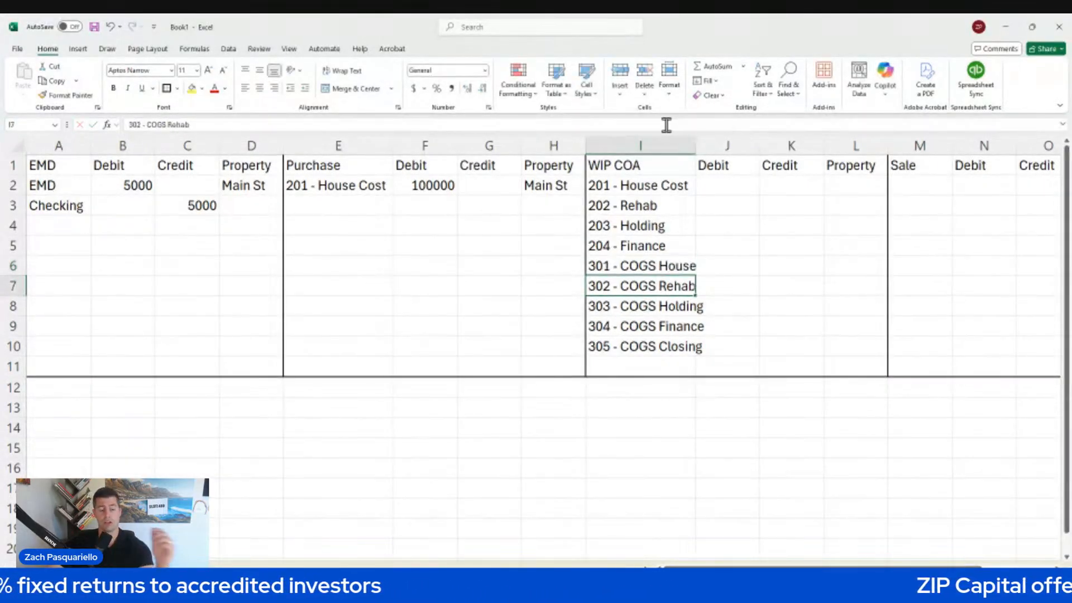
left_click(653, 371)
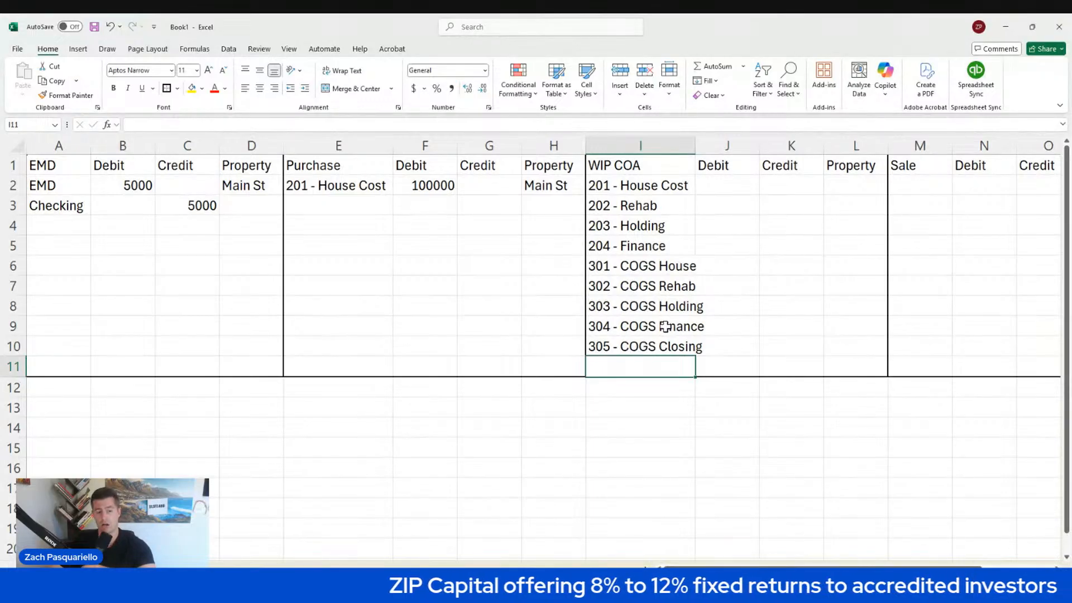
left_click(650, 185)
left_click_drag(651, 184, 647, 252)
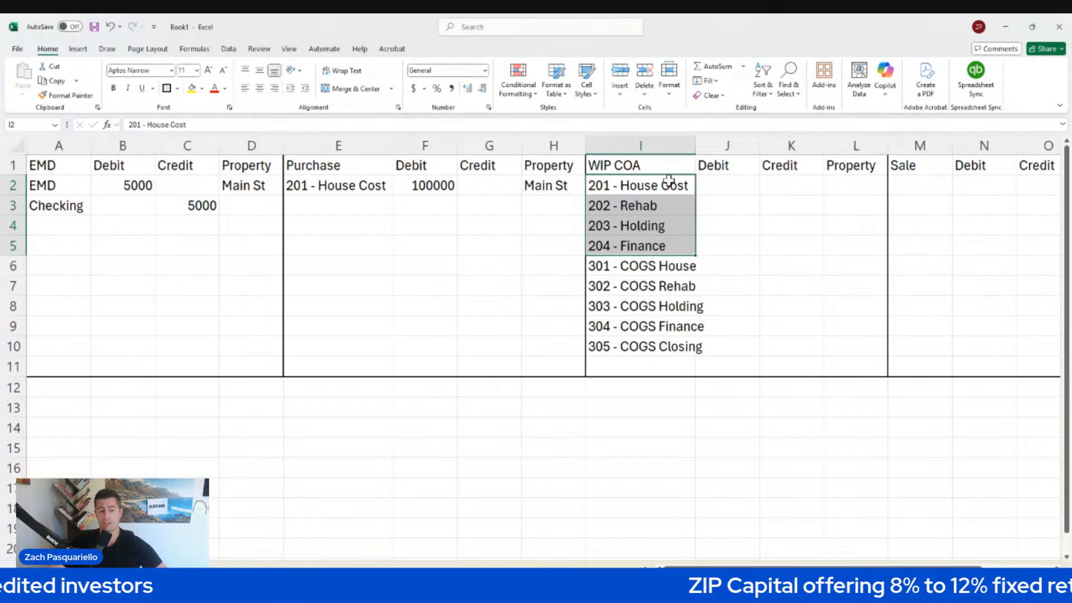
left_click_drag(682, 184, 670, 250)
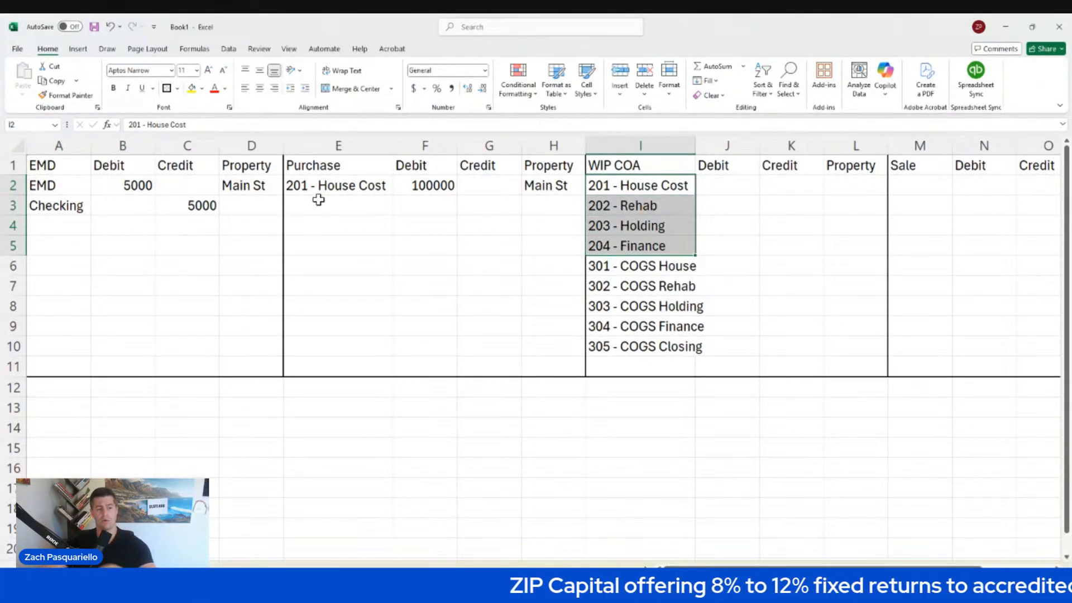
Enter 203 - Holding as the second Purchase account in E3 with a debit of 500 in F3
left_click(351, 207)
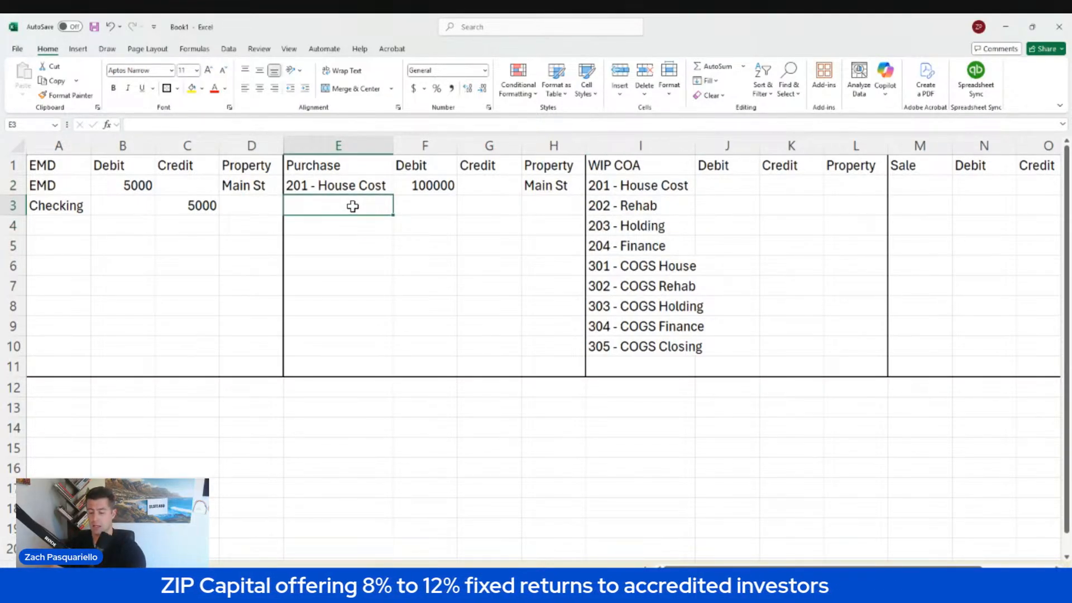
type("203 - Holding")
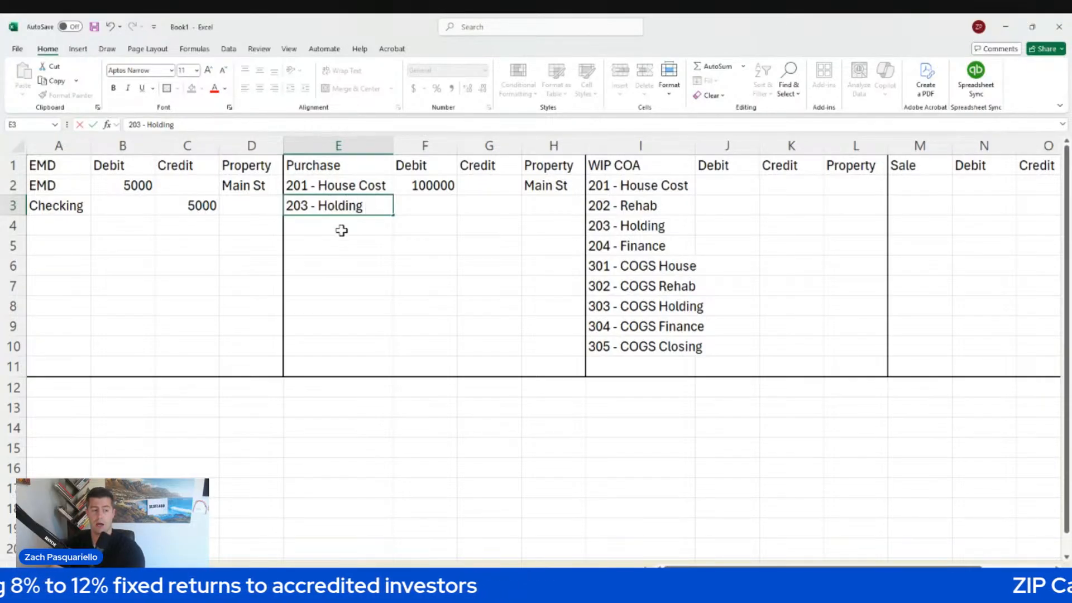
key("Tab")
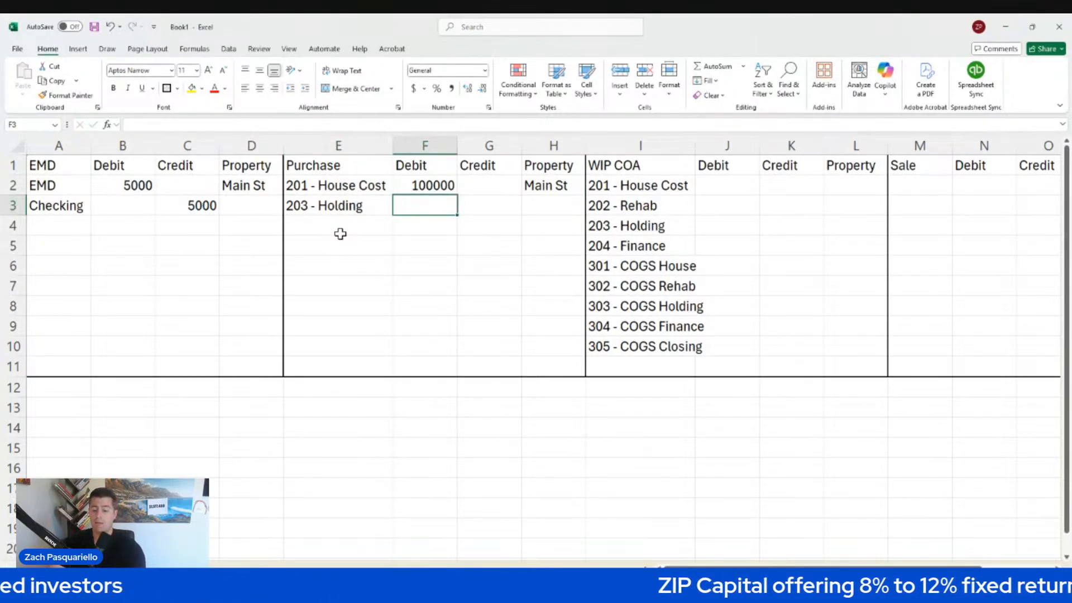
type("500")
key("Tab")
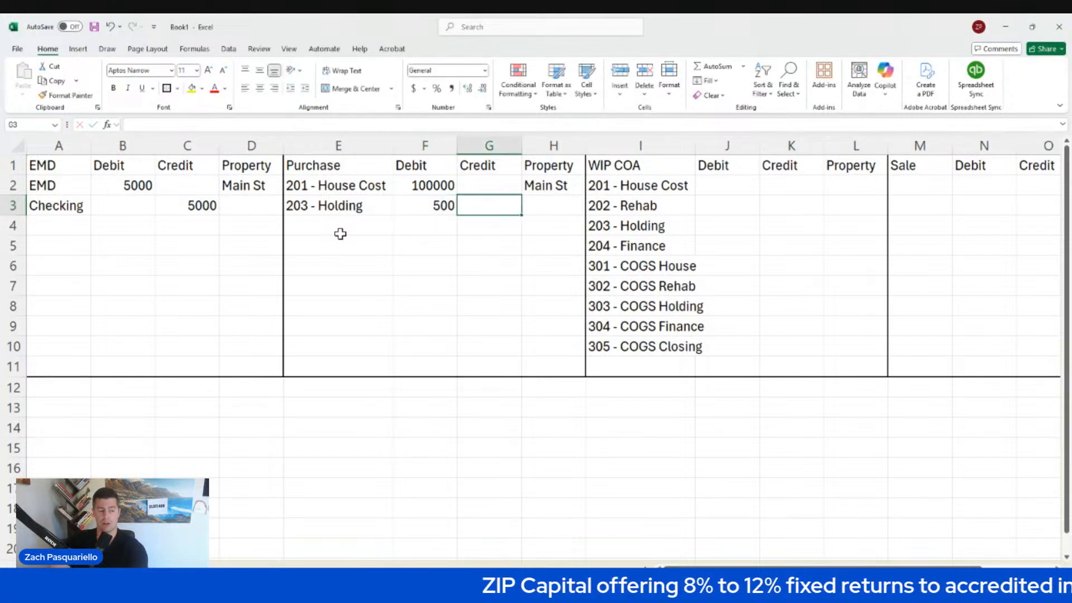
Copy the property Main St from H2 to the Purchase section's Holding line in H3 and return to the account column at E4
key("Left")
key("Right")
key("Right")
key("Up")
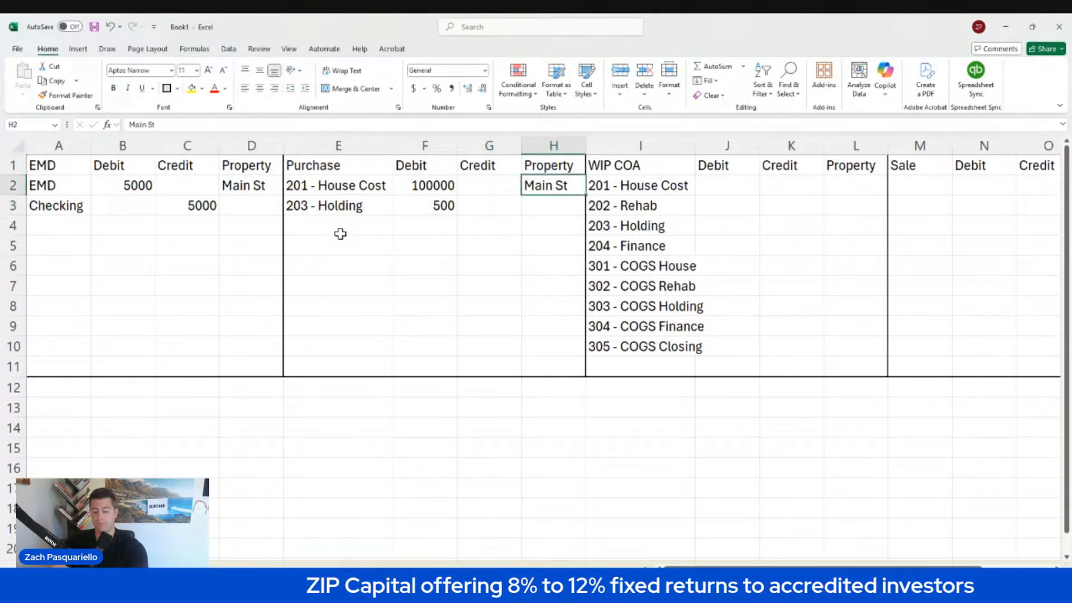
key("ctrl+c")
key("Down")
key("ctrl+v")
key("Down")
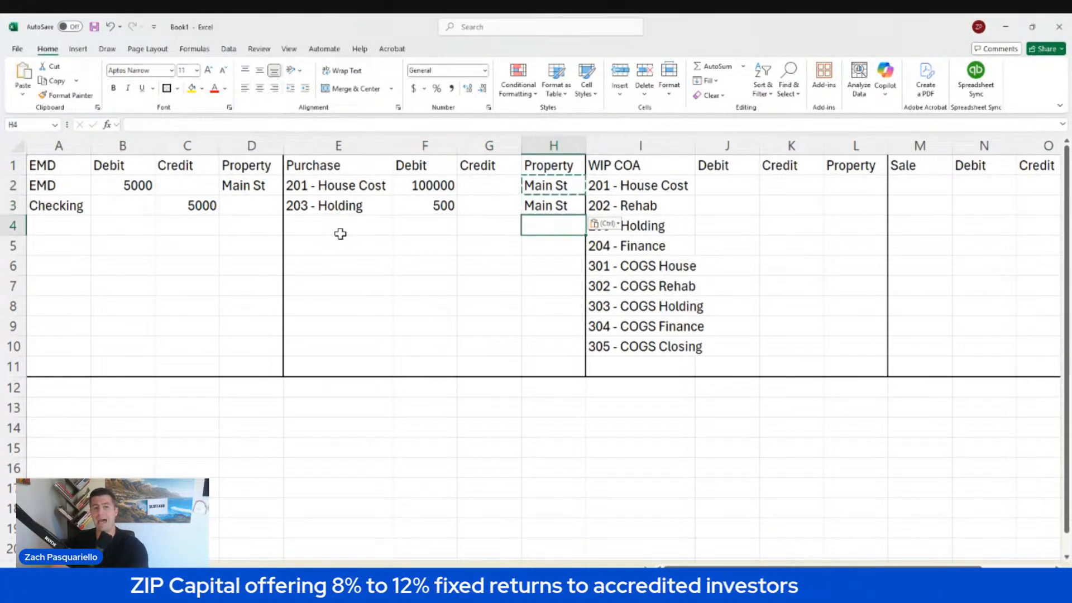
key("Left")
key("Left")
key("Left")
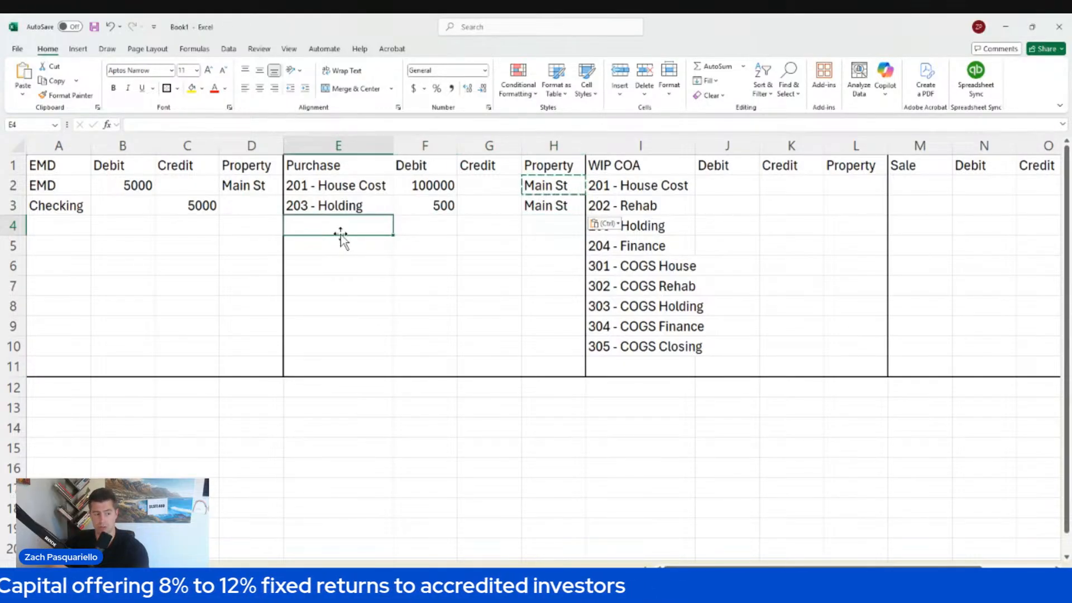
Review the two Purchase debits in F2:F3 together and return to the account column at E4
key("Right")
key("Up")
key("Up")
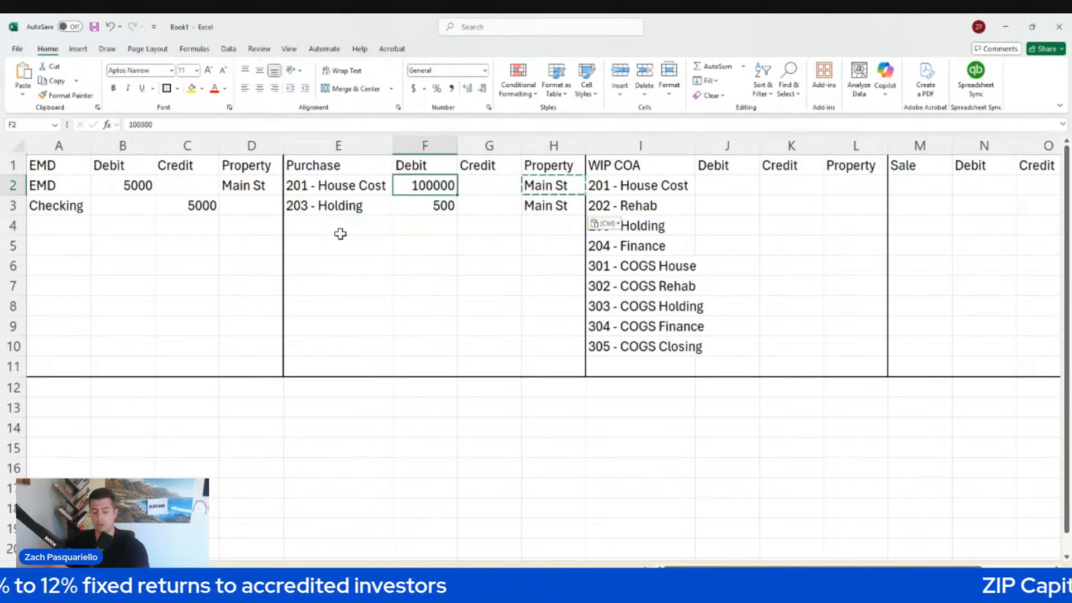
key("shift+Down")
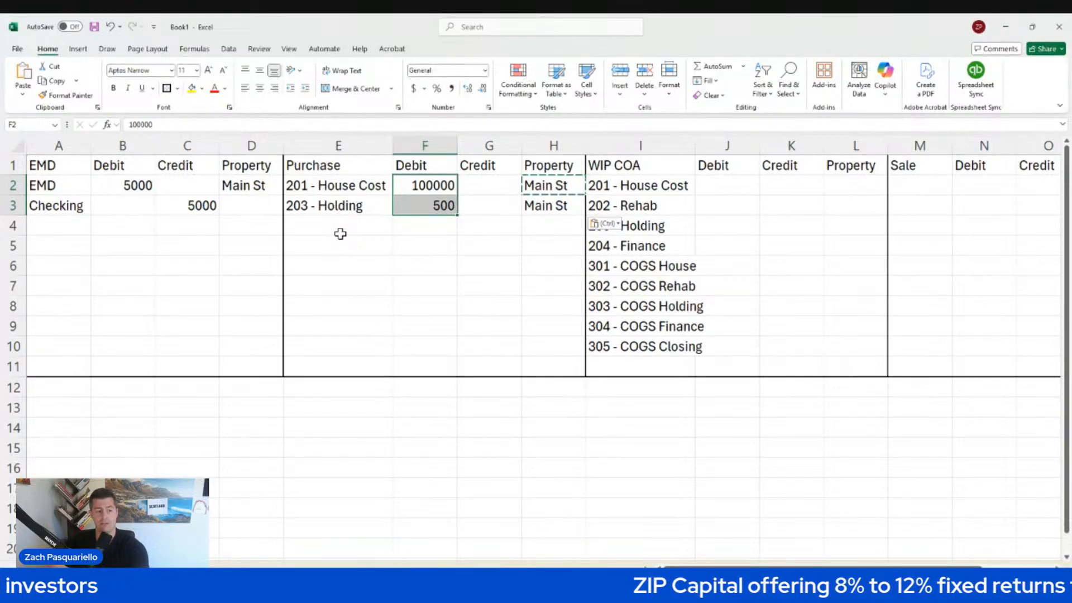
key("Down")
key("Down")
key("Left")
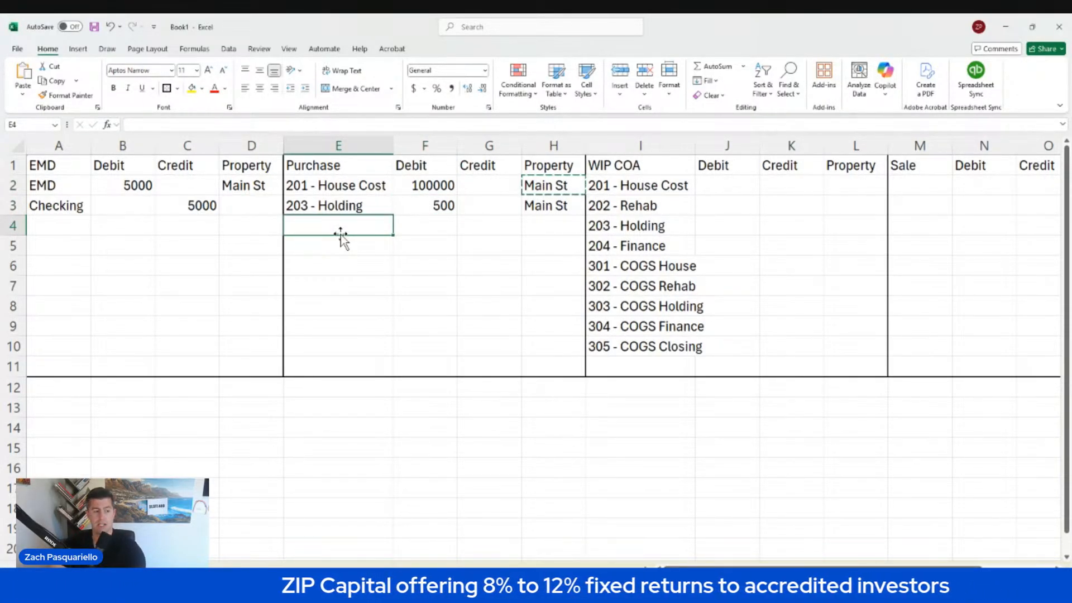
Enter EMD as the third Purchase account in E4 with a credit of 5000 in G4 and property Main St in H4
type("EMD")
key("Tab")
key("Tab")
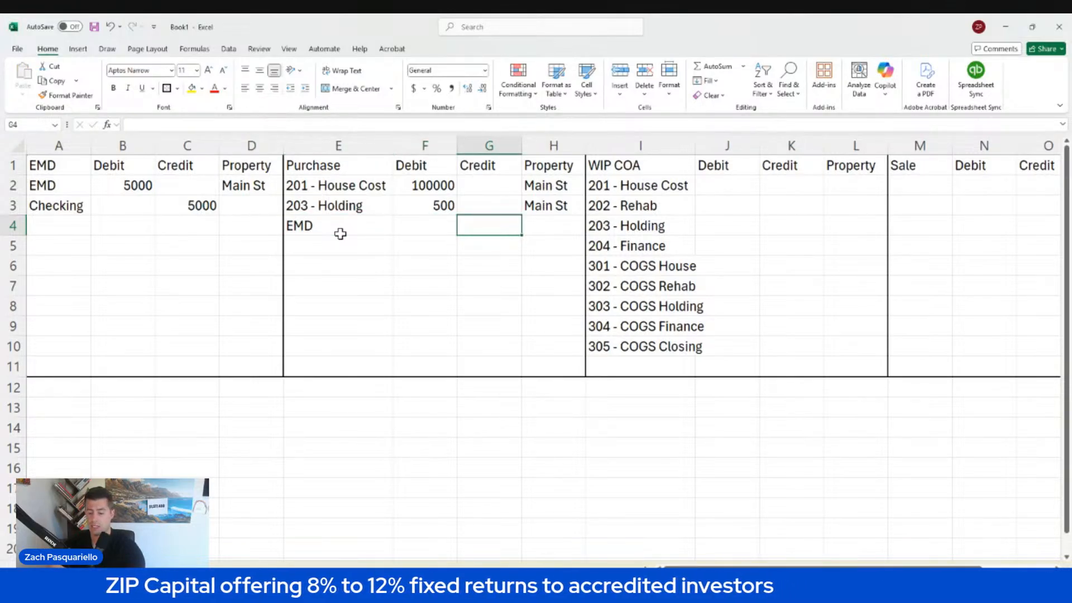
type("5000")
key("Tab")
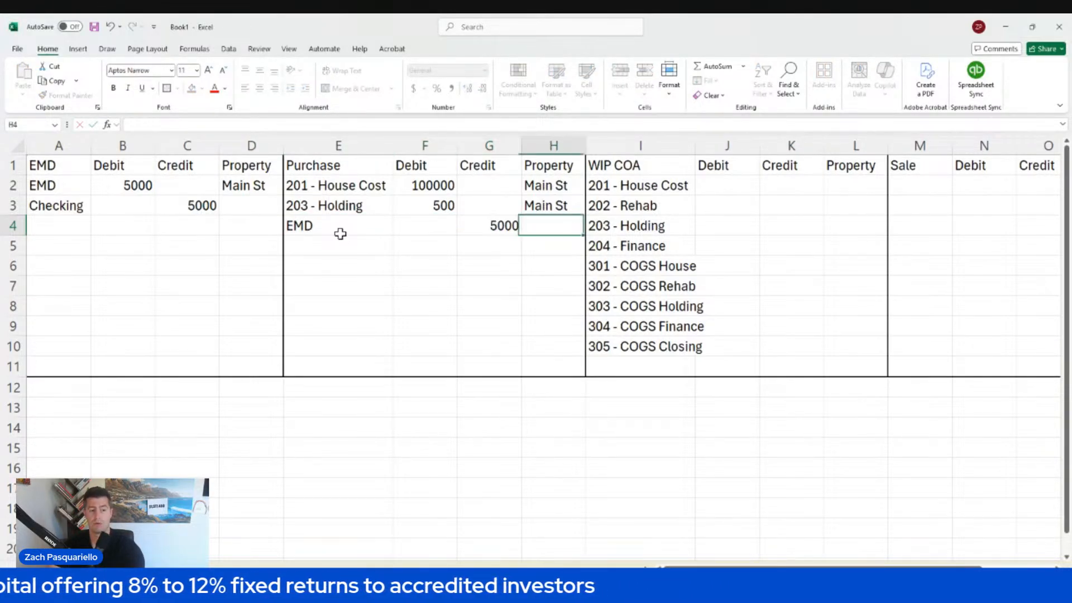
type("main St")
key("Return")
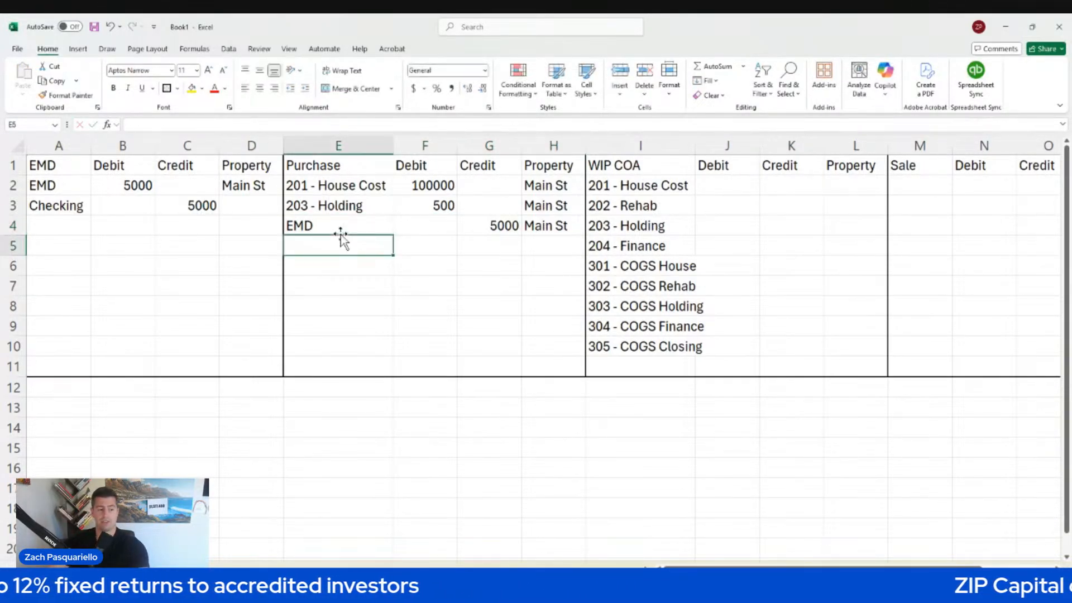
Format the EMD and Purchase Debit and Credit columns (B, C, F and G) as numbers with thousands separators and no decimals
left_click_drag(116, 144, 186, 145)
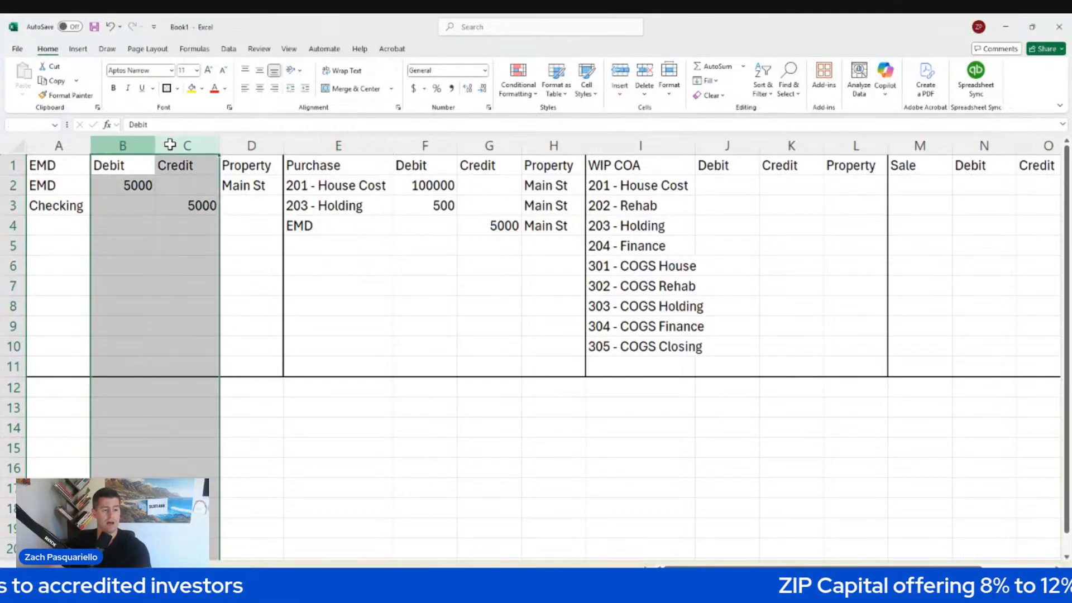
left_click(430, 144, "ctrl")
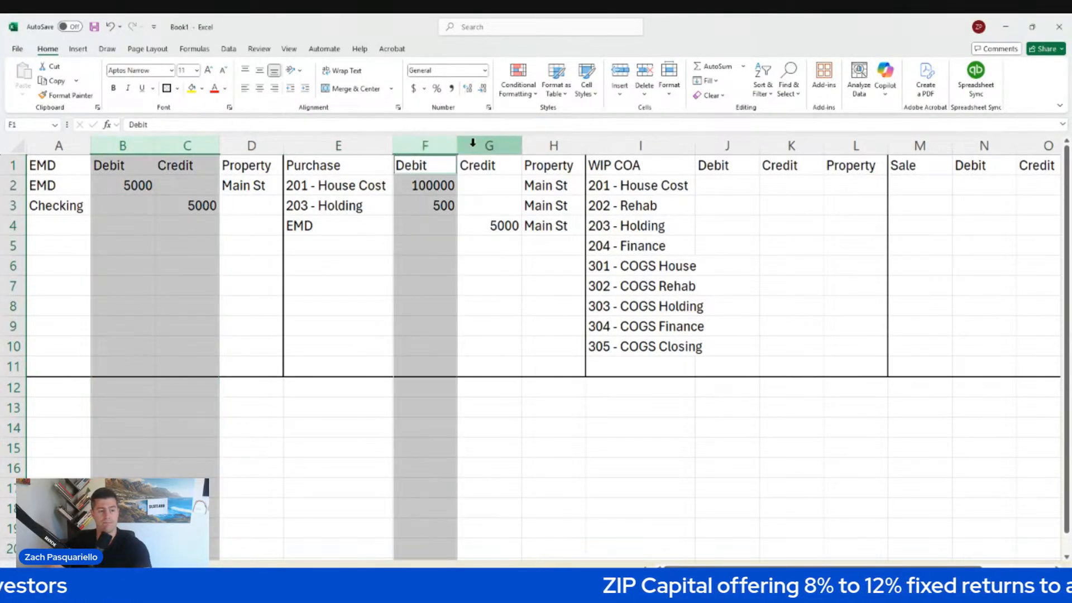
left_click(487, 144, "ctrl")
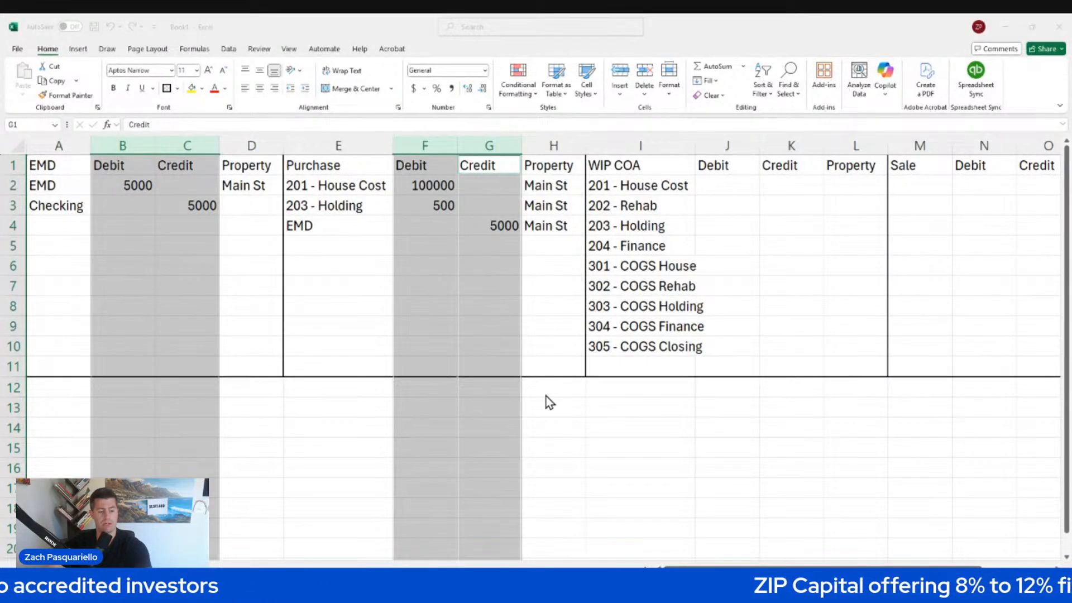
left_click(517, 400)
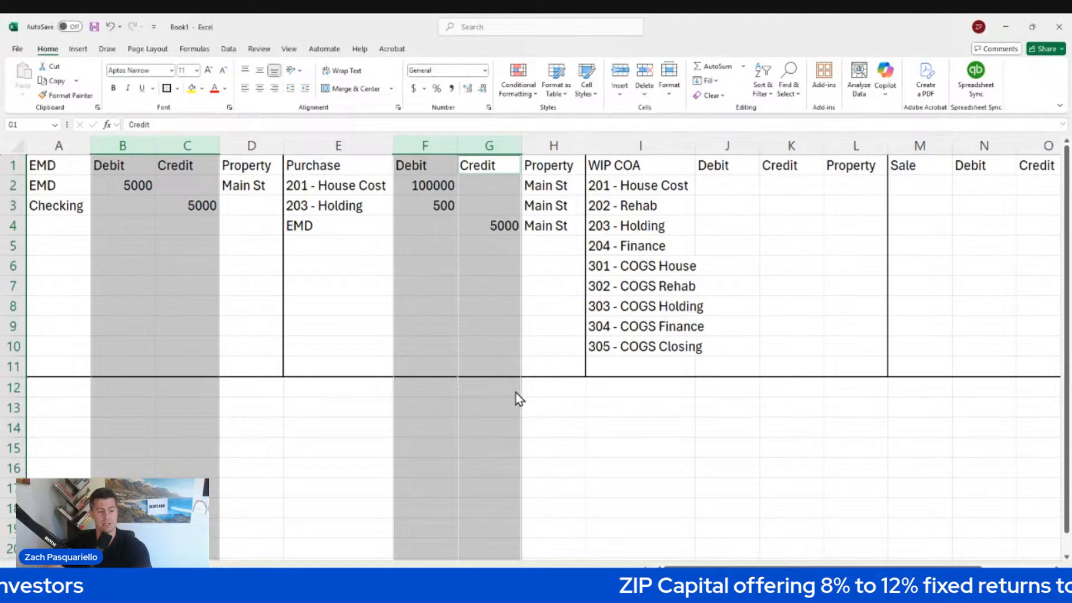
left_click(355, 242)
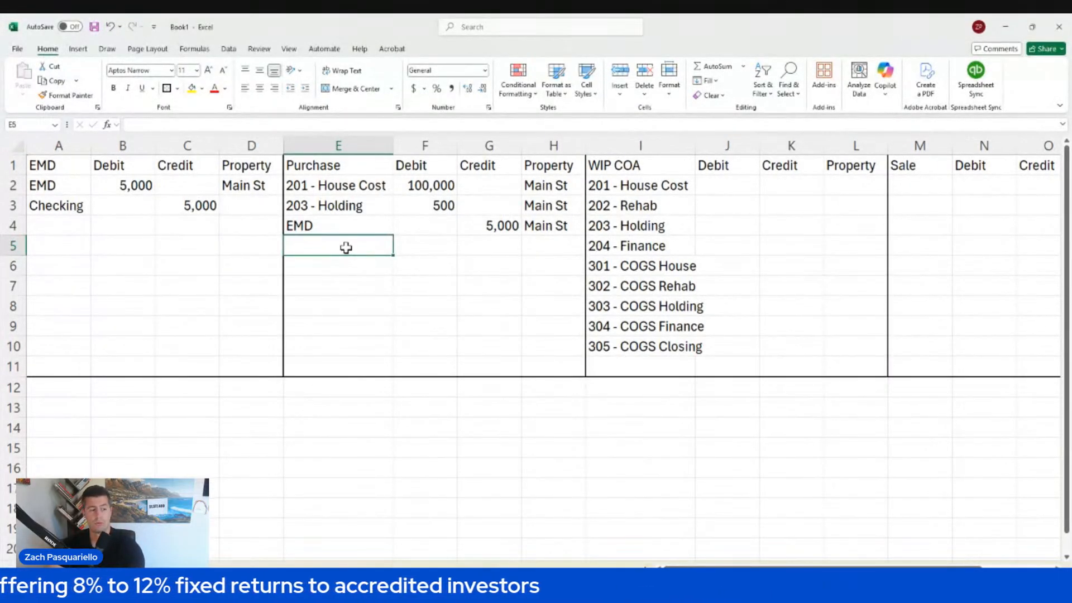
Enter Real Estate Loan as the fourth Purchase account in E5
type("Real E")
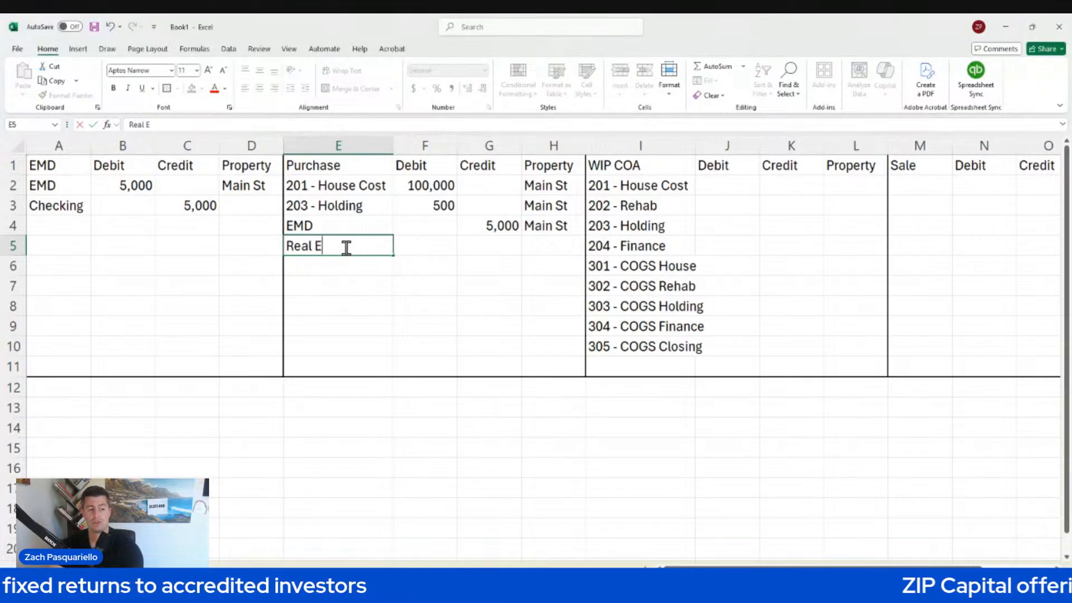
type("state Loan")
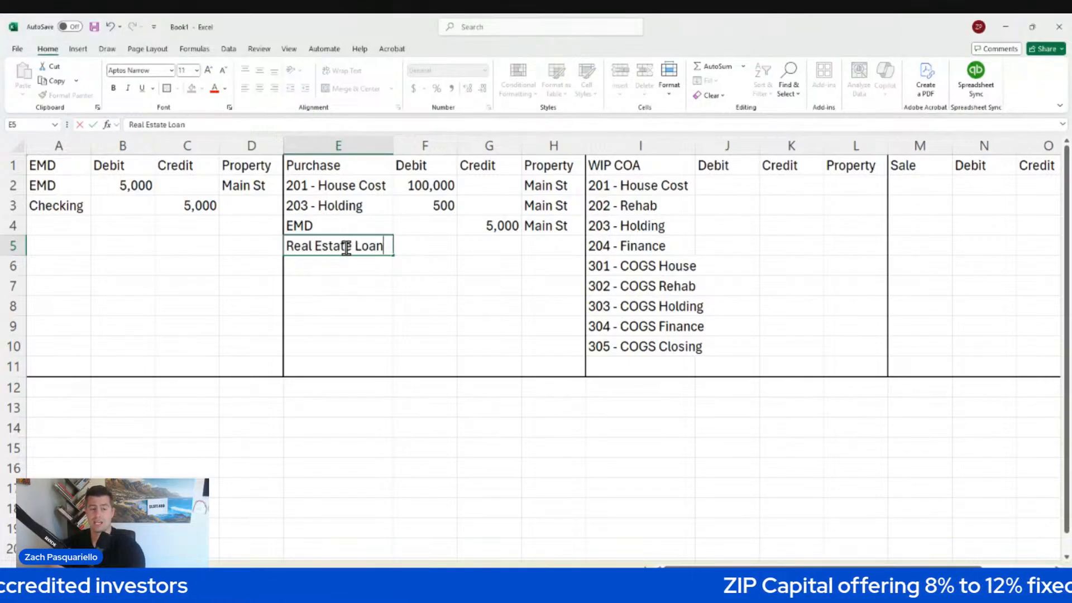
key("Tab")
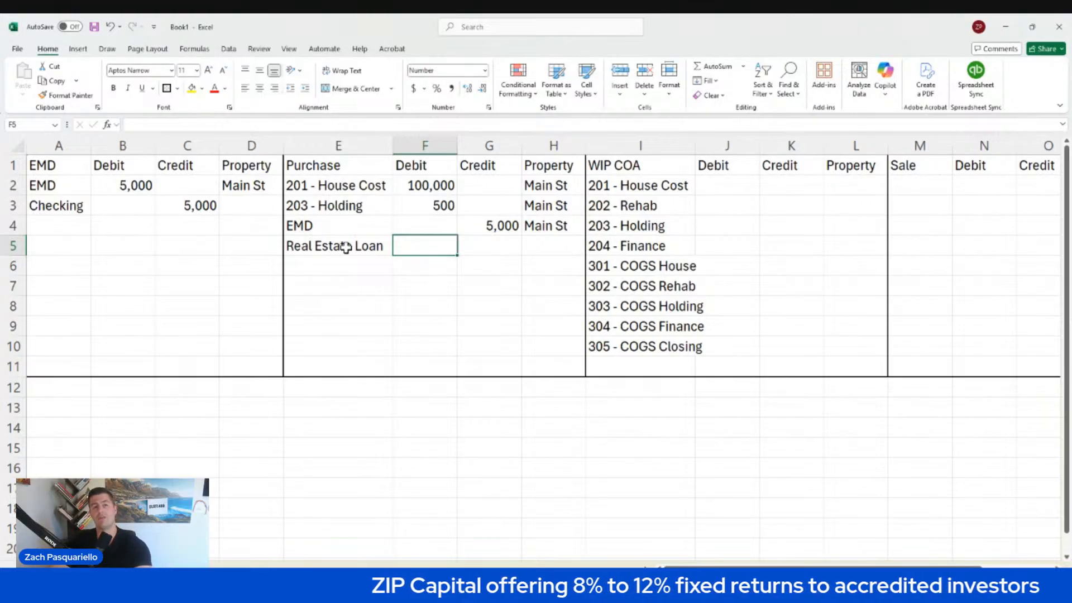
key("Right")
key("Left")
key("Left")
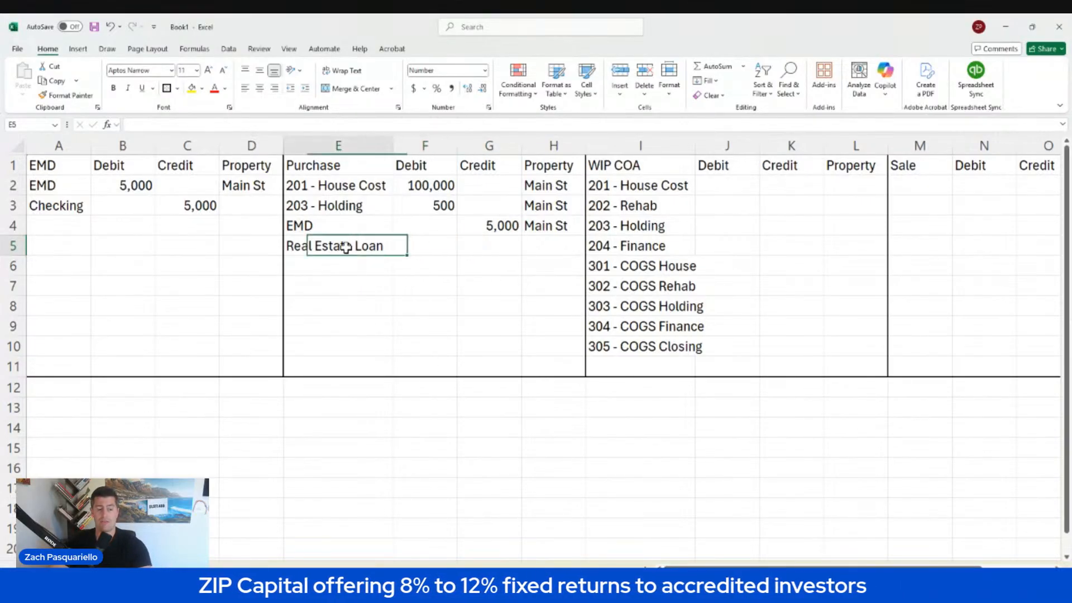
Copy the property Main St from H4 to the Real Estate Loan line in H5
key("Right")
key("Right")
key("Right")
key("Up")
key("ctrl+c")
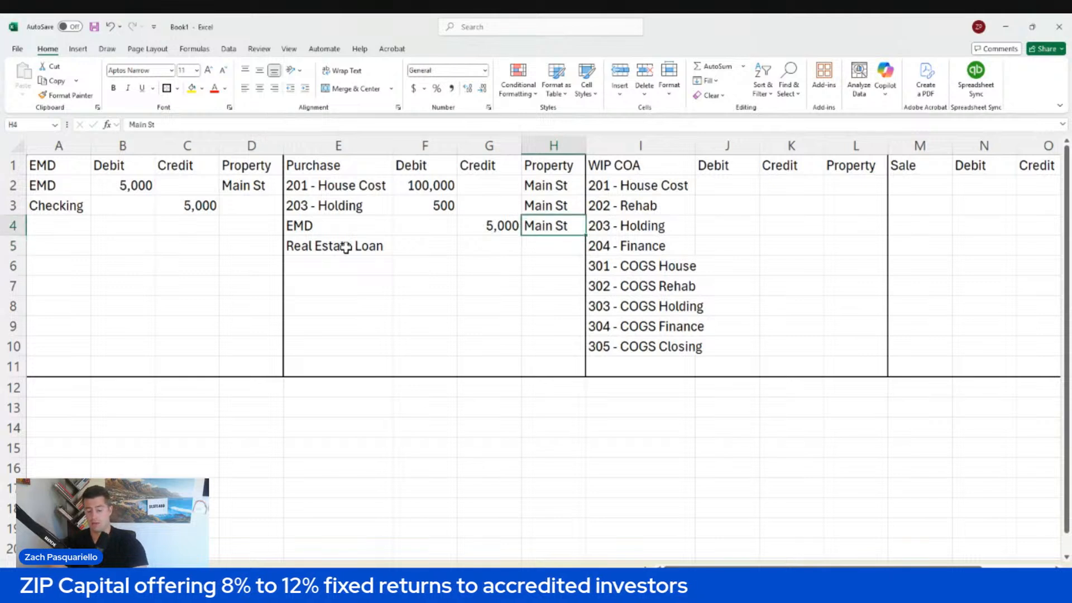
key("Down")
key("ctrl+v")
Enter a credit of 90,000 for the Real Estate Loan in G5
key("Down")
key("Left")
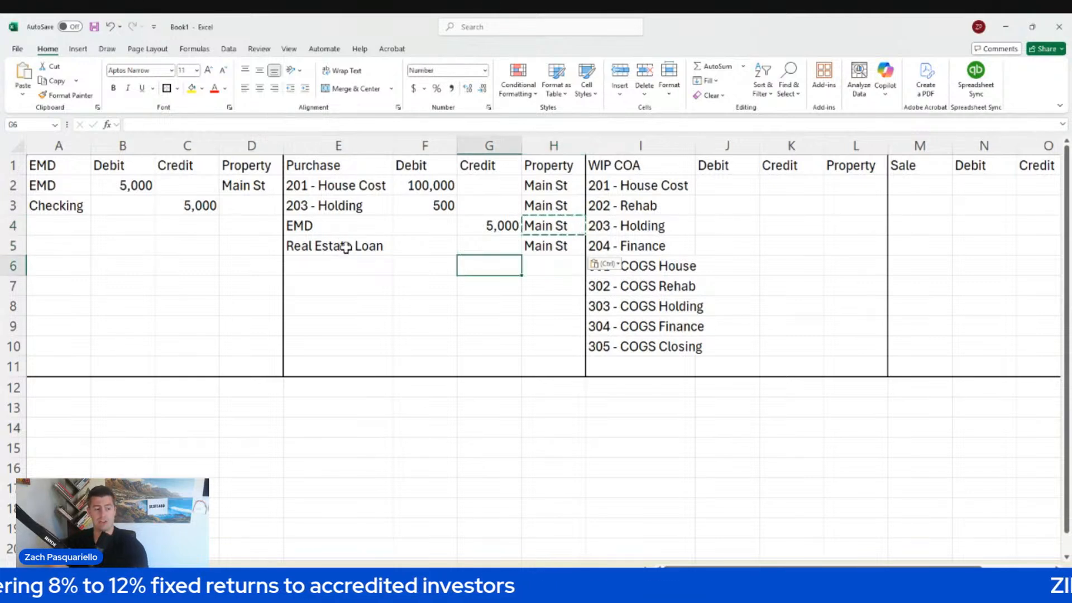
key("Left")
key("Up")
key("Right")
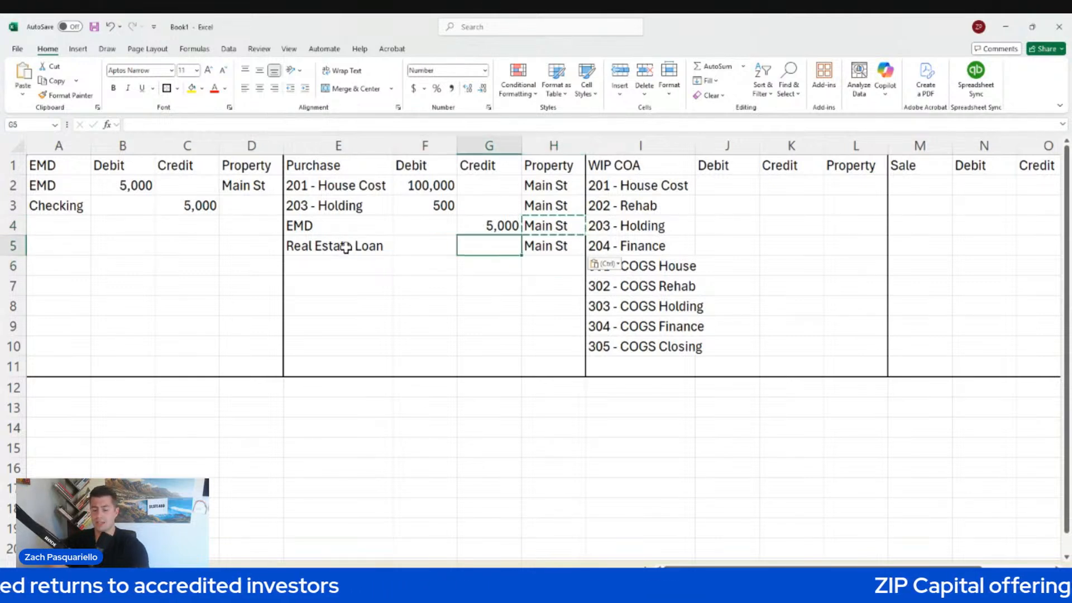
type("90")
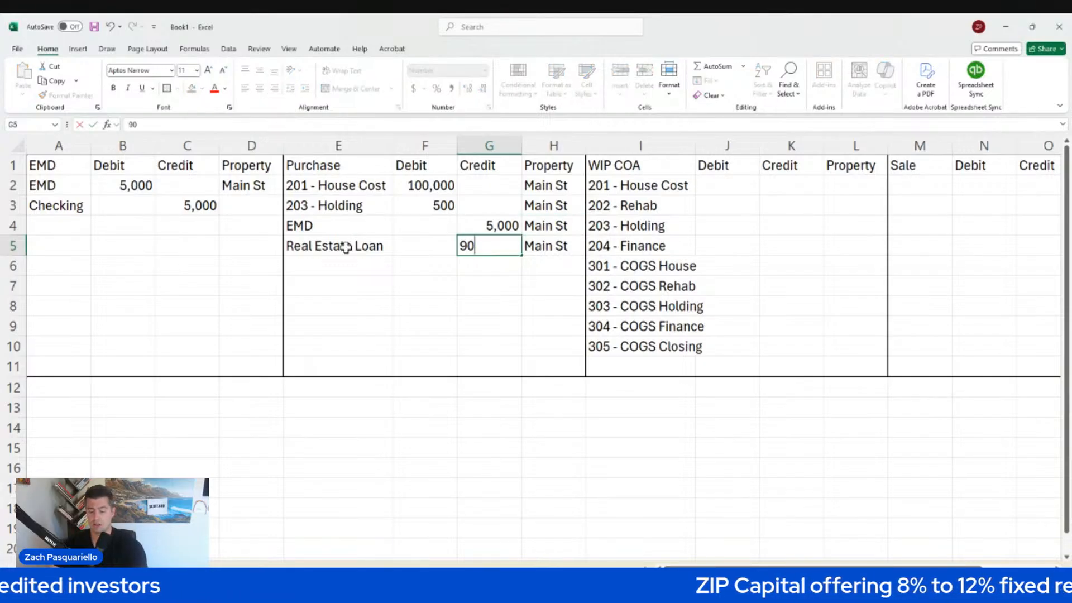
type(",000")
key("Return")
Enter Cash to close as the fifth Purchase account in E6 with a credit of 5500 in G6
key("Left")
key("Left")
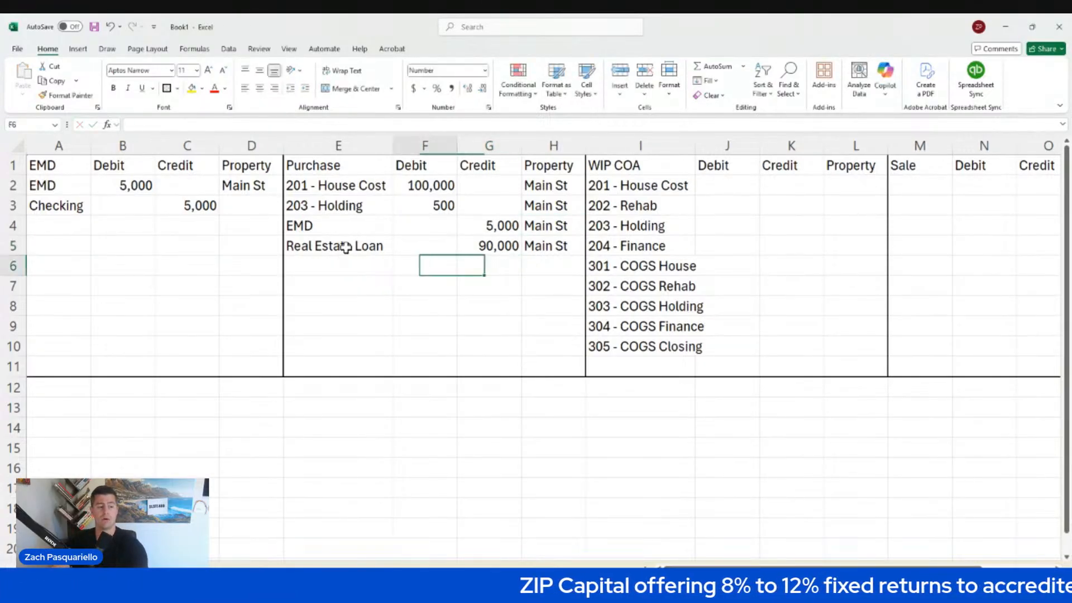
type("Cash")
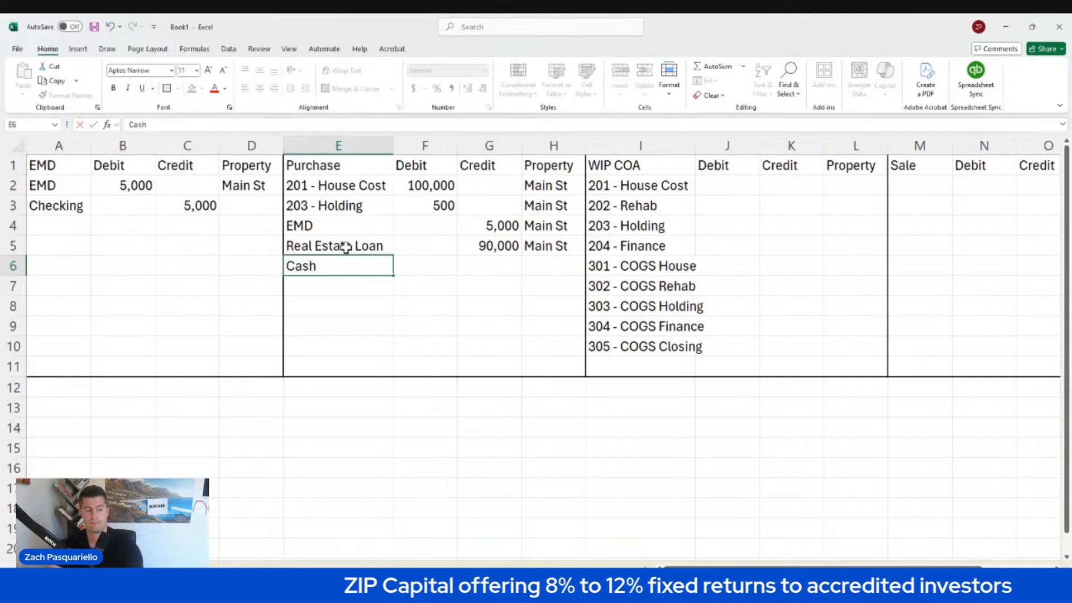
type(" to close")
key("Tab")
key("Tab")
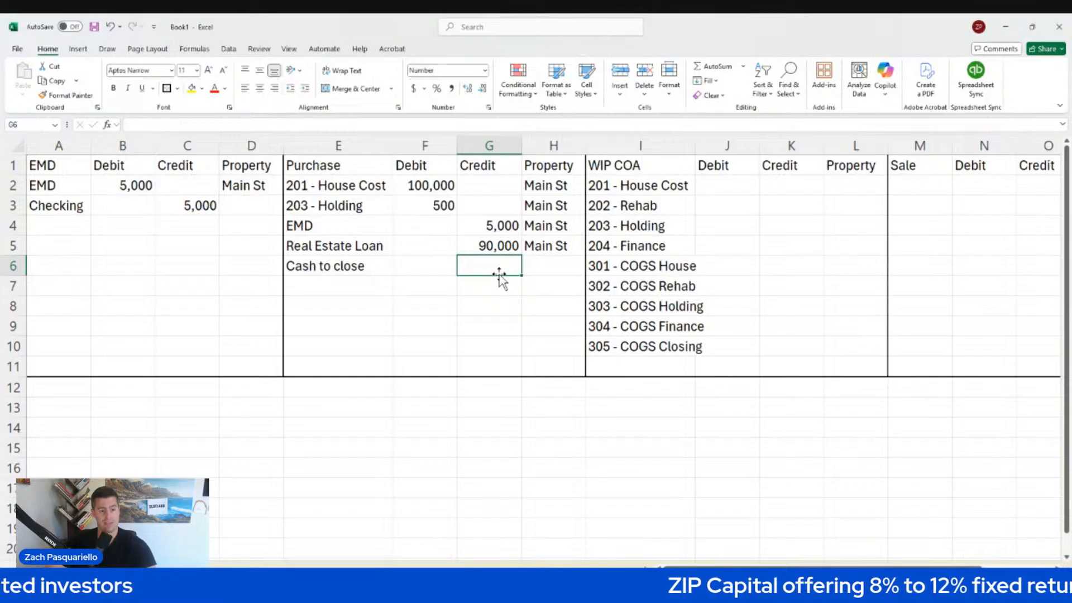
type("5500")
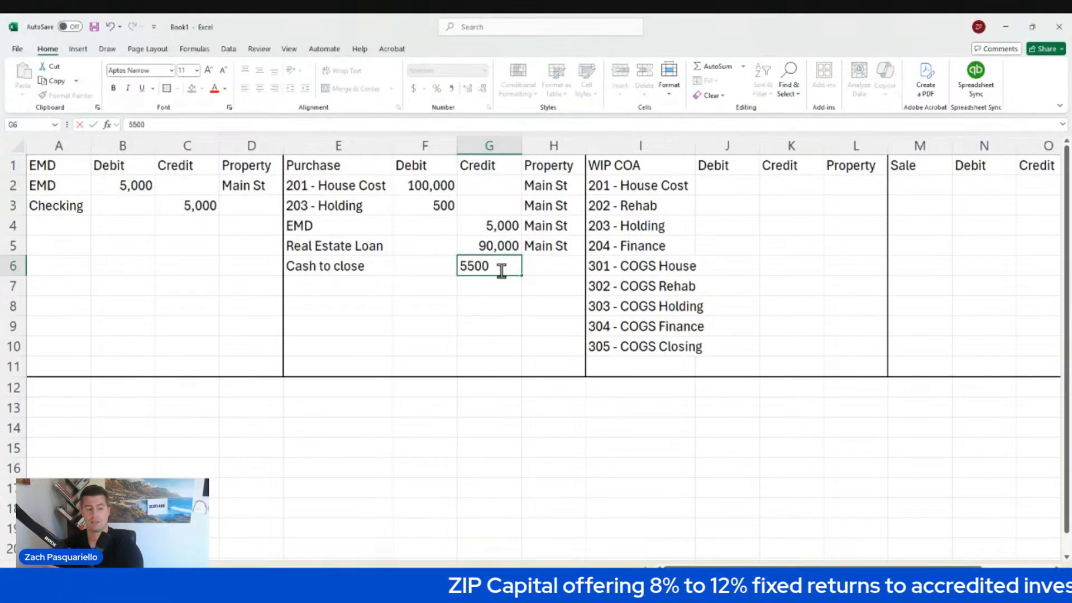
key("Tab")
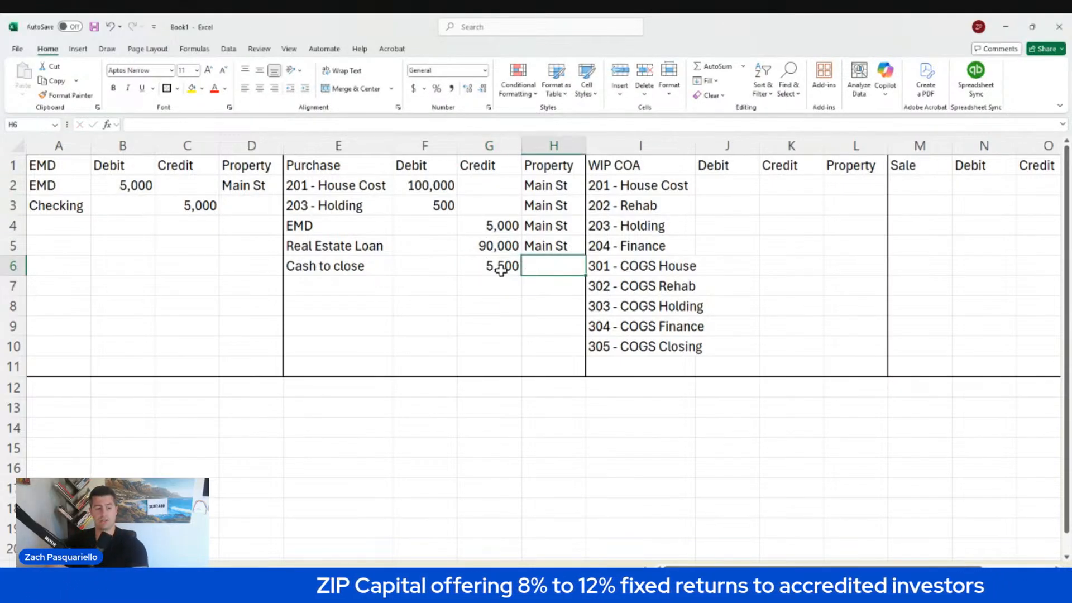
Compare the Purchase Debit and Credit columns and review each entry line in E2:H6
left_click(439, 144)
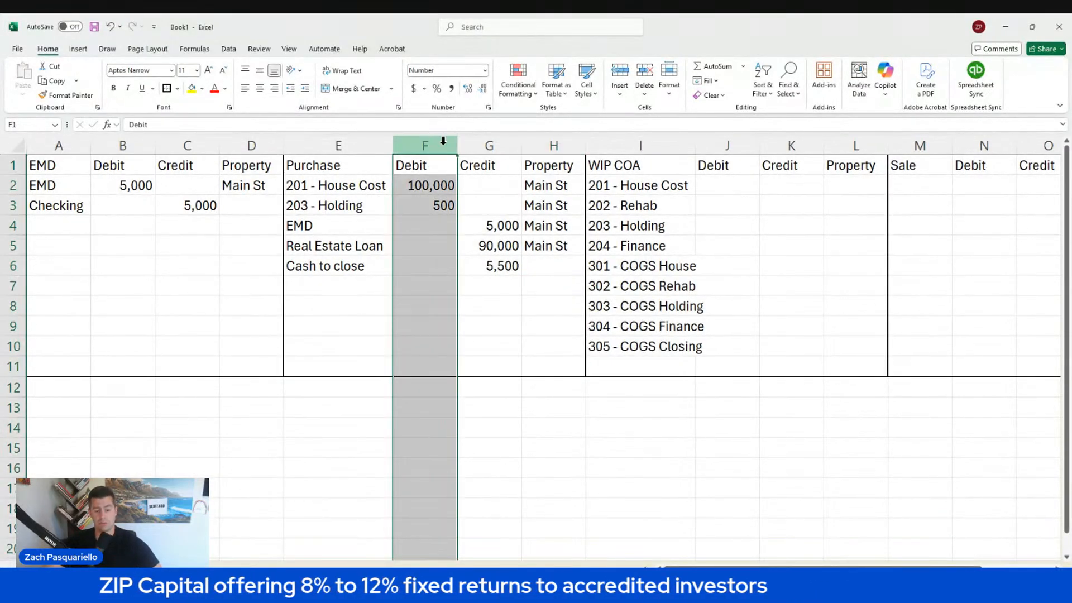
left_click(490, 144)
left_click(487, 291)
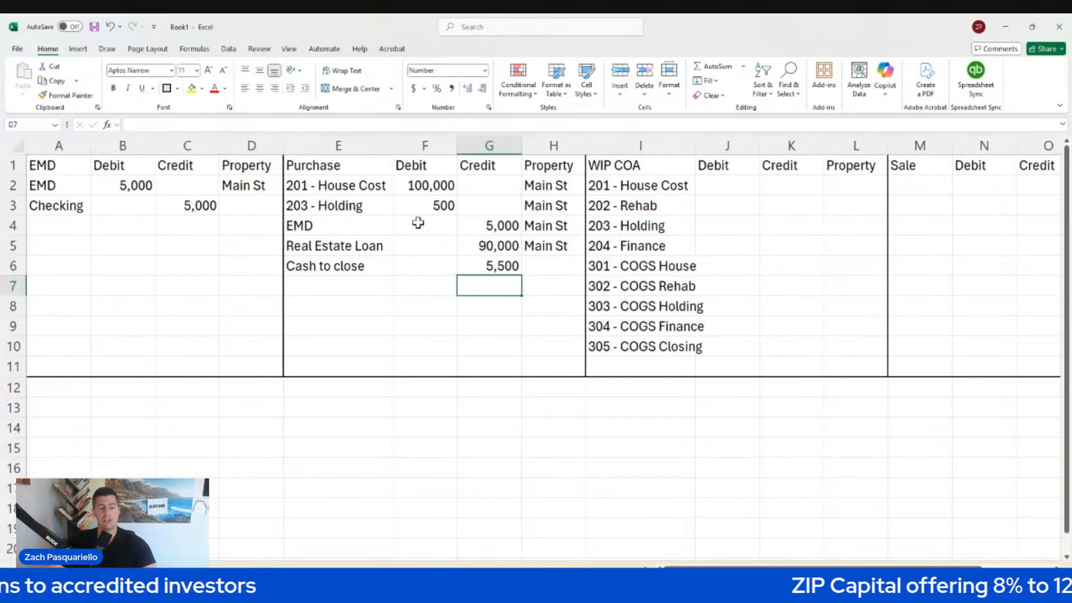
left_click(423, 188)
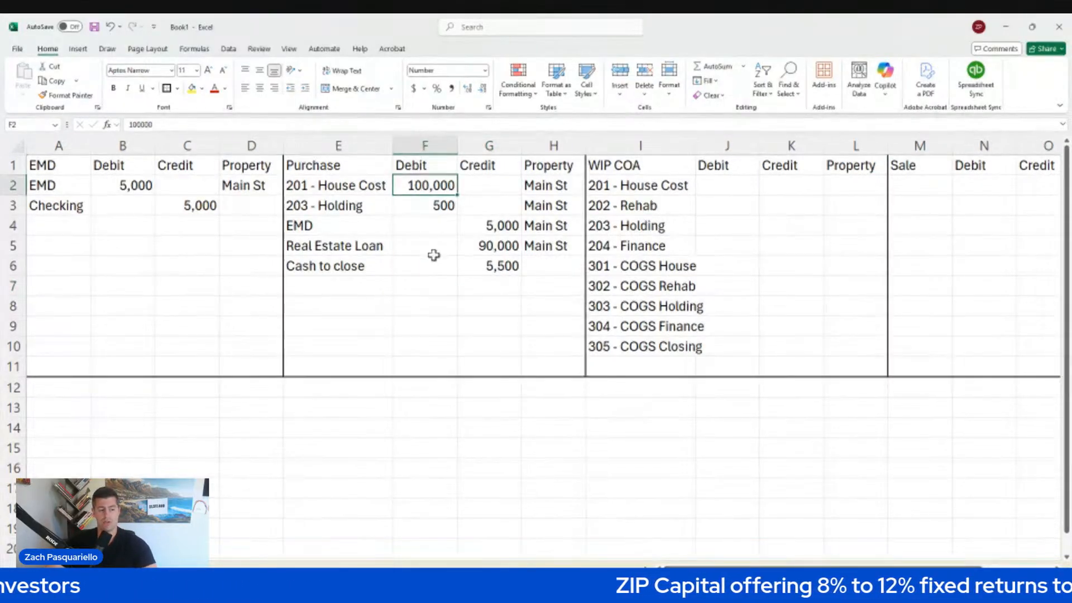
left_click_drag(330, 186, 560, 267)
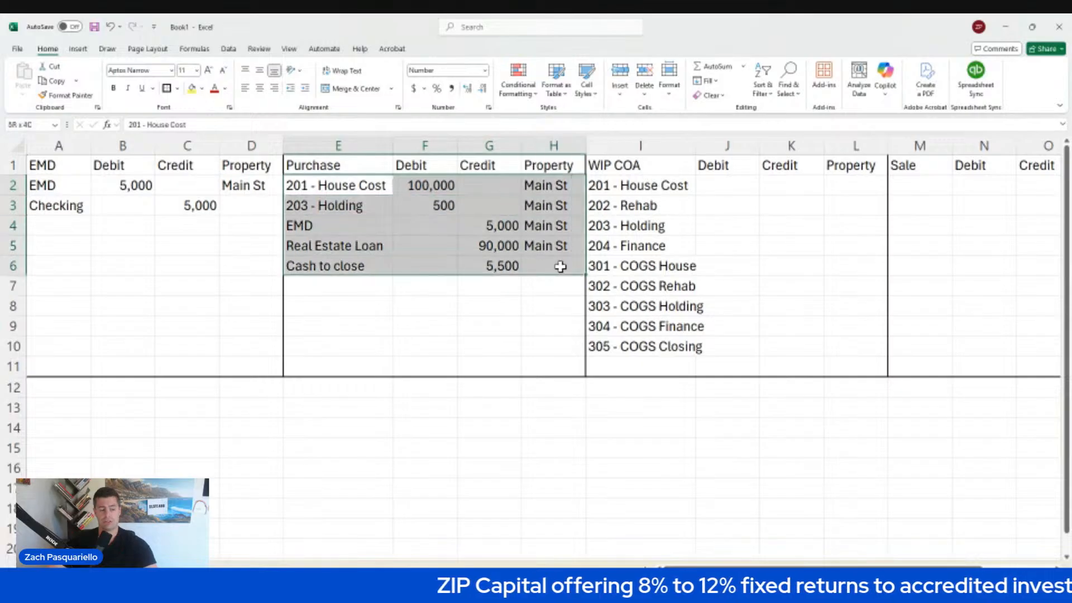
left_click_drag(329, 185, 556, 182)
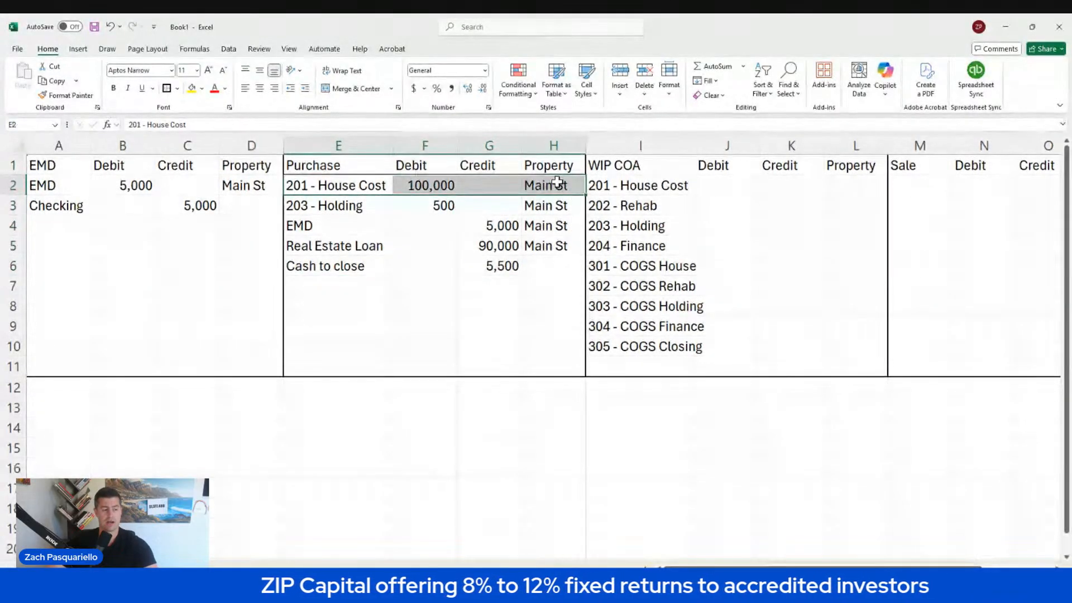
left_click_drag(343, 205, 546, 204)
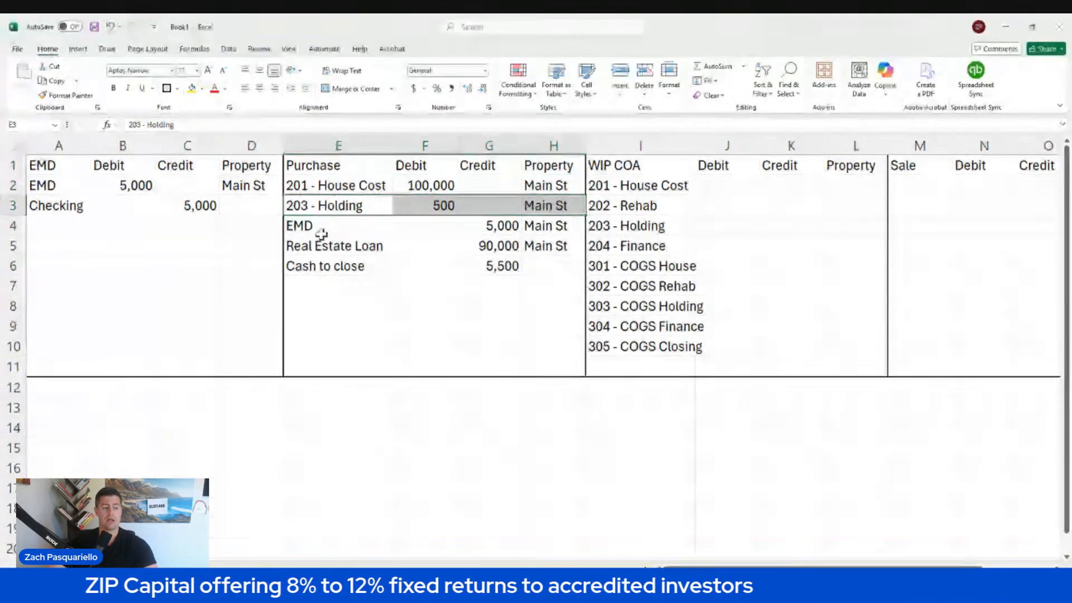
left_click_drag(322, 230, 546, 262)
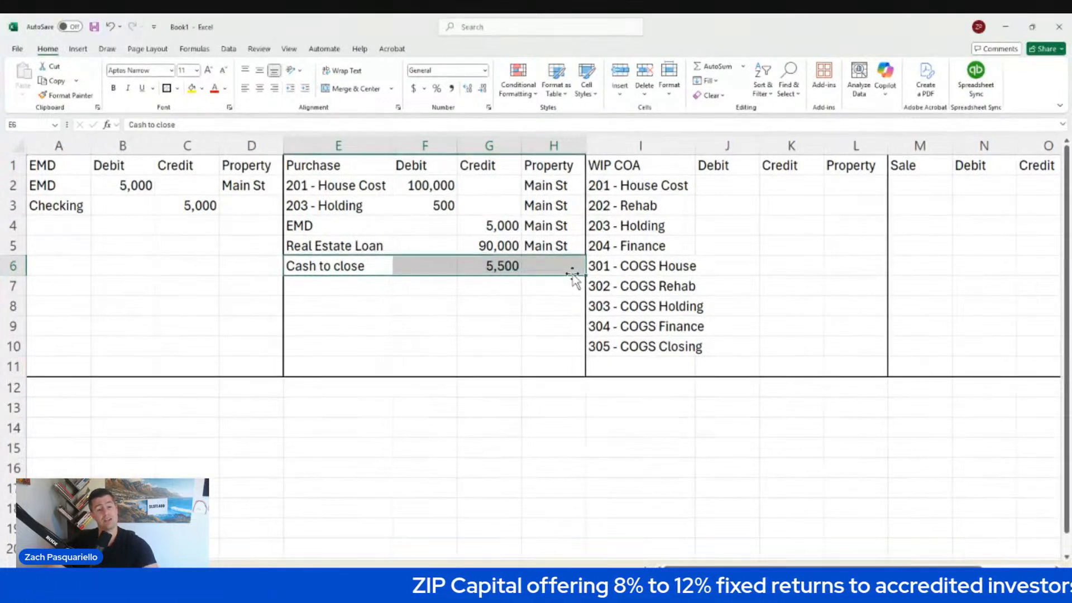
Enter WIP debits of 10000 for 202 - Rehab in J3 and 5000 for 204 - Finance in J5
left_click(726, 207)
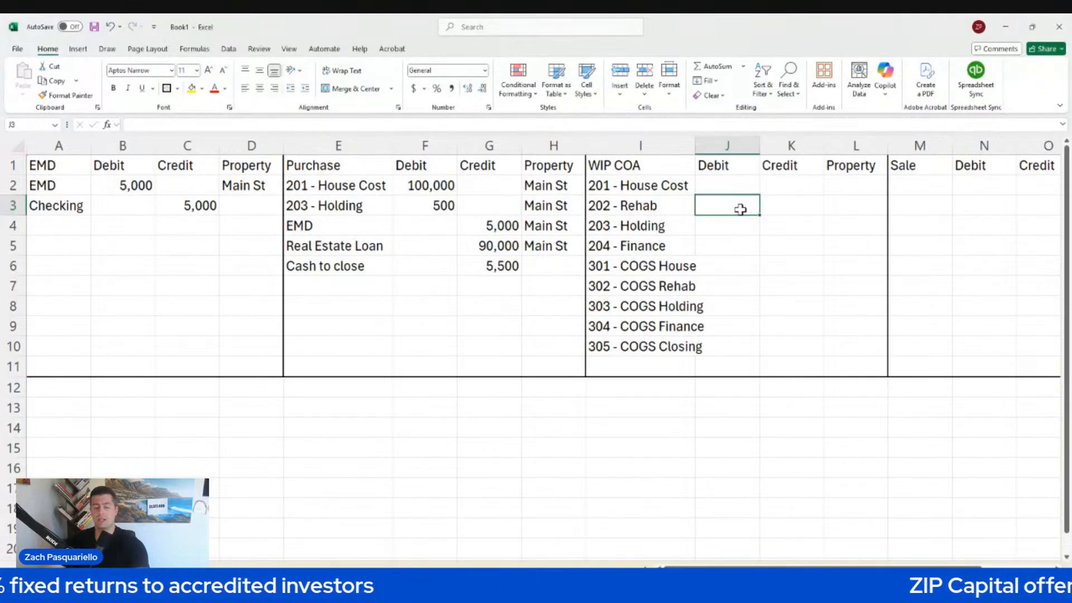
type("10")
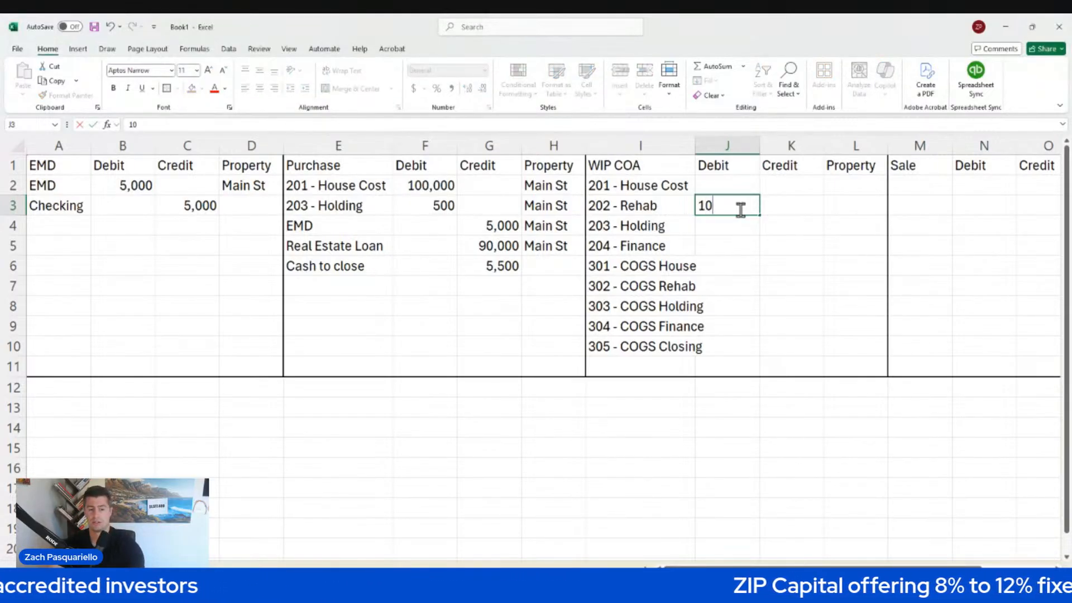
type("000")
key("Tab")
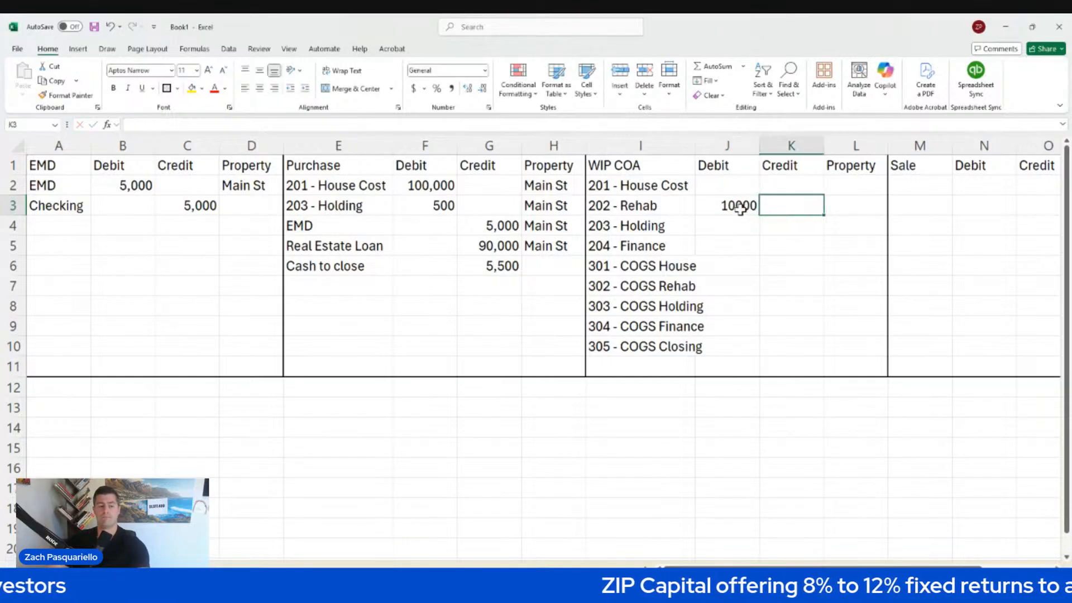
left_click(727, 245)
type("5000")
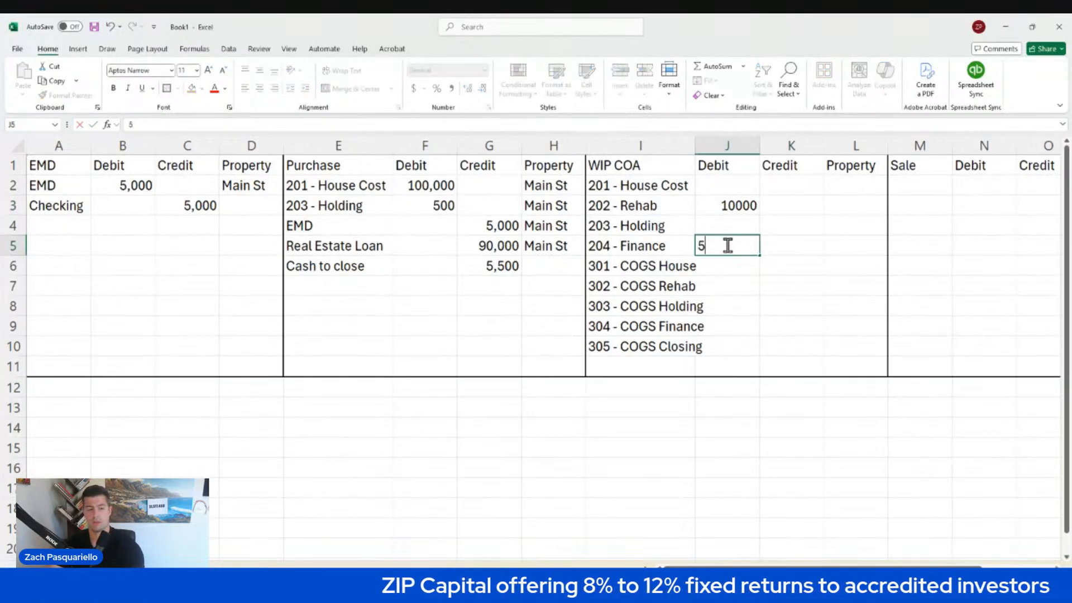
key("Tab")
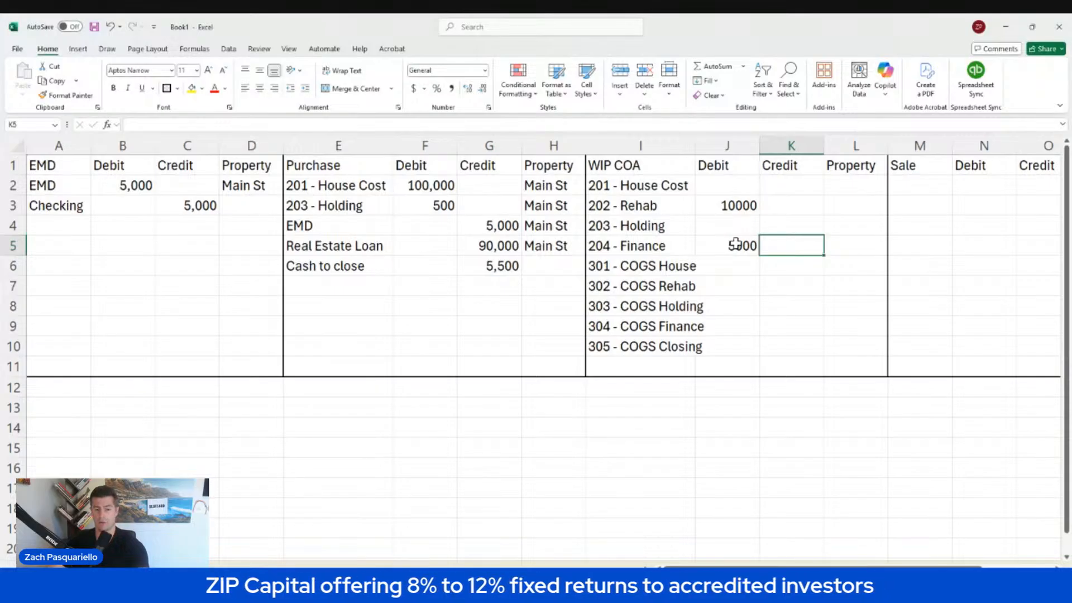
Copy the property Main St from H3 to the Rehab line in L3 and the Finance line in L5
left_click(564, 210)
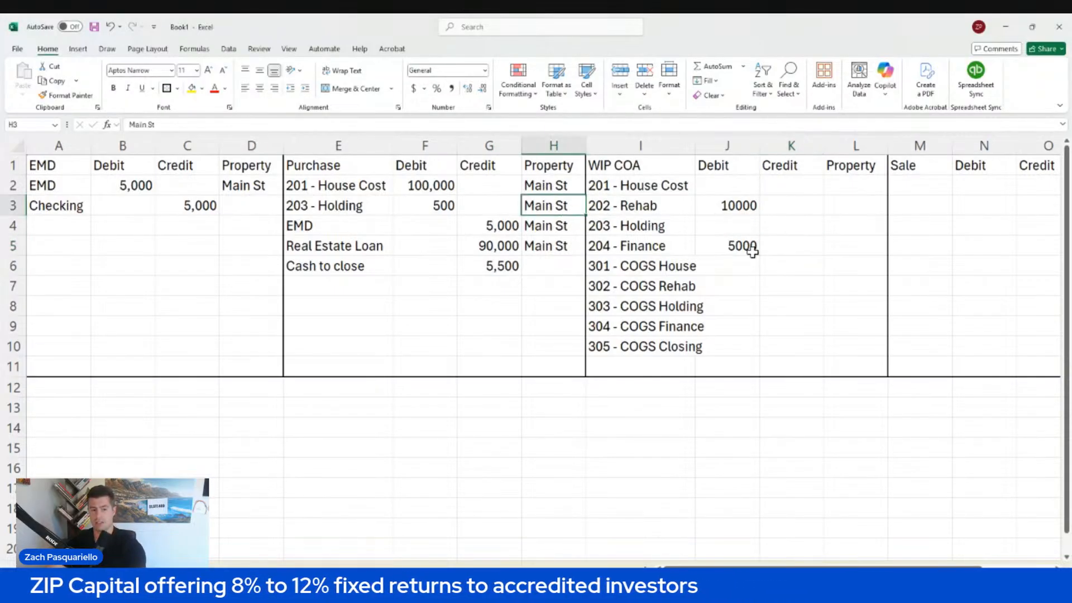
key("ctrl+c")
left_click(863, 208)
key("ctrl+v")
left_click(855, 247)
key("ctrl+v")
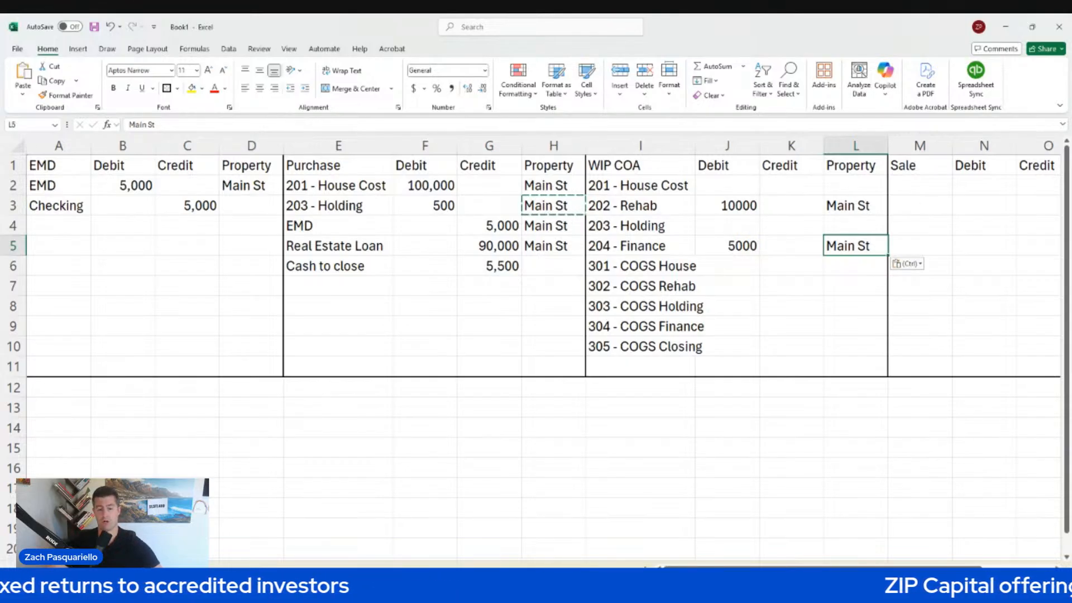
Enter Flipping Income as the first Sale account in M2
scroll(1021, 519, "right", 2)
scroll(996, 467, "right", 1)
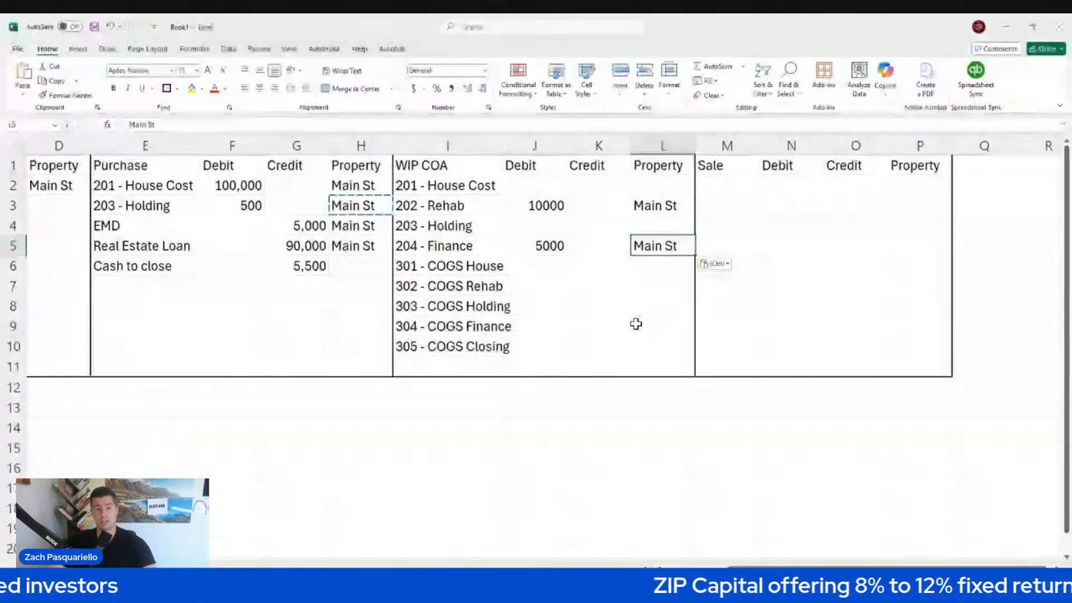
left_click(737, 184)
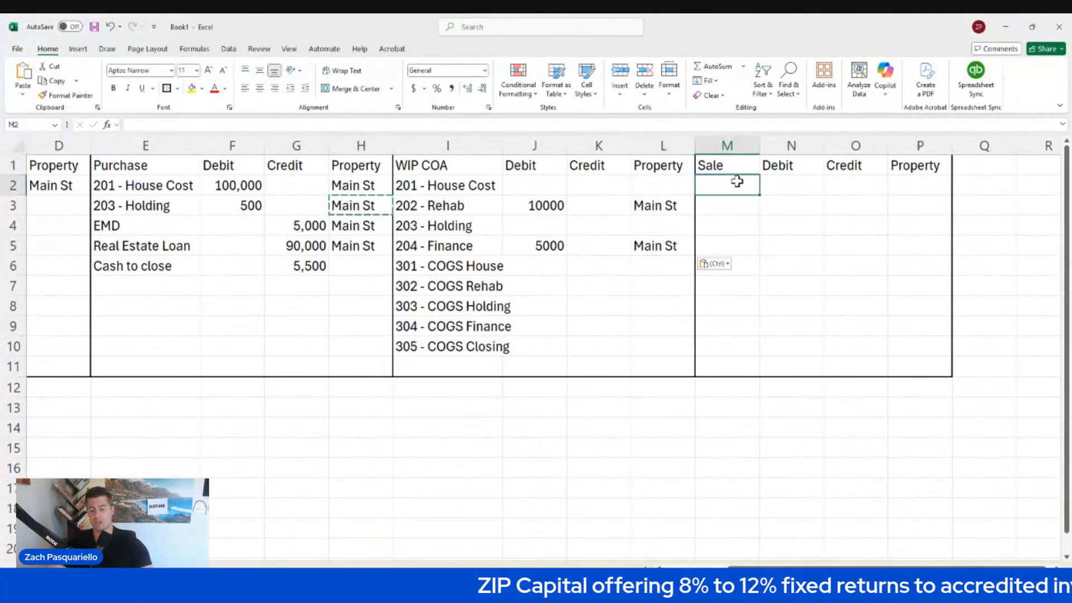
key("Escape")
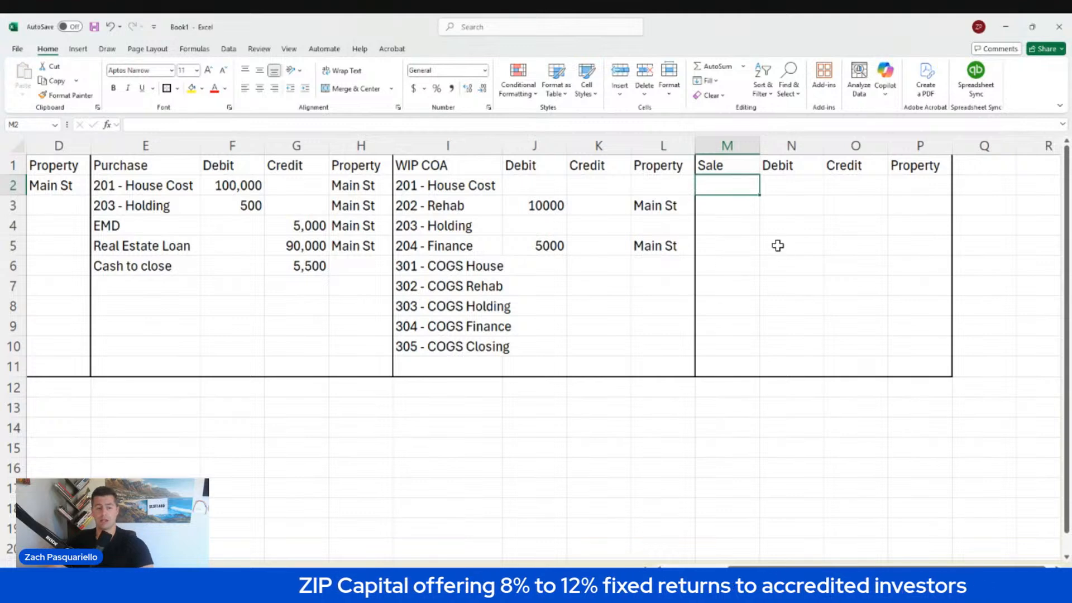
type("Fl")
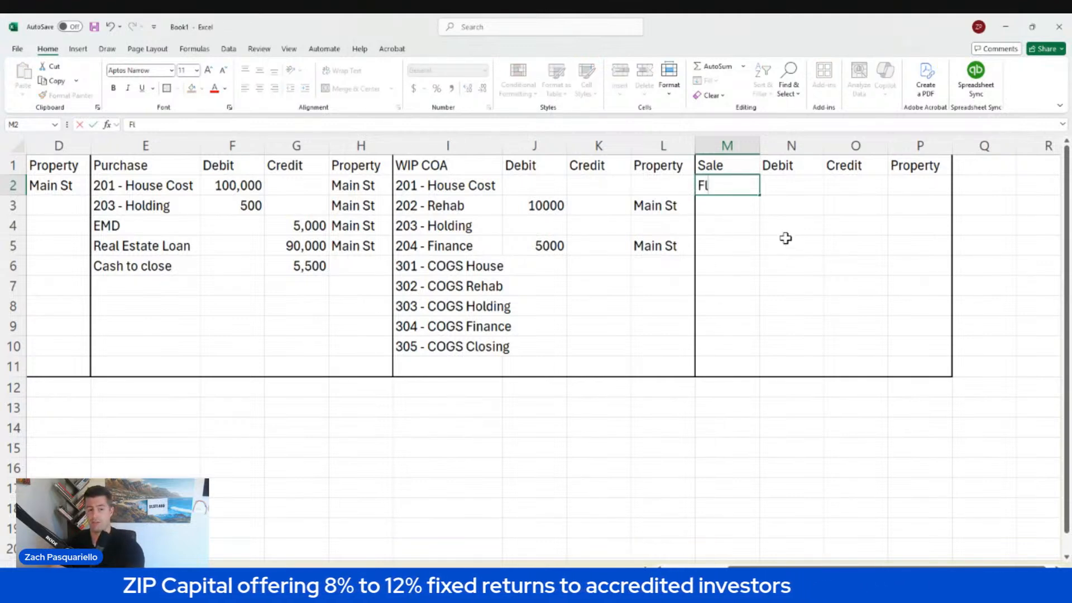
type("ipping Income")
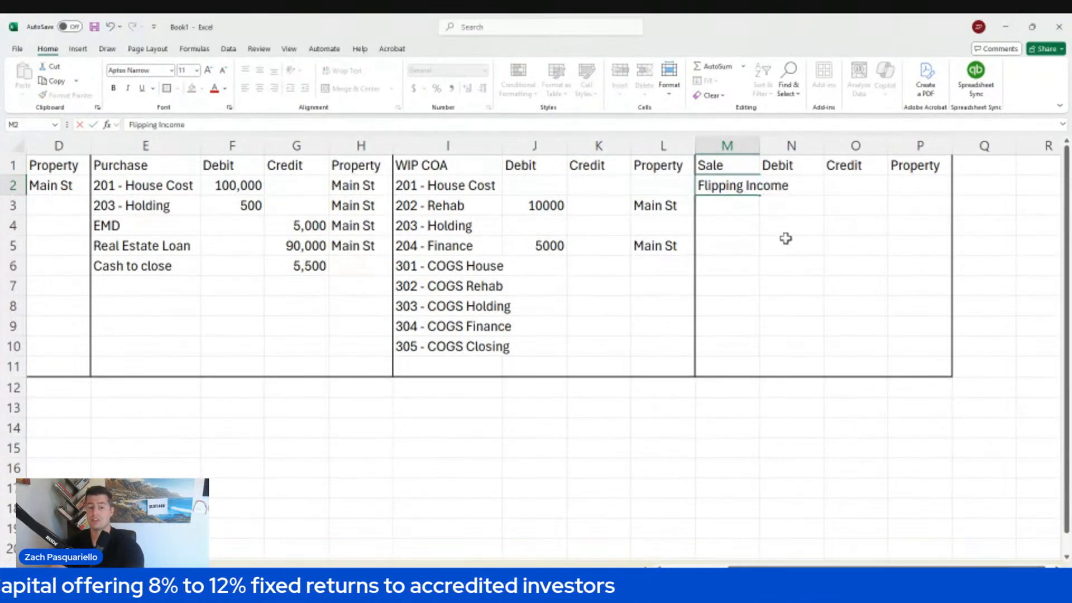
key("Tab")
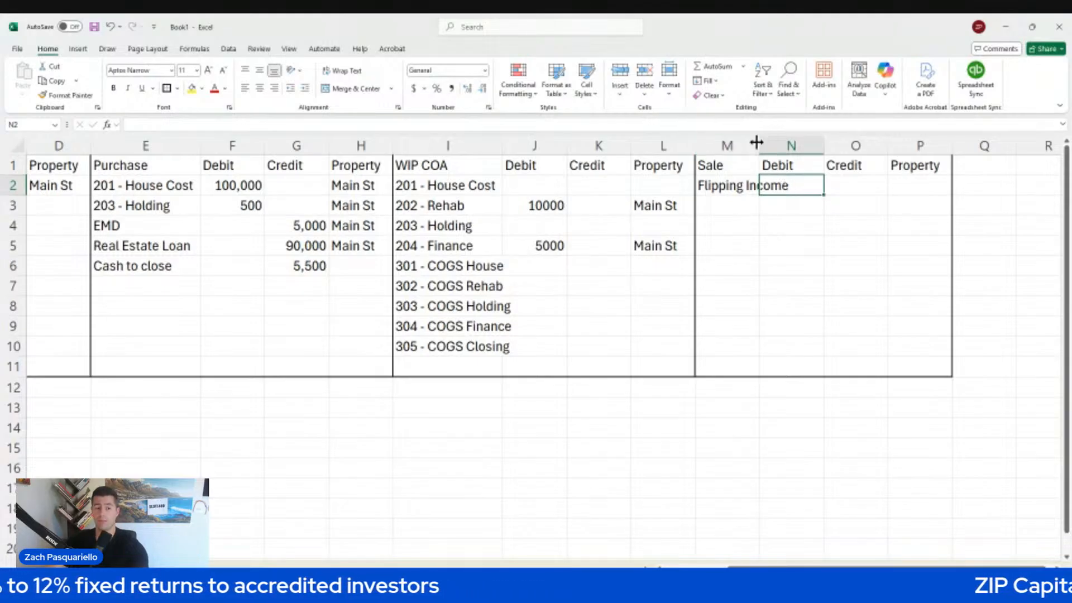
Widen the Sale column M and clear the account name from M2
left_click_drag(759, 146, 803, 146)
left_click(749, 180)
key("Delete")
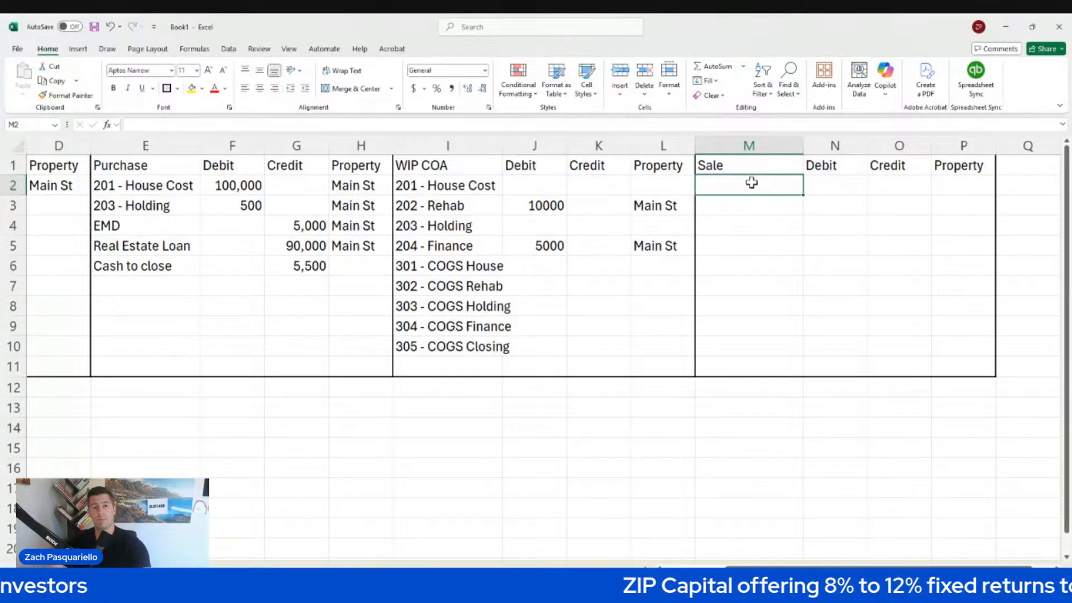
Copy the WIP and COGS account list from I2:I10 into the Sale section starting at M2
left_click(469, 187)
left_click_drag(470, 187, 460, 342)
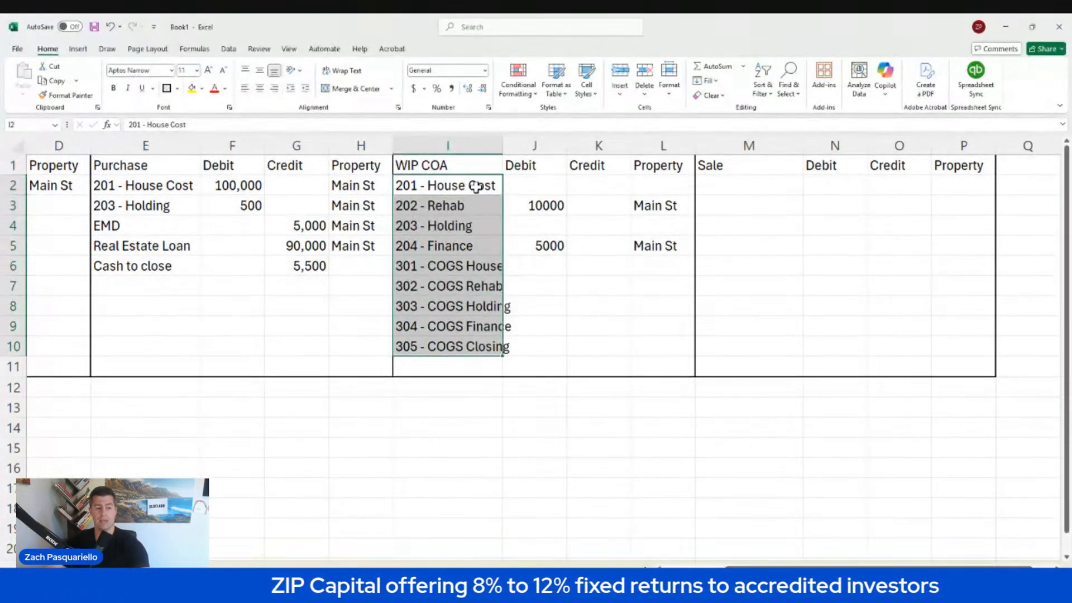
key("ctrl+c")
left_click(742, 185)
key("ctrl+v")
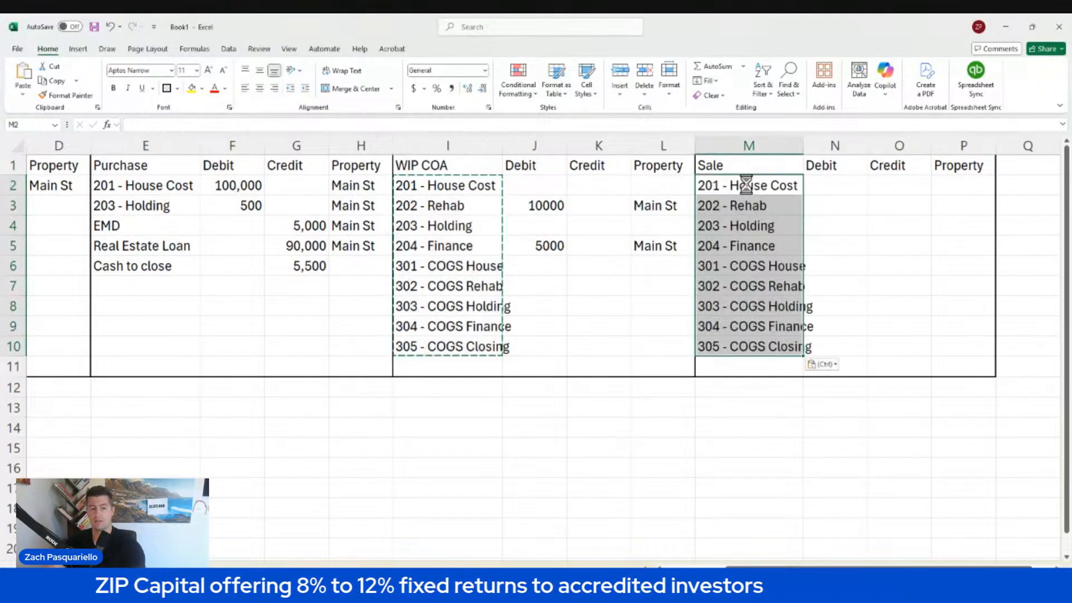
Enter a Sale credit of 100000 for 201 - House Cost in O2, matching the Purchase debit in F2
left_click(887, 186)
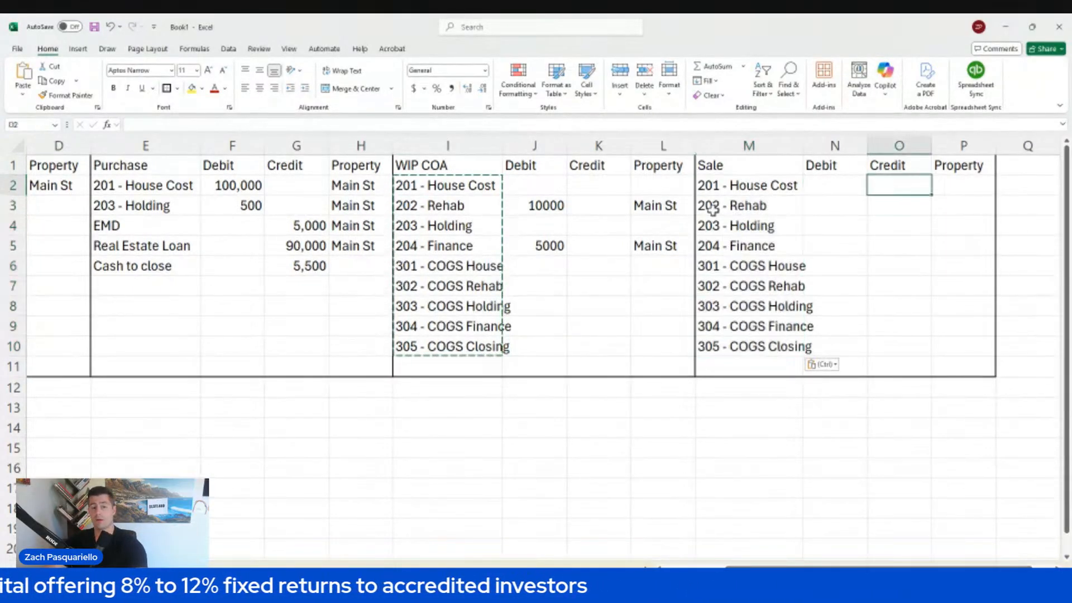
left_click(529, 205)
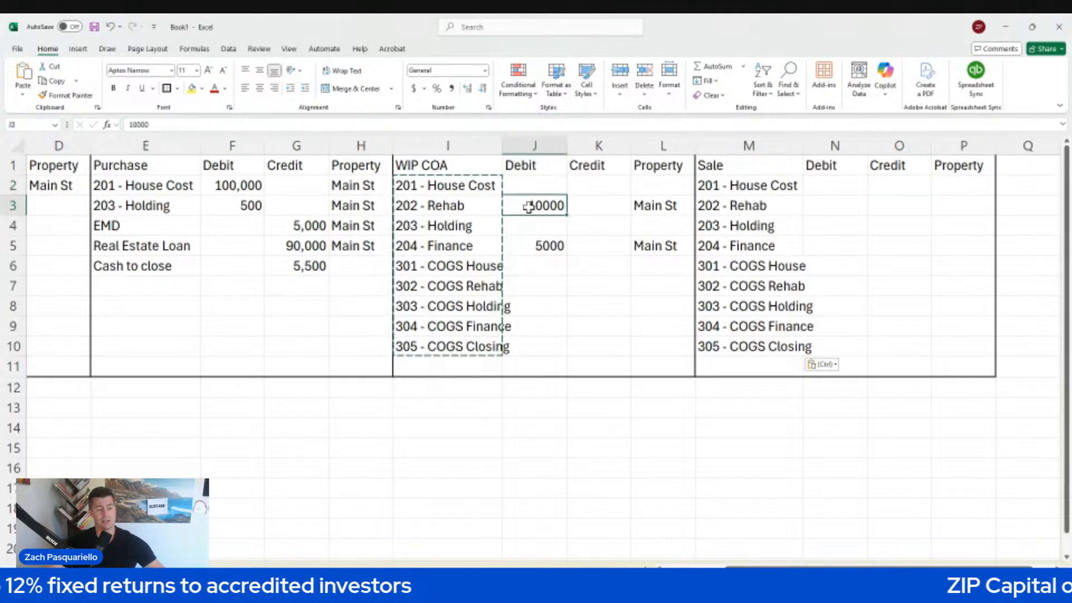
left_click(239, 185)
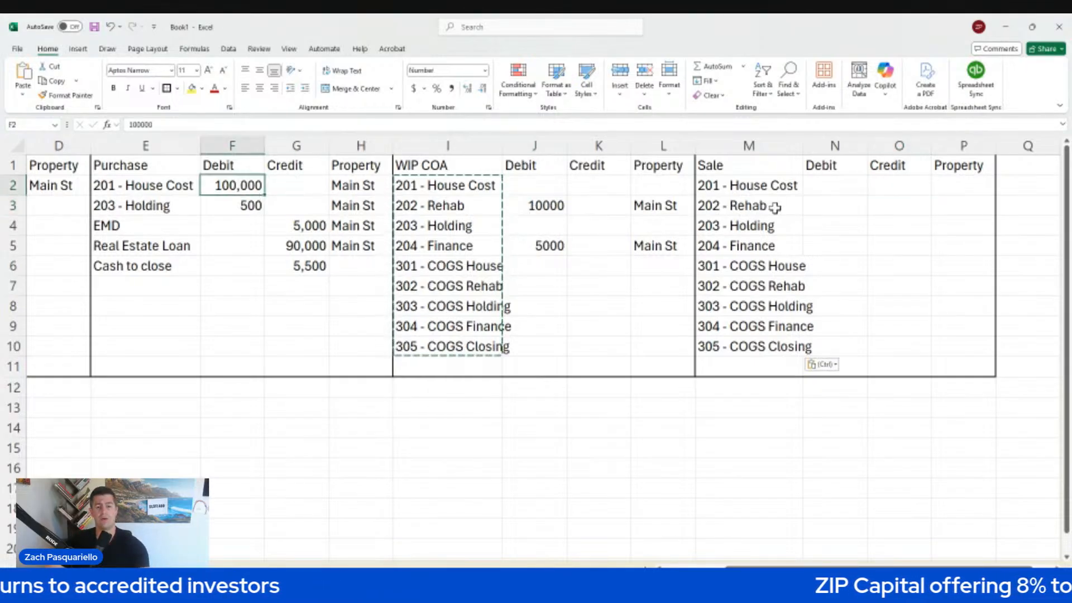
left_click(904, 185)
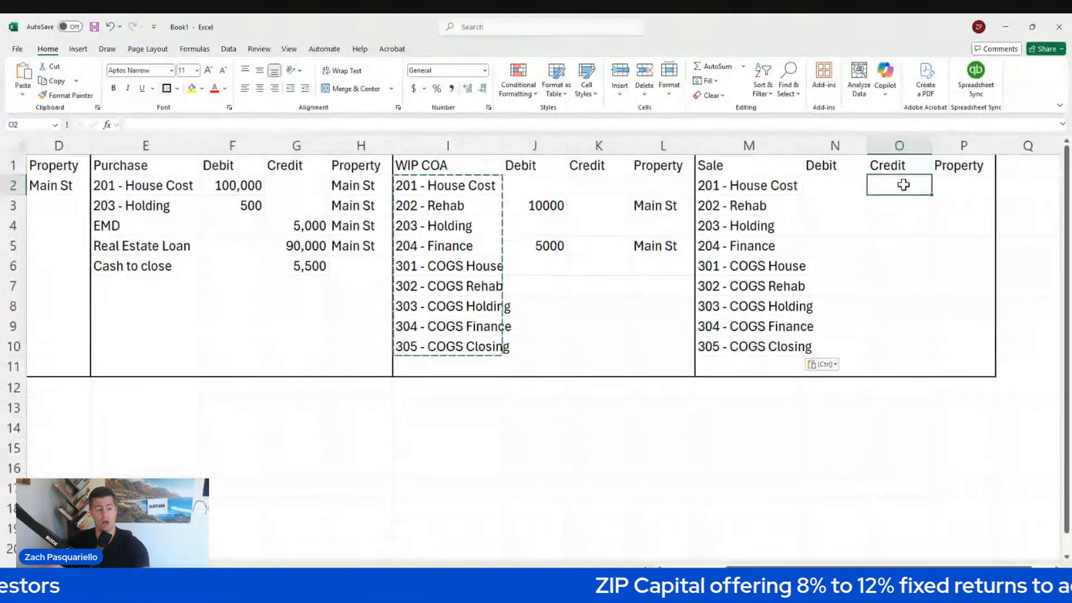
type("100")
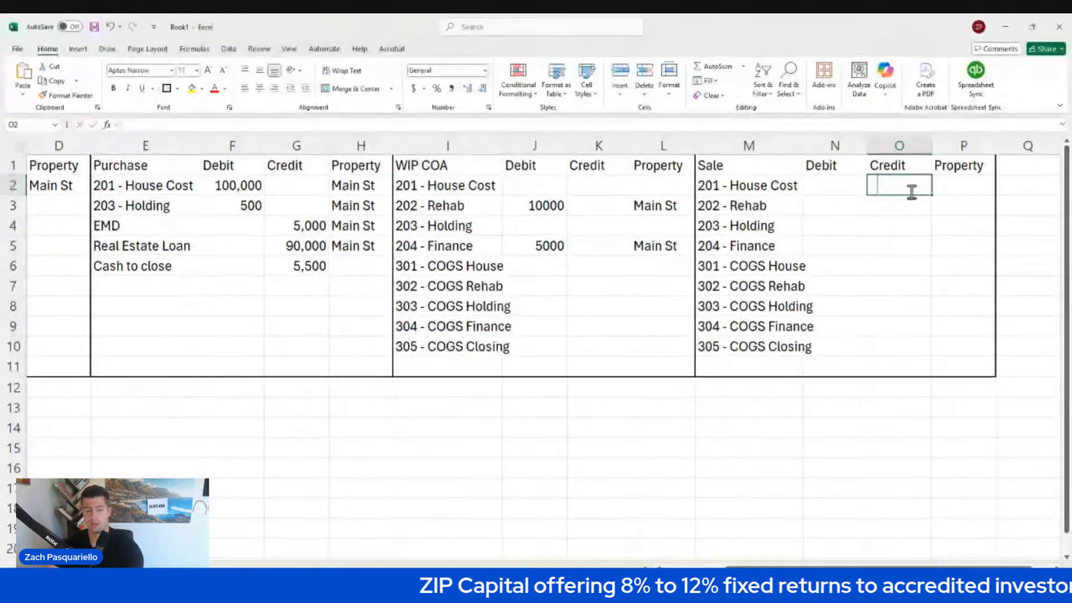
type("00")
key("Return")
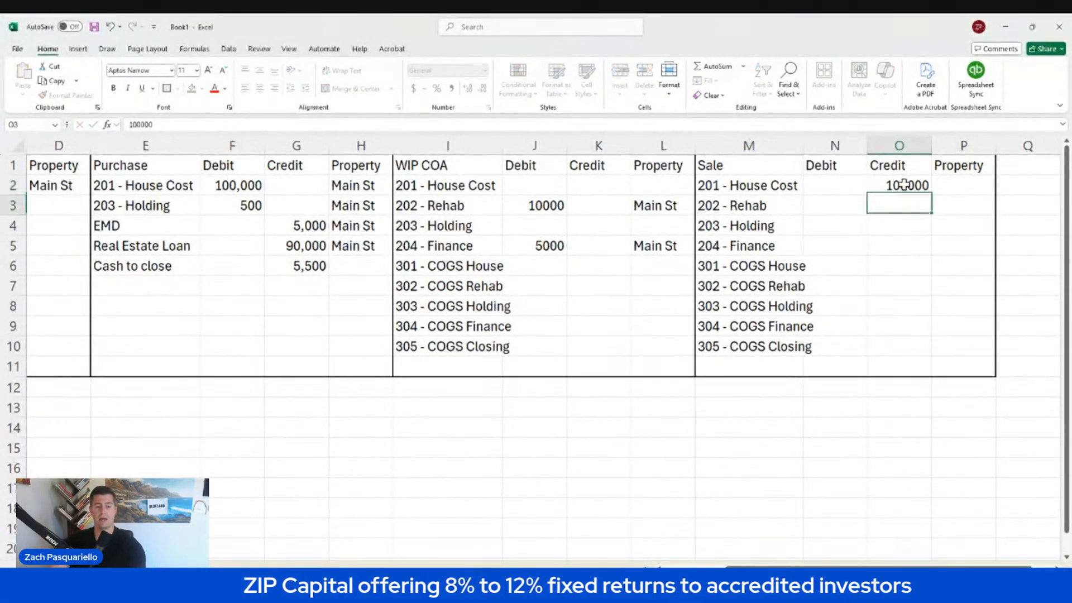
Enter a Sale credit of 10000 for 202 - Rehab in O3
key("Left")
key("Right")
type("100")
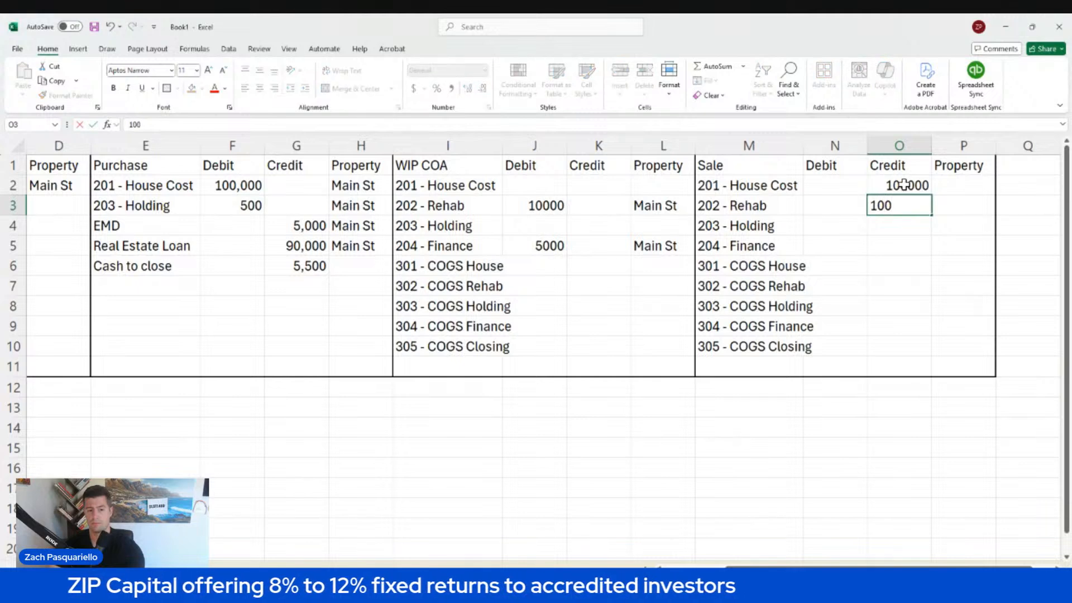
type("00")
key("Return")
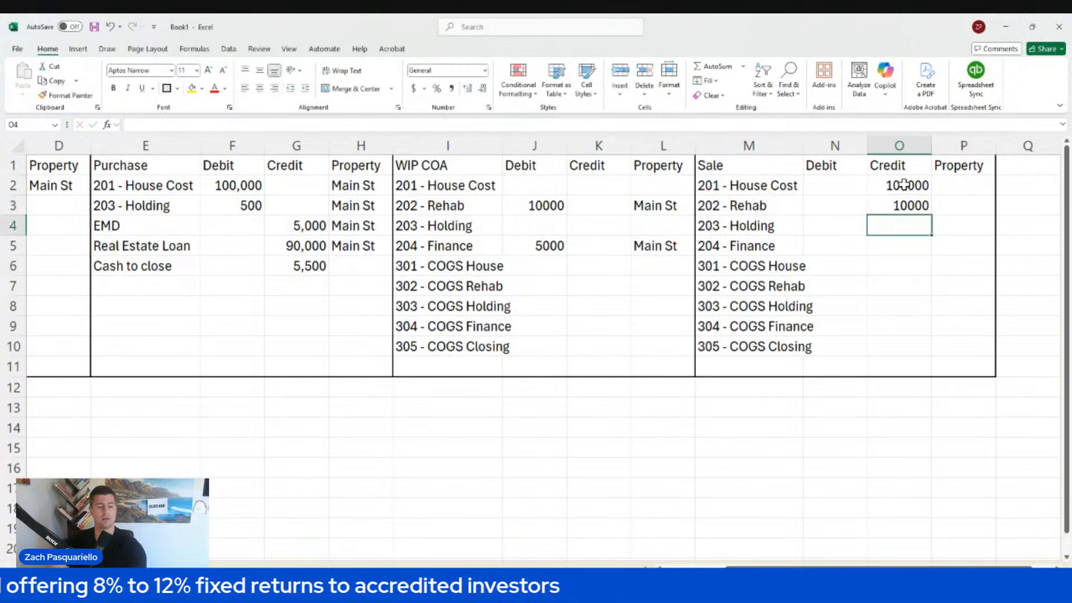
Enter Sale credits of 500 for 203 - Holding in O4 and 5000 for 204 - Finance in O5
type("500")
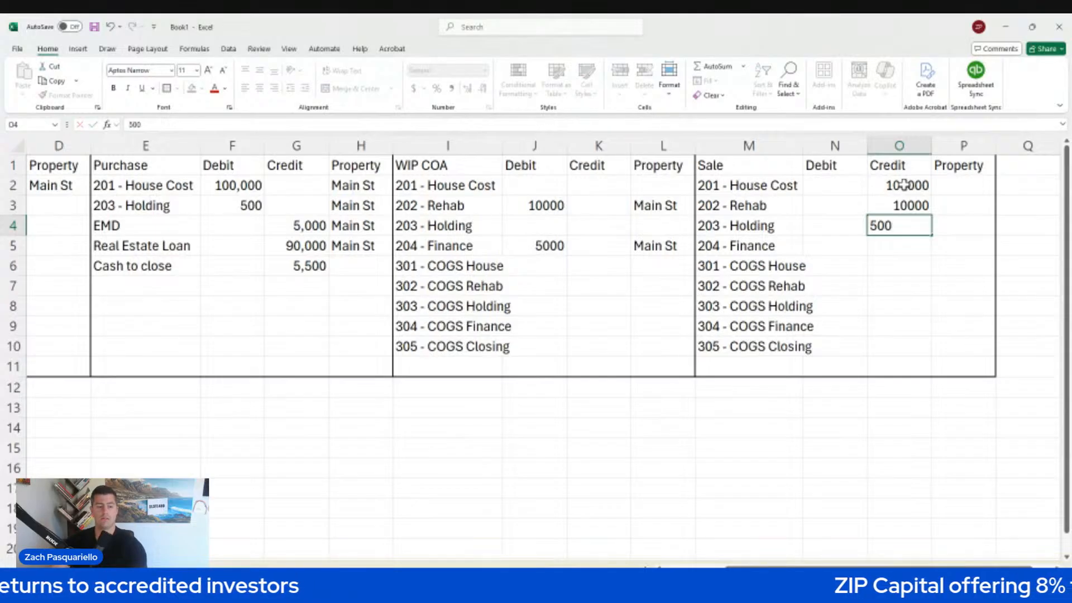
key("Return")
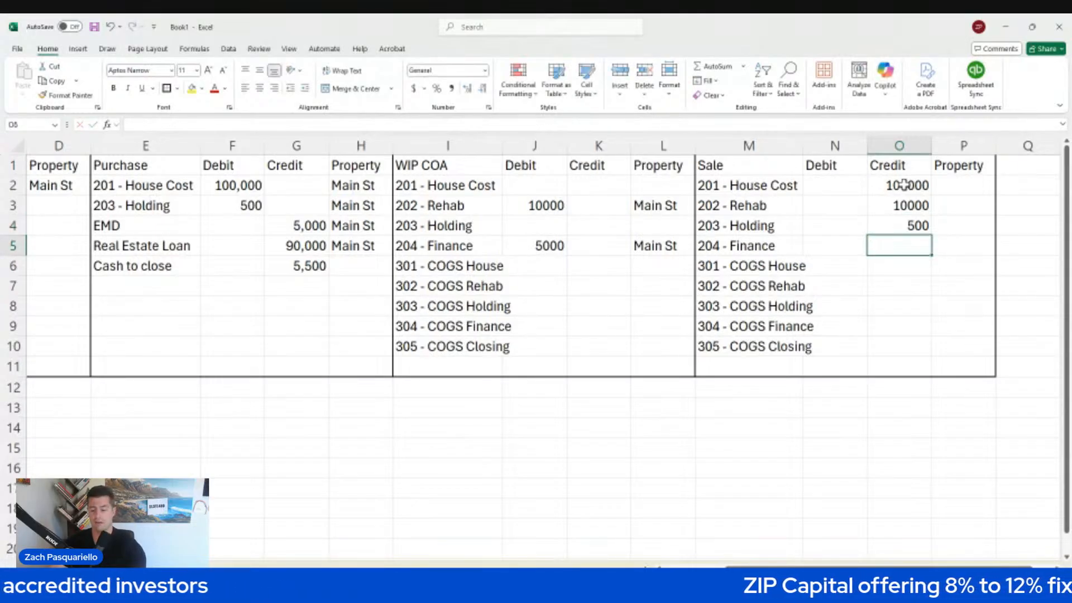
type("5000")
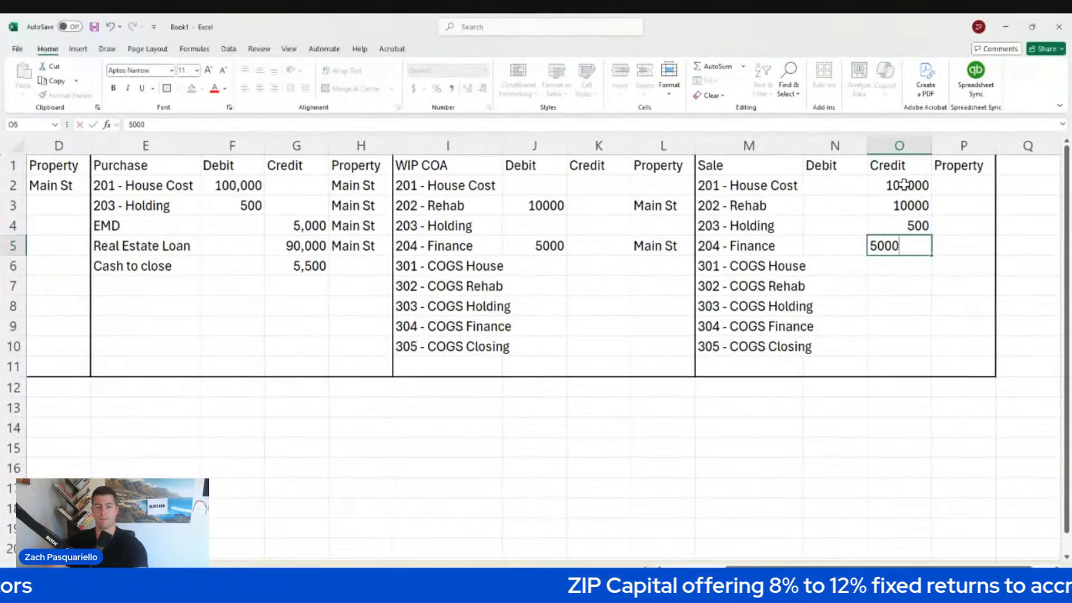
left_click(905, 184)
left_click(899, 303)
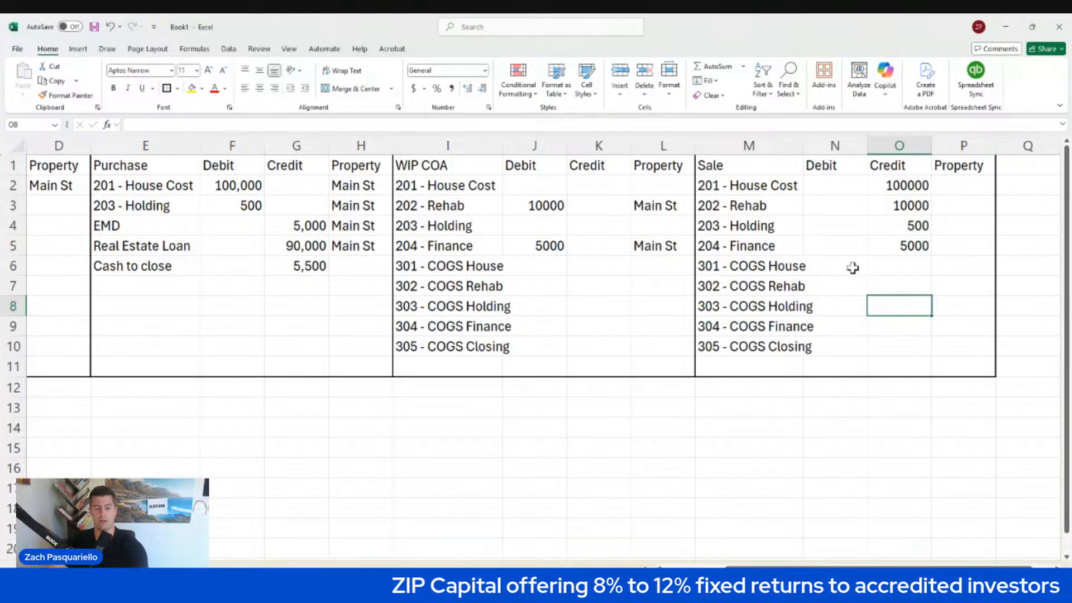
Format columns J, N and O as numbers with thousands separators and no decimal places
left_click_drag(835, 146, 897, 147)
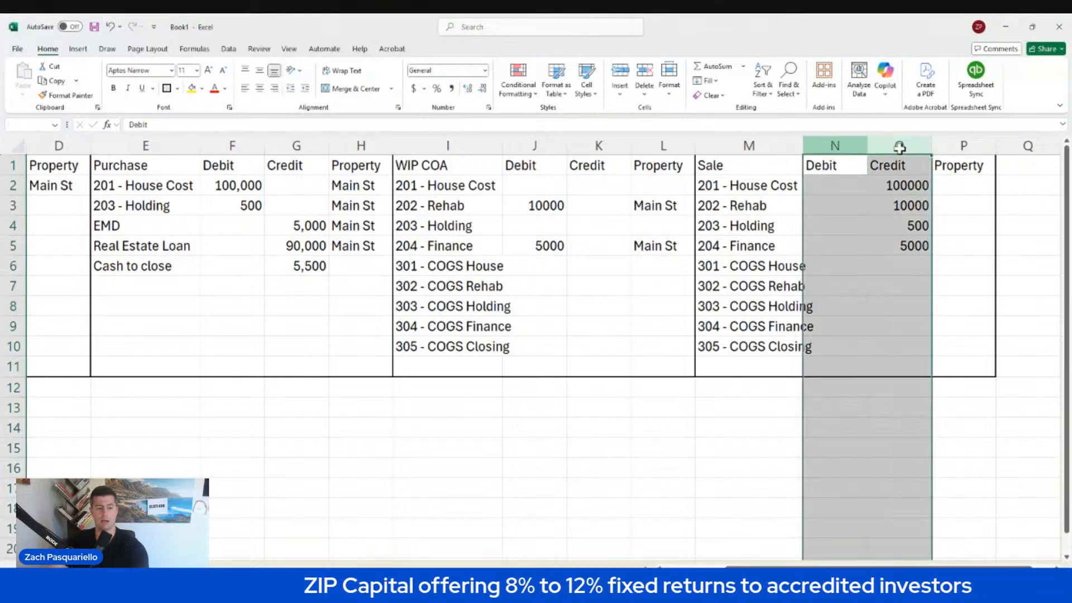
left_click(539, 146, "ctrl")
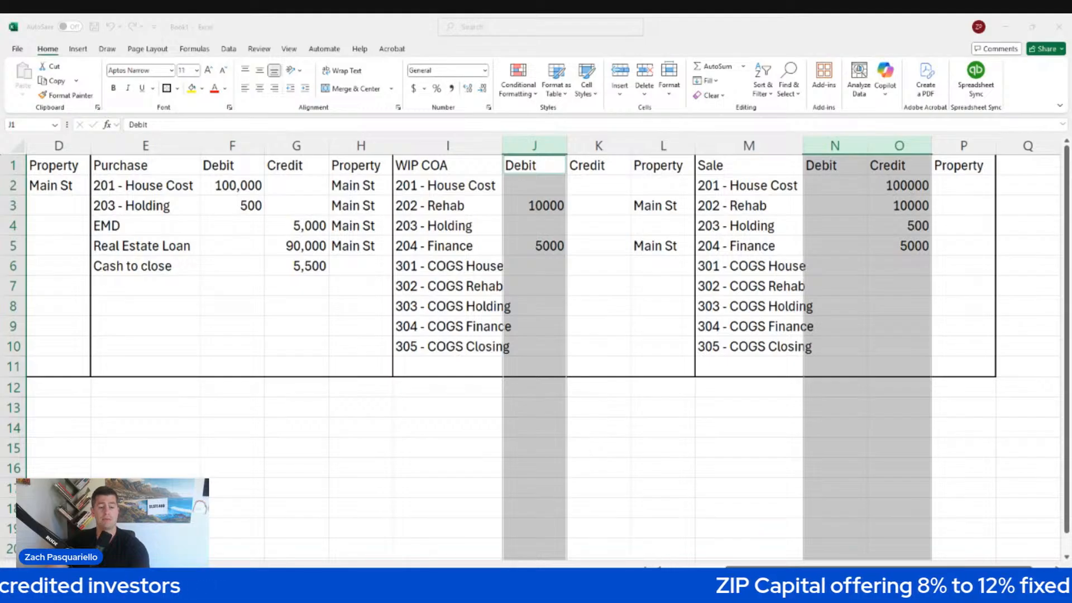
left_click(676, 562)
left_click(906, 264)
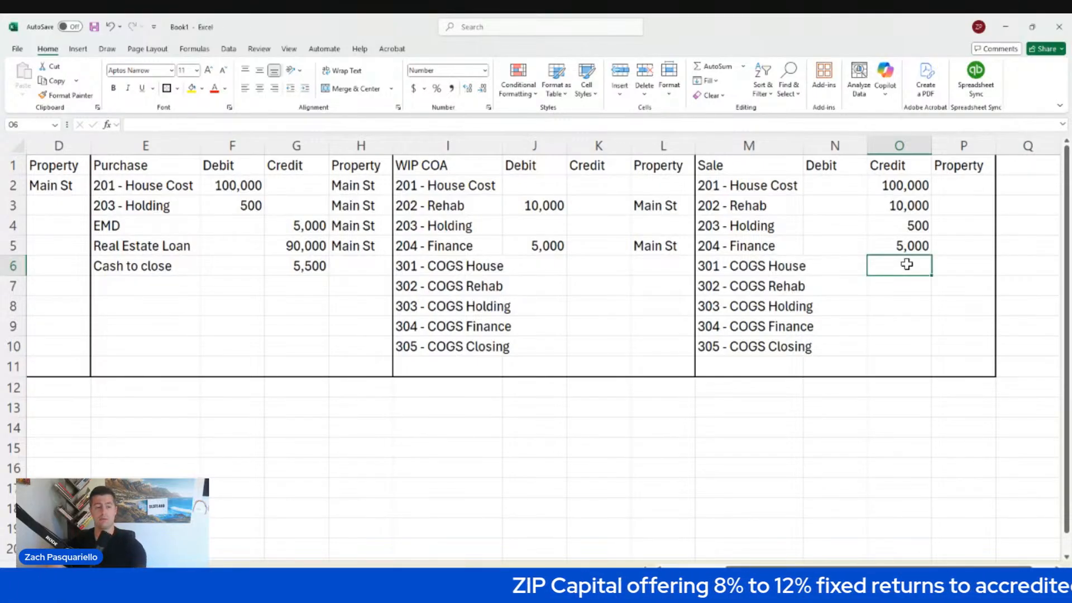
Compare the Purchase and WIP Debit columns F and J with the Sale Credit column O
left_click(232, 145)
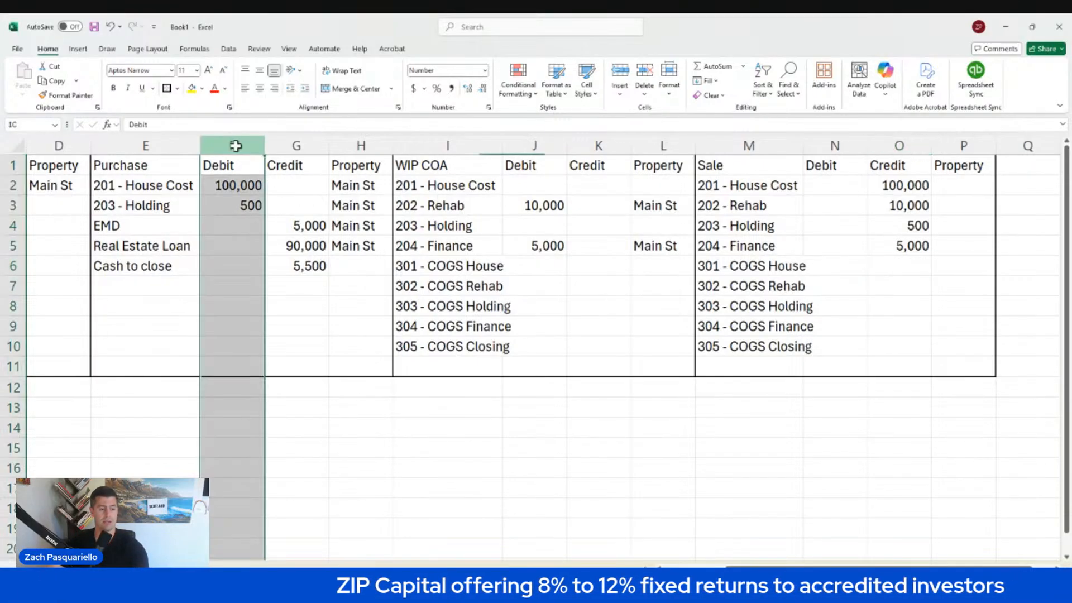
left_click(547, 148, "ctrl")
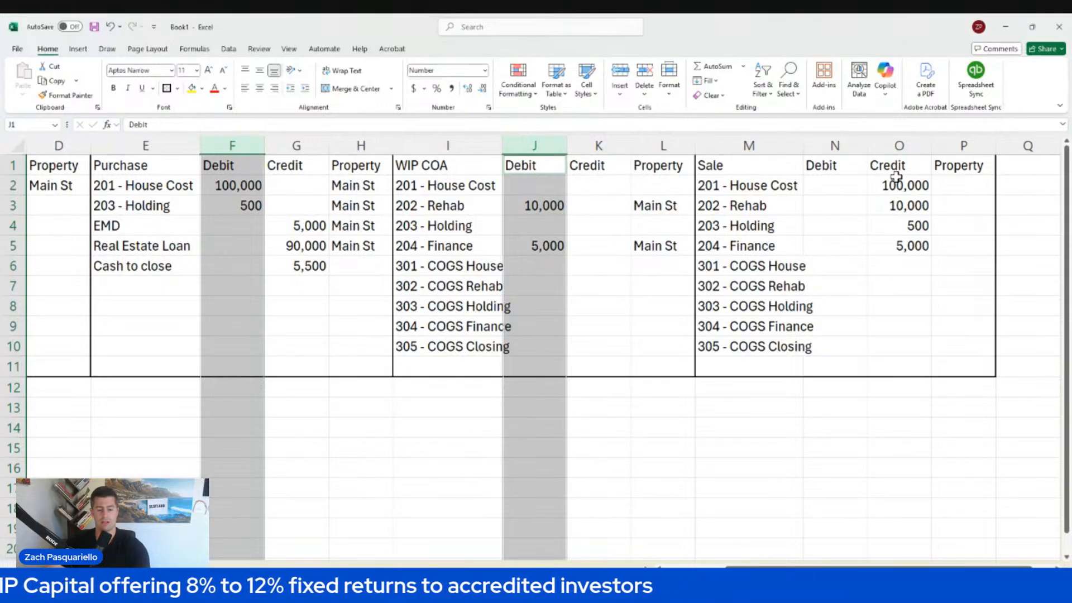
left_click(899, 146)
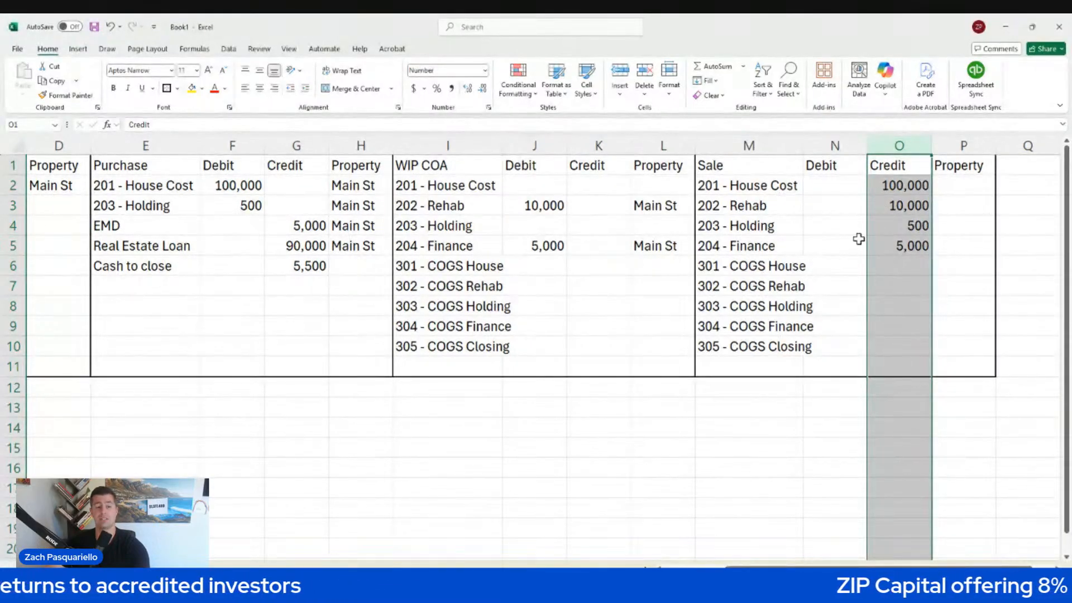
left_click(848, 266)
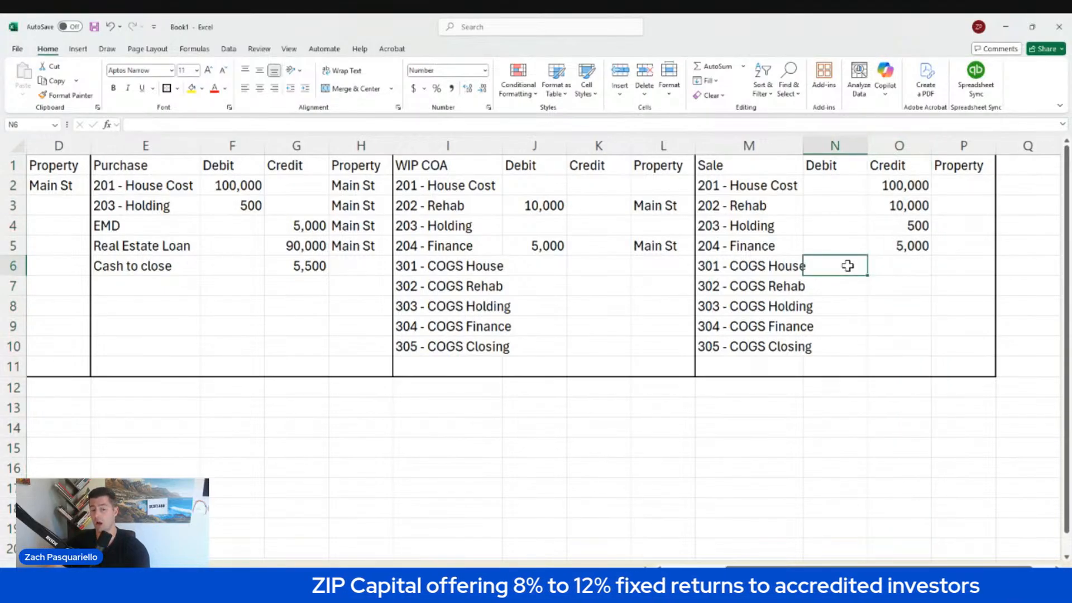
Copy the Sale credits in O2:O5 to the Debit cells N6:N9 for accounts 301 to 304
left_click_drag(897, 186, 913, 251)
key("ctrl+c")
left_click(840, 271)
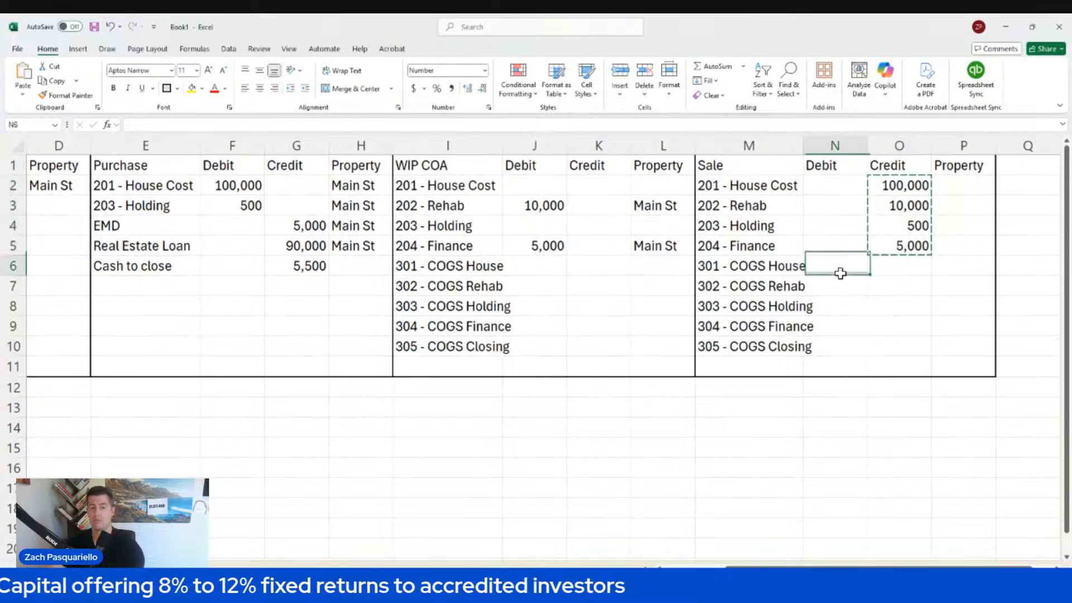
key("ctrl+v")
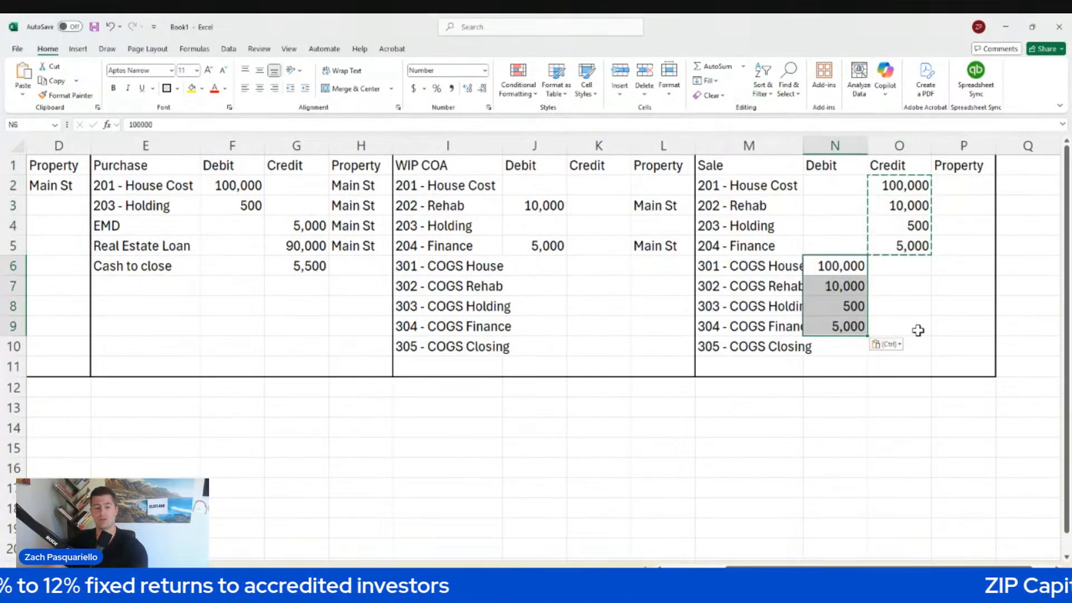
left_click(918, 330)
key("Escape")
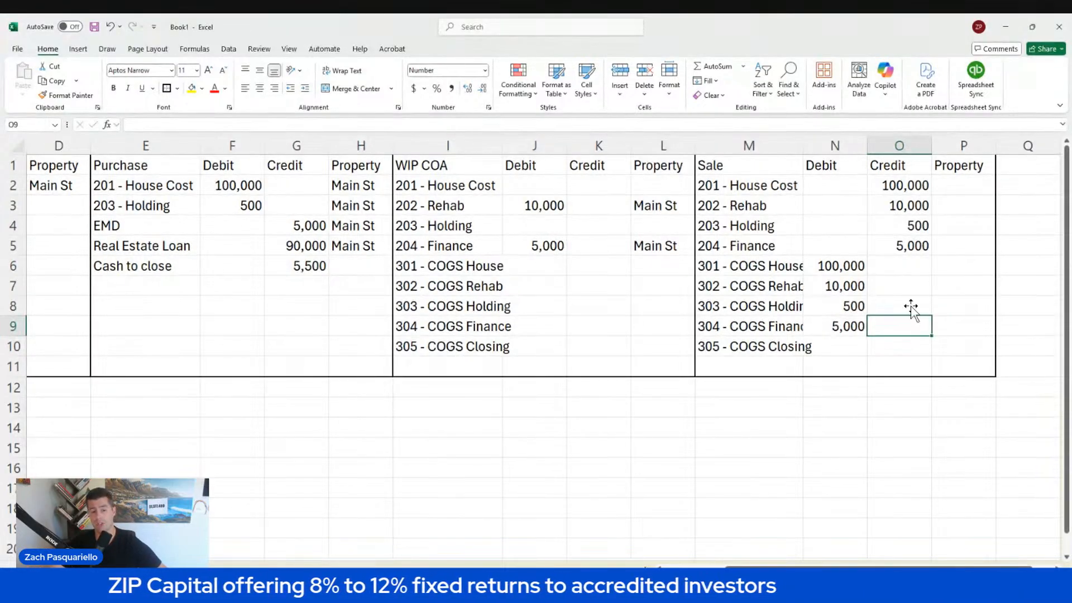
left_click_drag(834, 270, 842, 326)
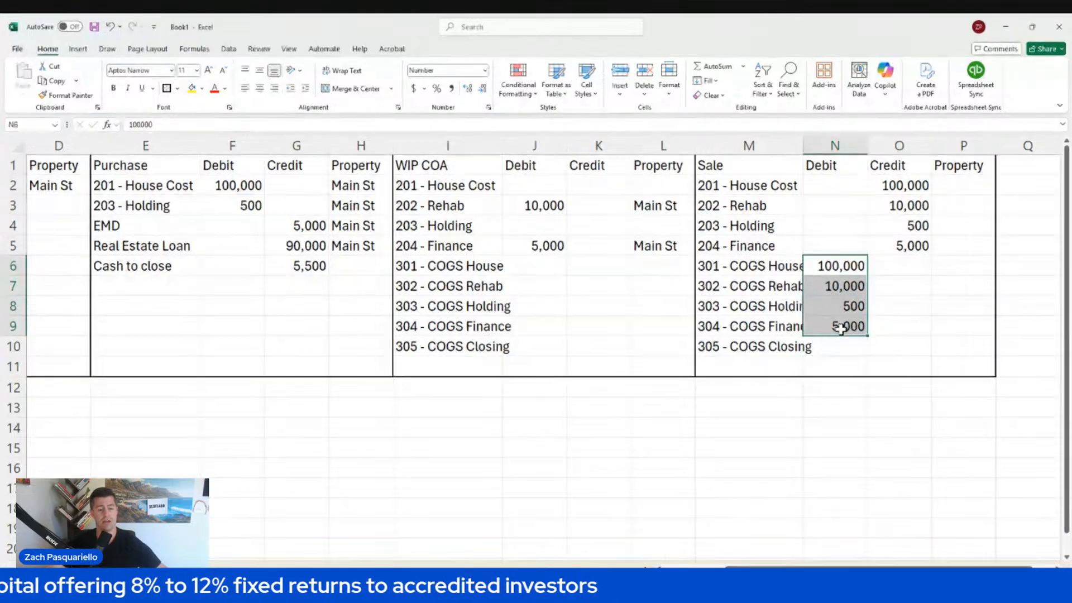
Replace the Sale account in M10 with Flipping Income and enter its credit of 150,000 in O10
left_click(754, 347)
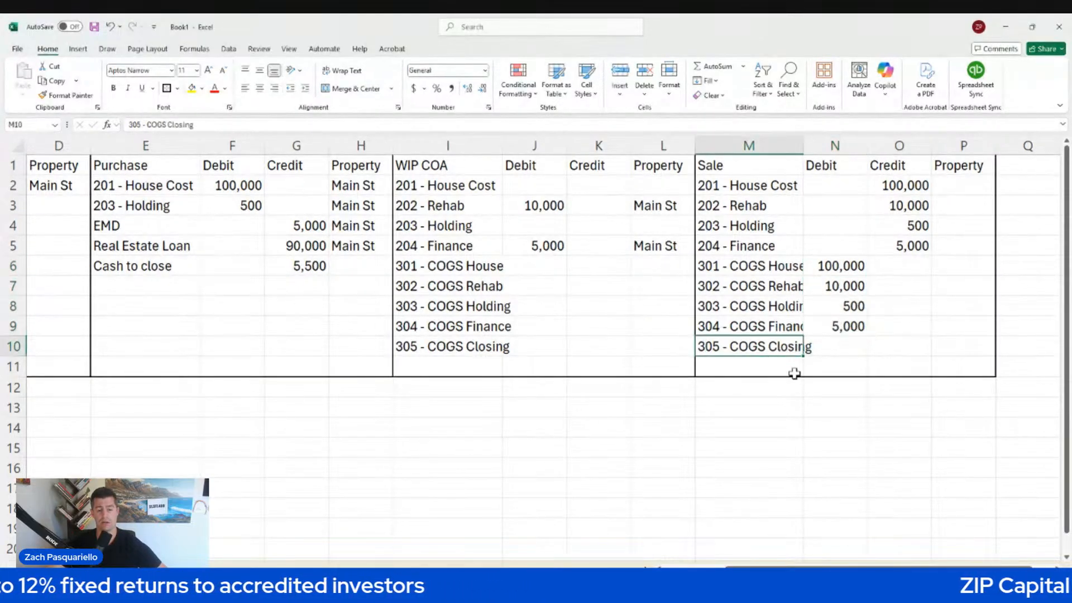
key("Delete")
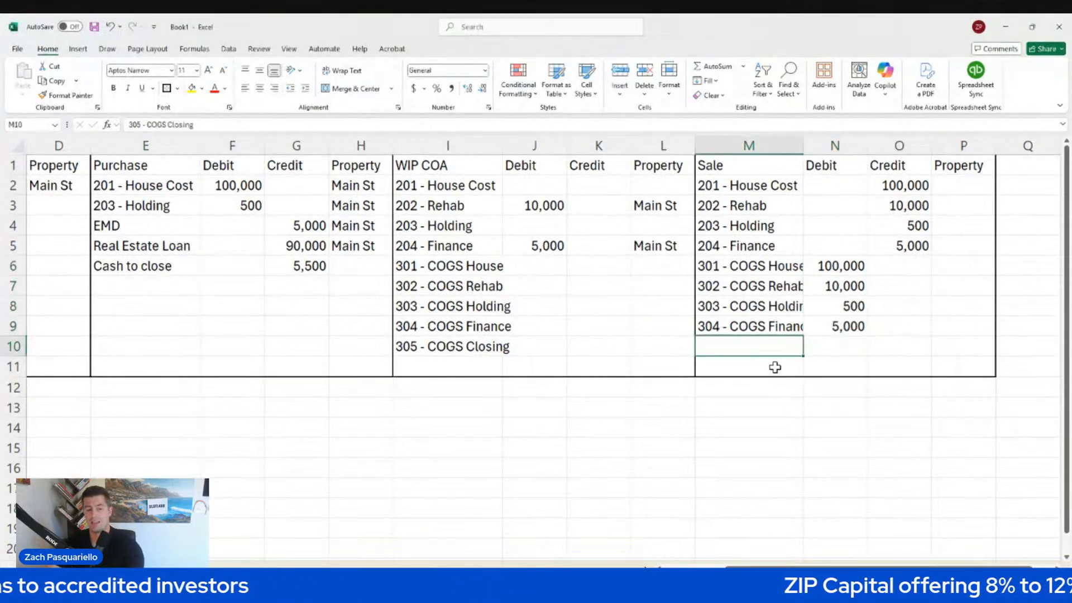
type("Fli")
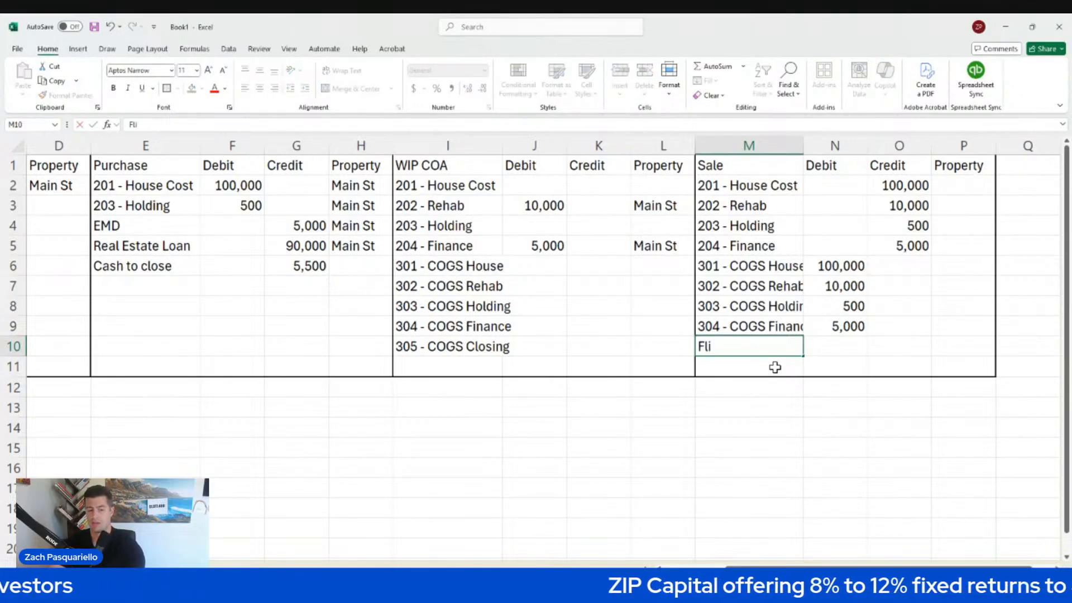
type("pping Income")
key("Tab")
key("Tab")
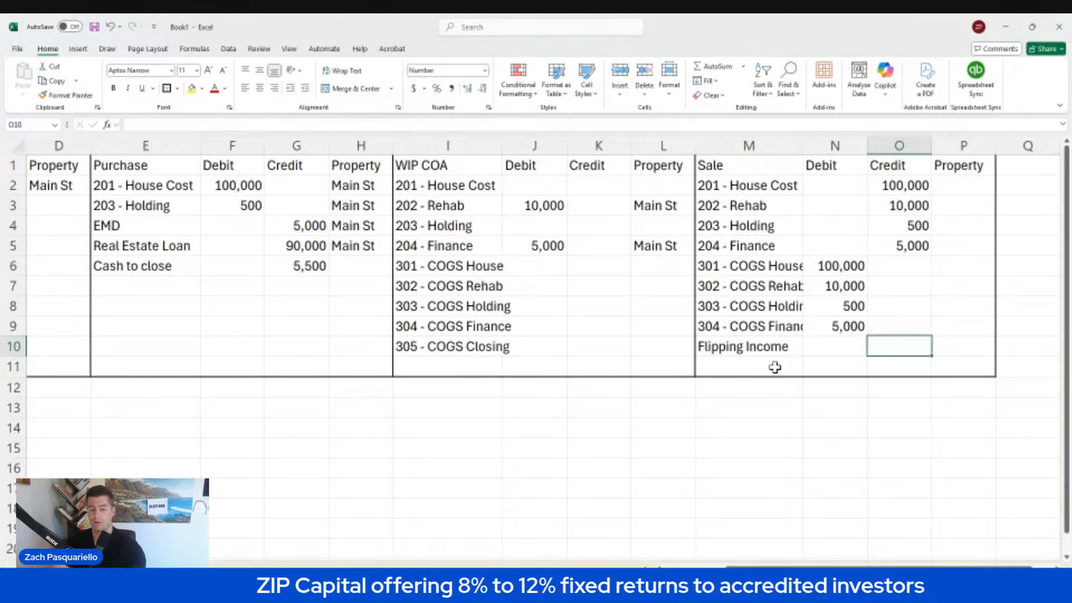
type("150")
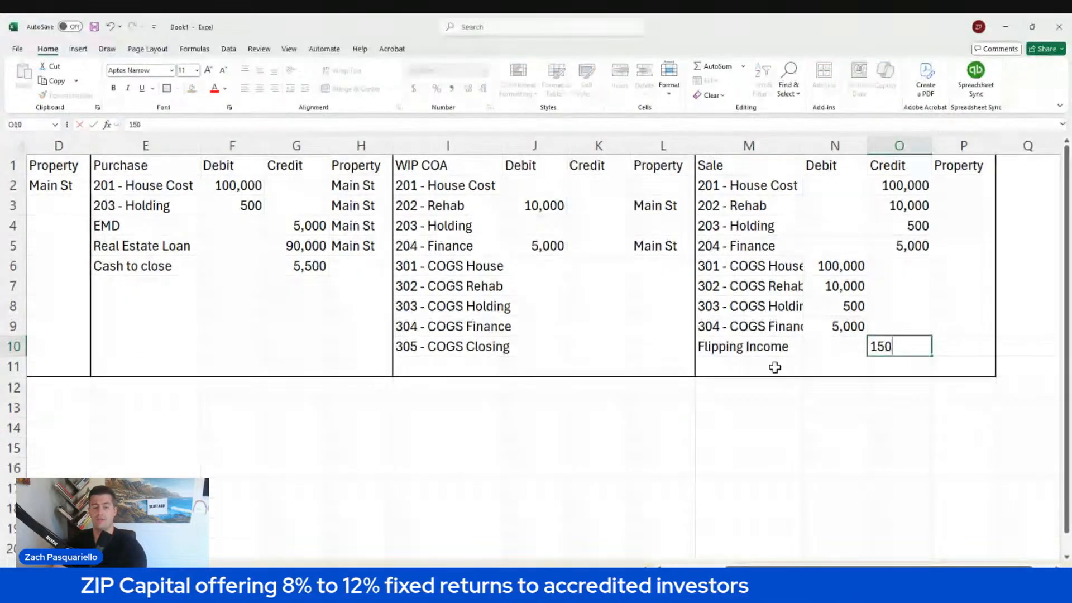
type(",000")
key("Tab")
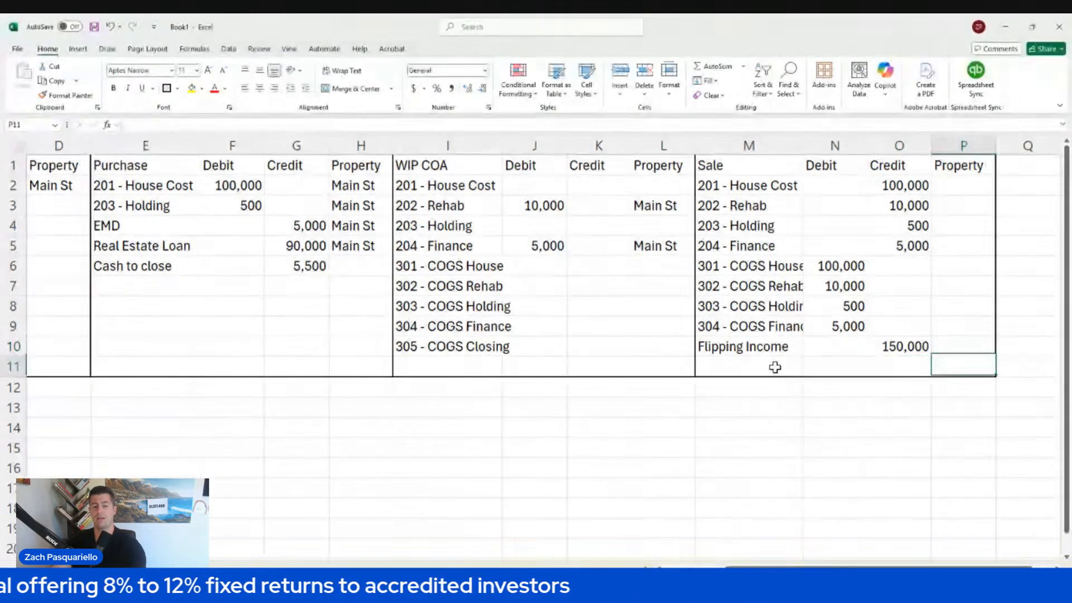
key("Down")
Copy the Sale account 303 - COGS Holding to M11 and enter a credit of 200 in O11
left_click(775, 367)
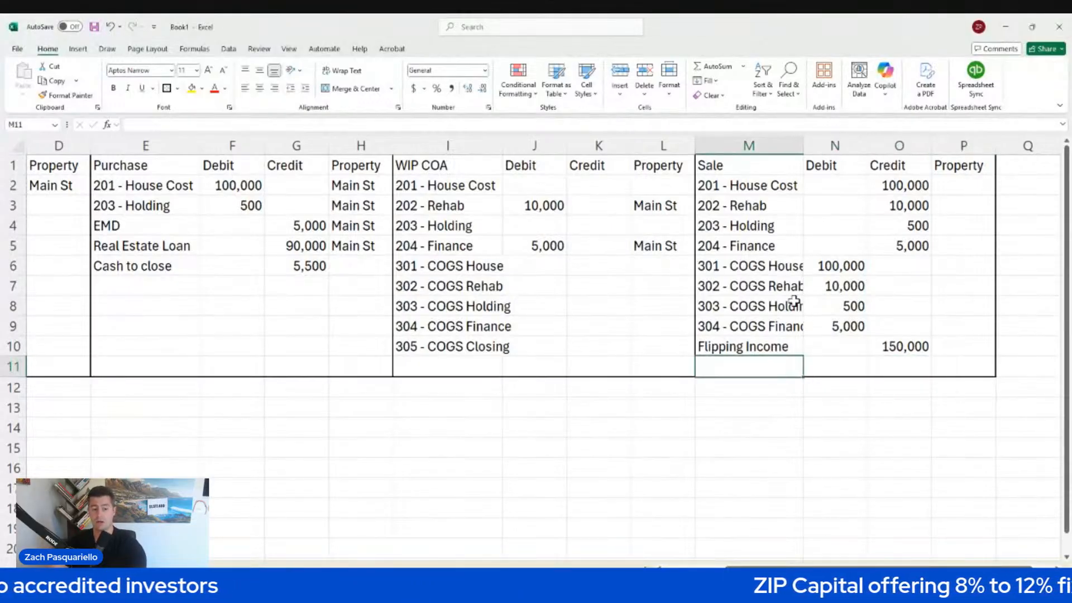
left_click(772, 307)
key("ctrl+c")
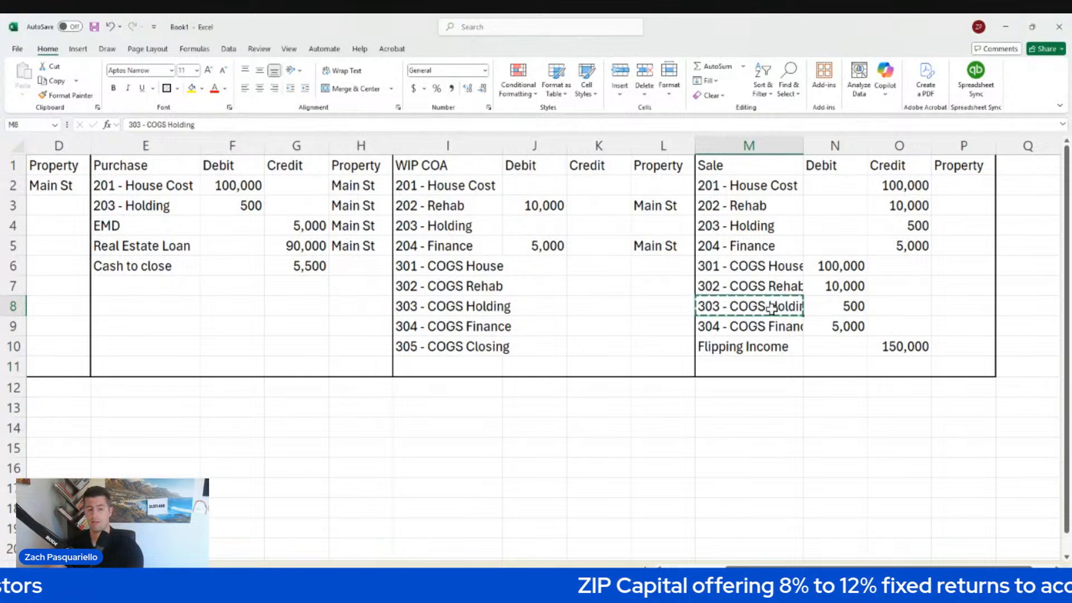
key("Down")
key("Down")
key("Down")
key("ctrl+v")
key("Tab")
key("Tab")
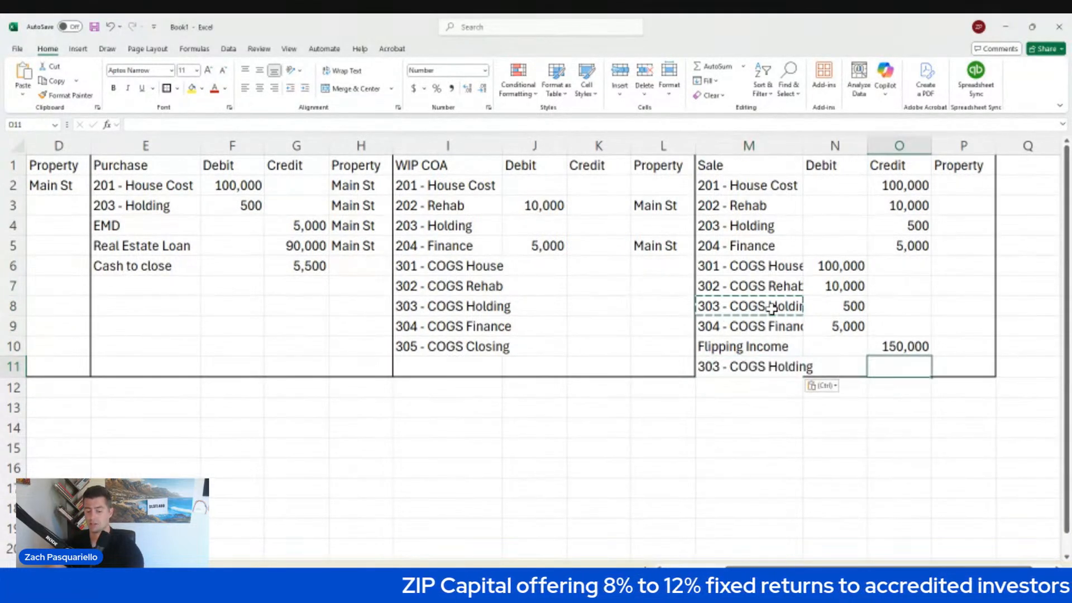
type("200")
key("Tab")
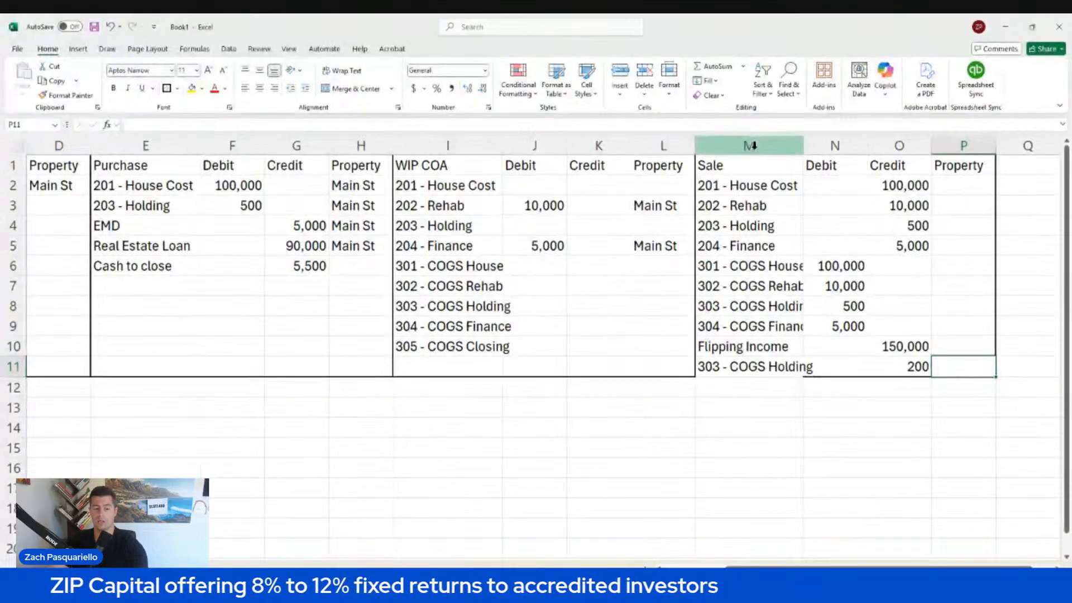
Copy the Sale account 304 - COGS Finance from M9 to M12
left_click(750, 387)
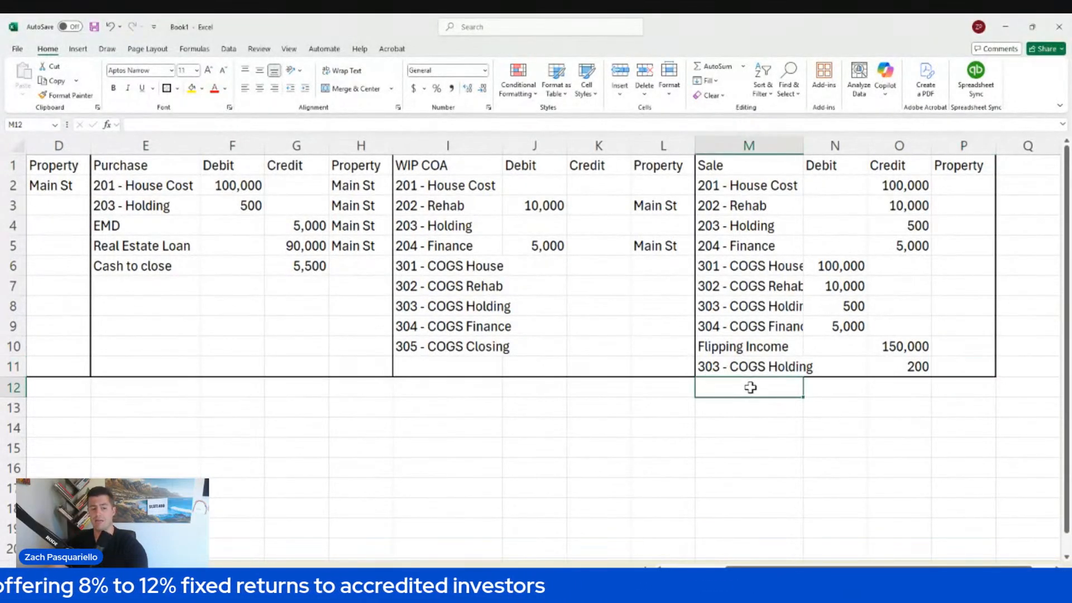
left_click(761, 325)
key("ctrl+c")
key("Down")
key("Down")
key("Down")
key("ctrl+v")
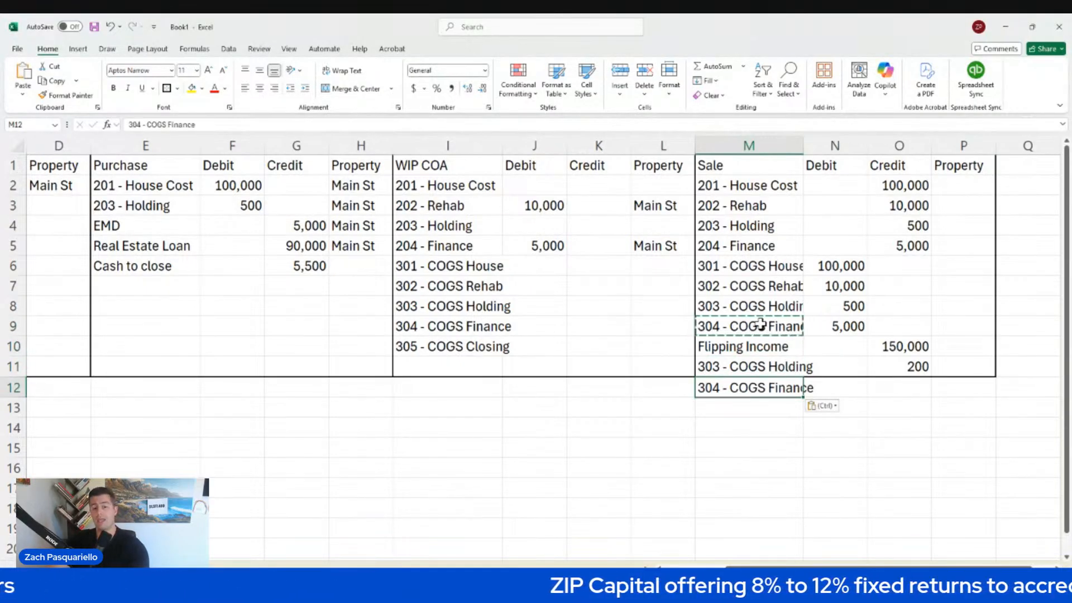
Enter a debit of 150 in N12 for the added 304 - COGS Finance line
key("Right")
key("Right")
key("Up")
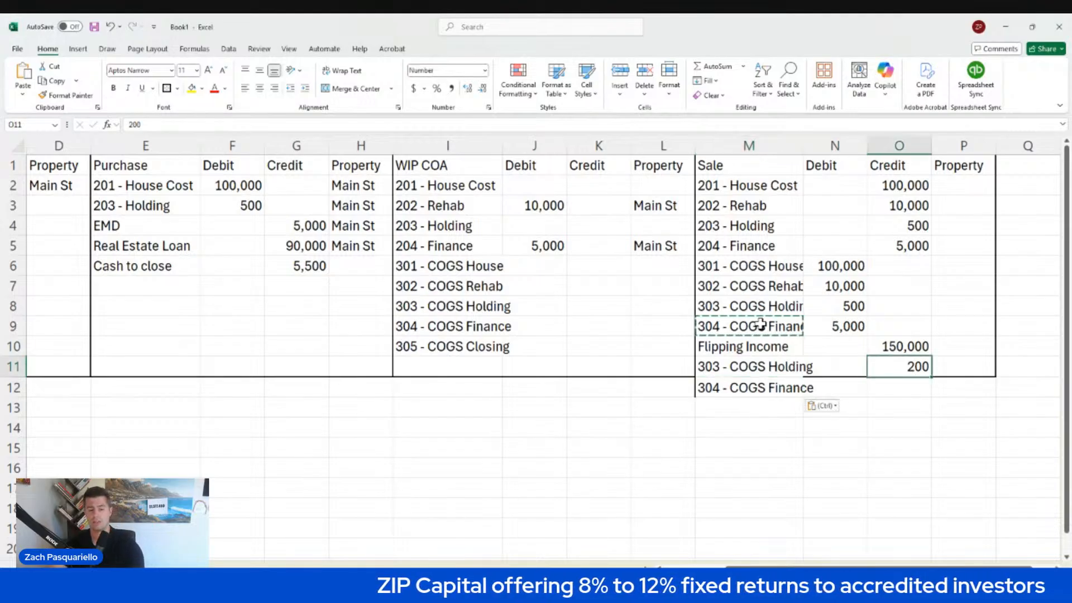
key("ctrl+c")
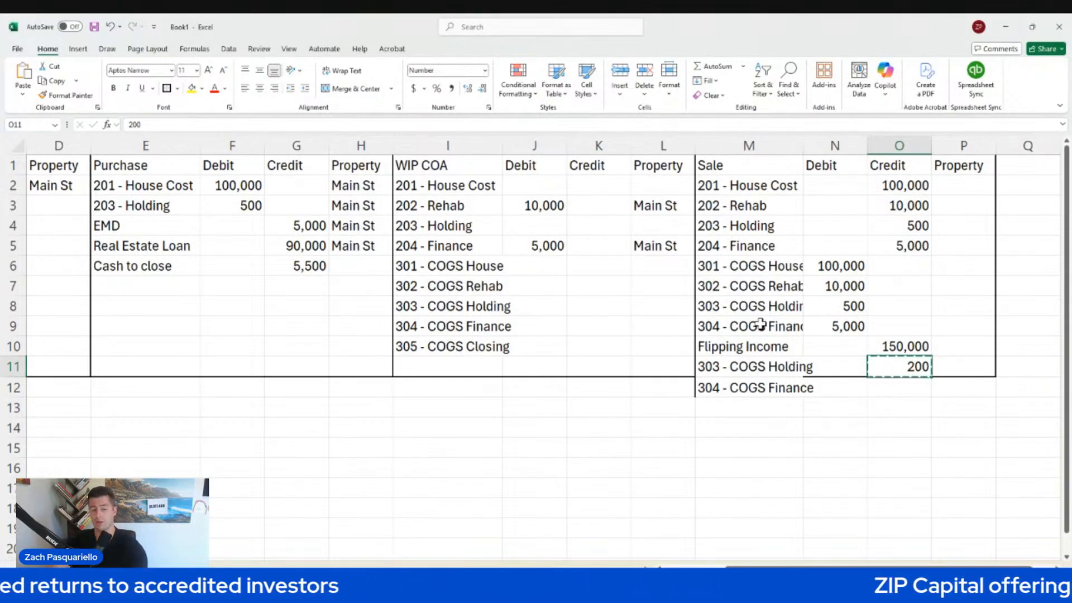
key("Down")
key("Left")
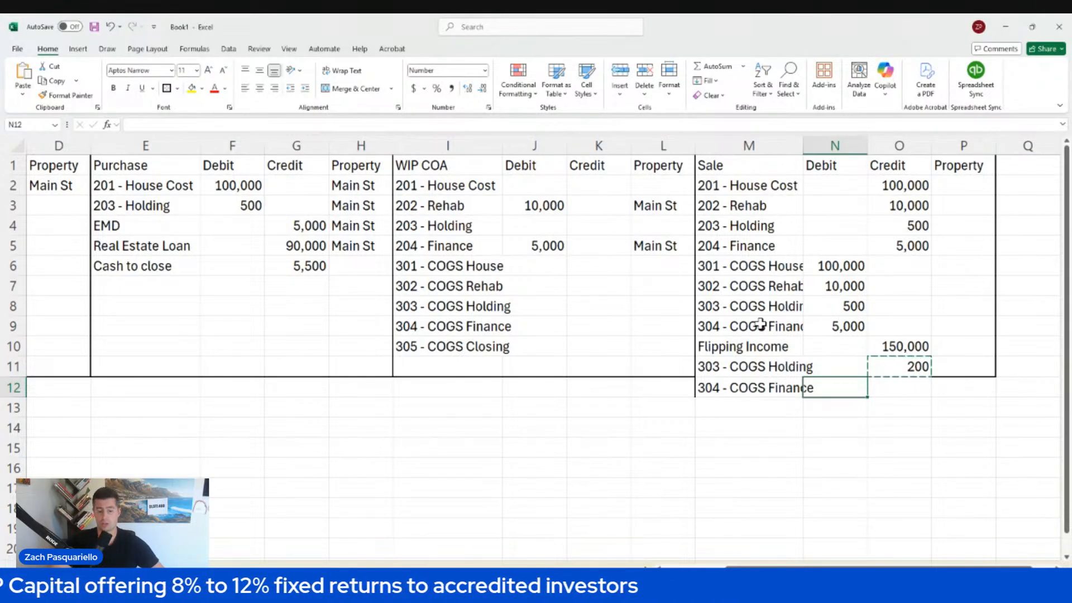
type("150")
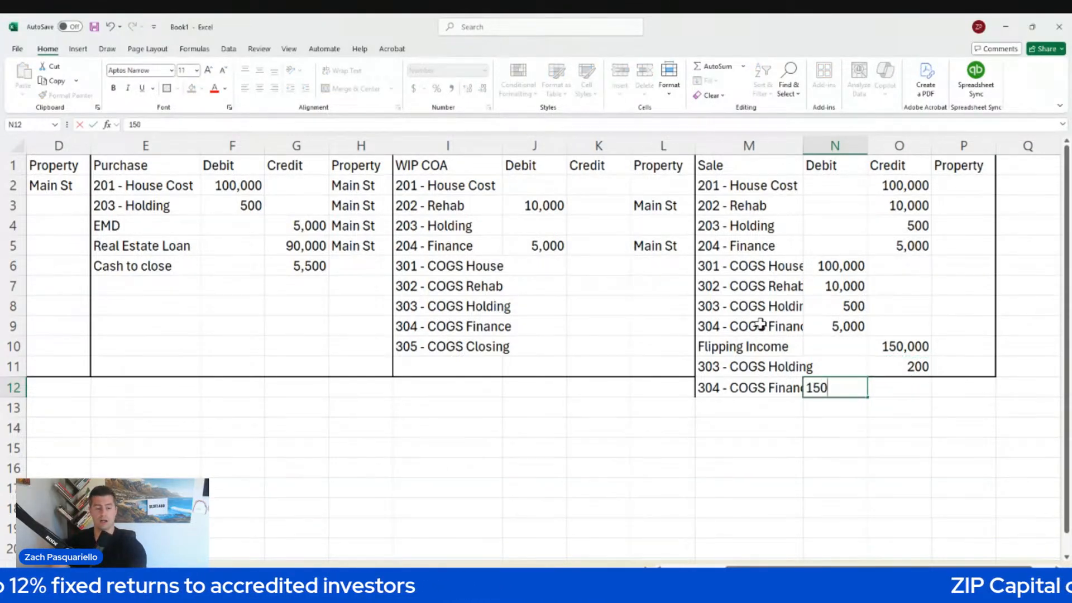
key("Return")
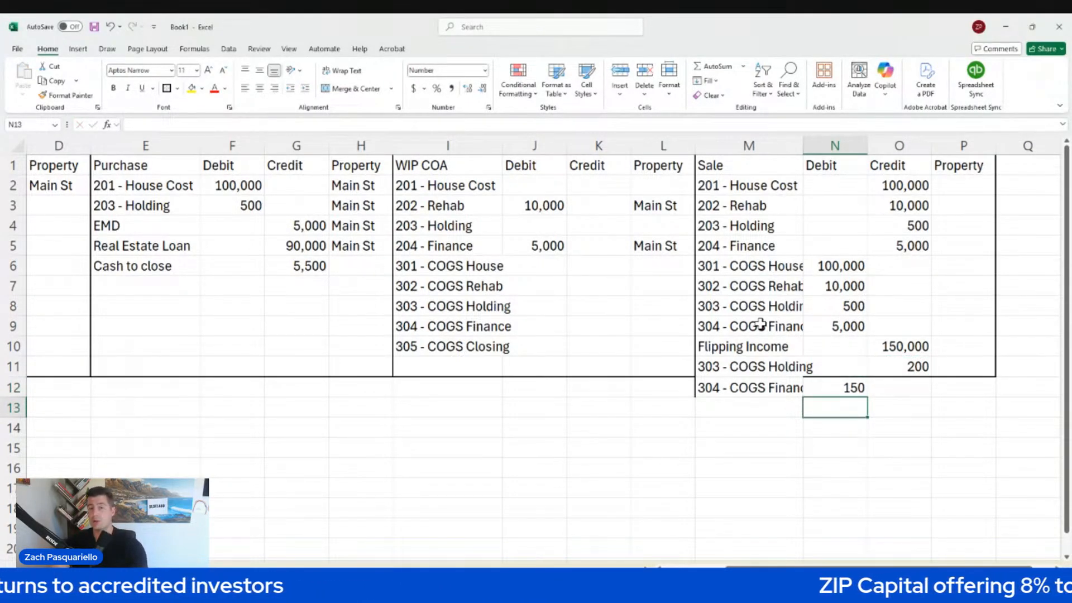
key("Up")
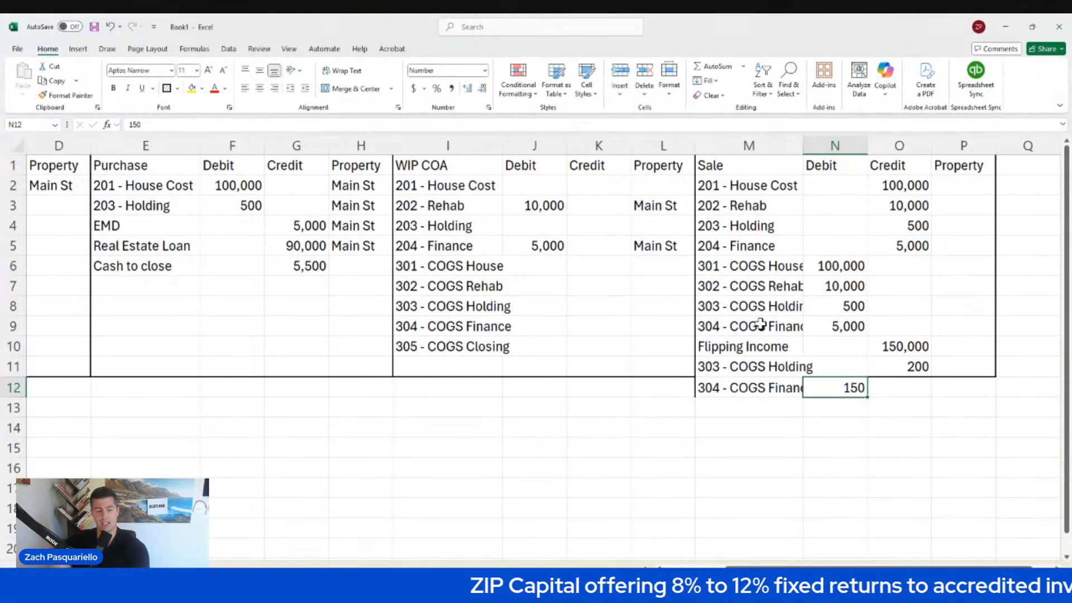
Add the account 305 - COGS Closing in M13 with a debit of 10000 in N13
key("Down")
key("Left")
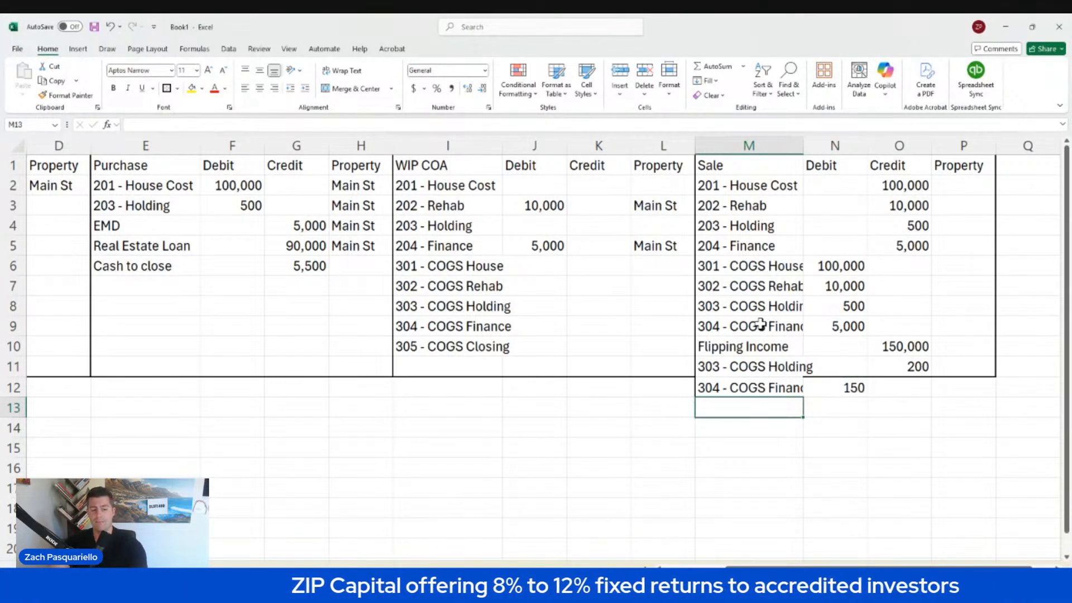
type("305")
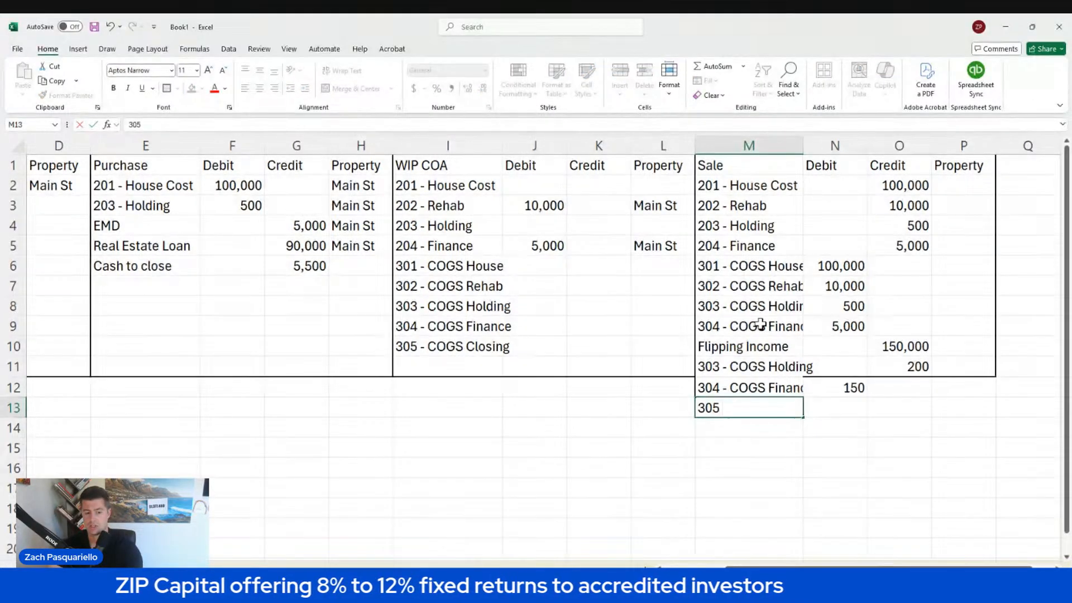
type(" - COGS")
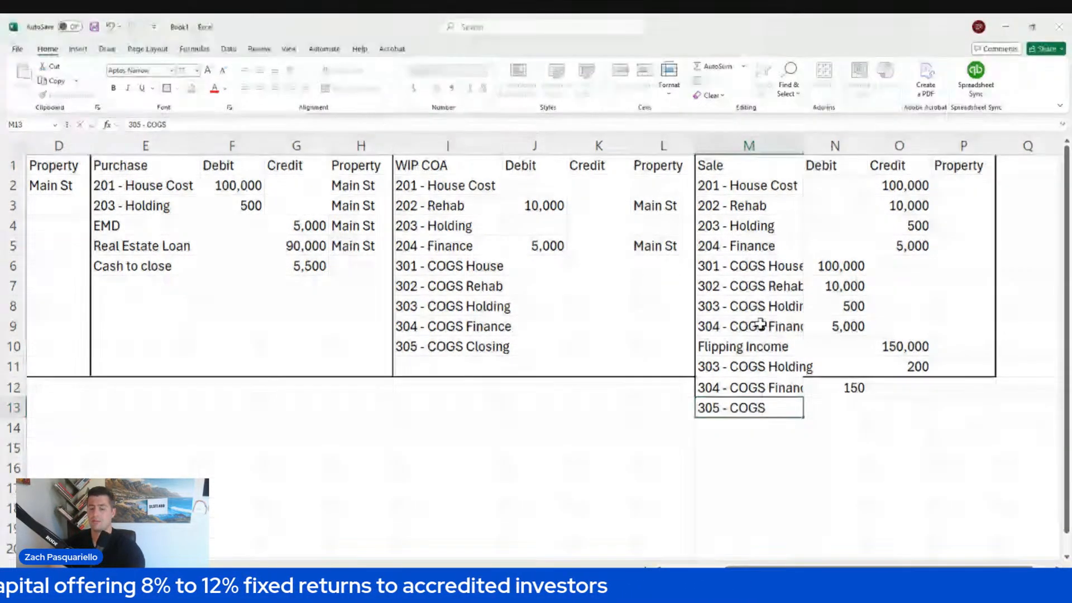
type(" Closing")
key("Tab")
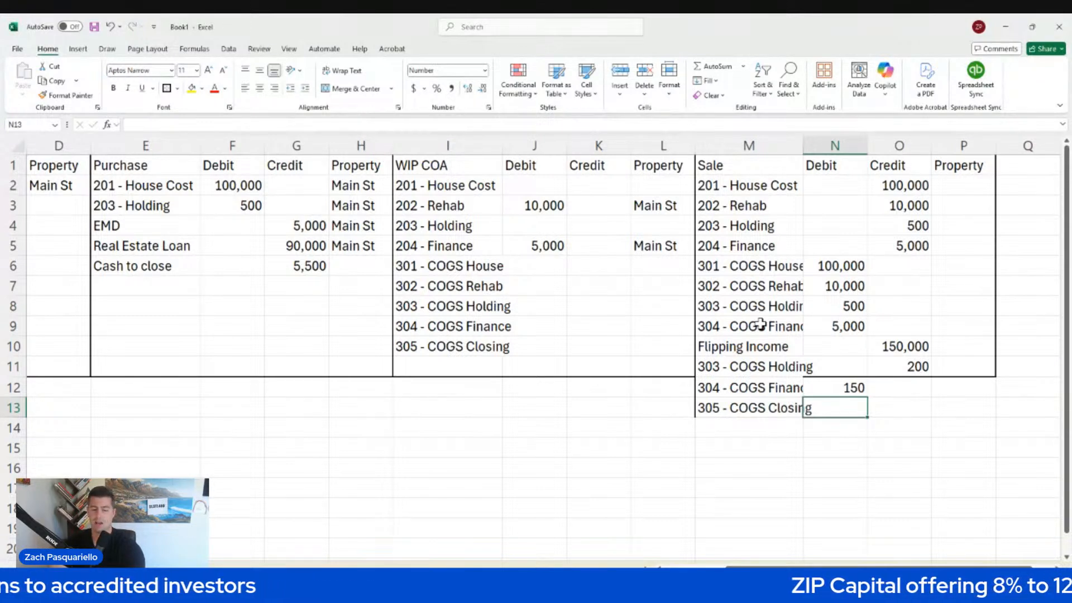
type("10000")
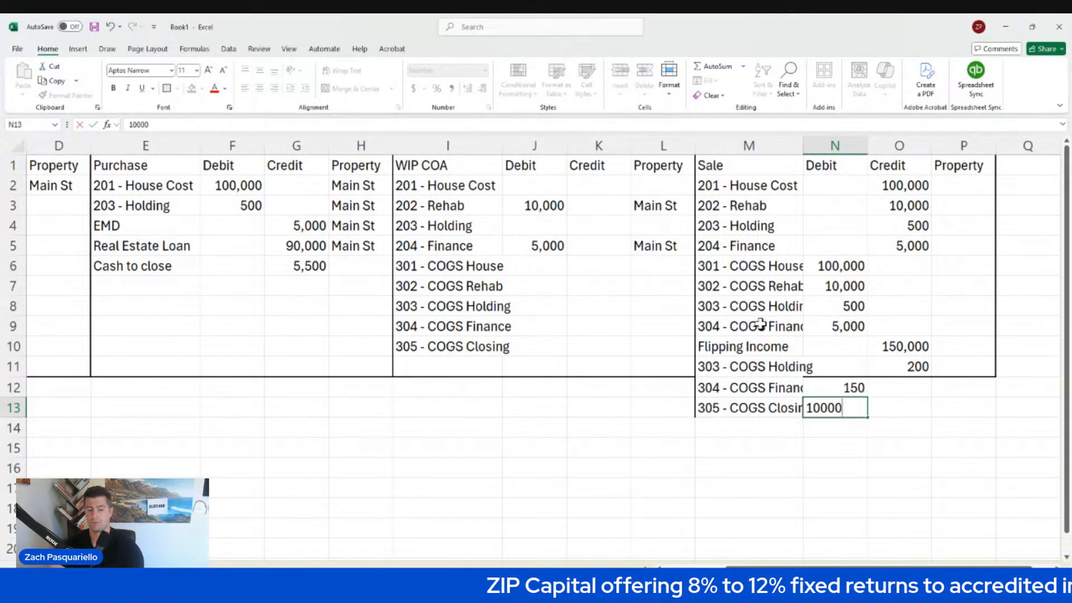
key("Tab")
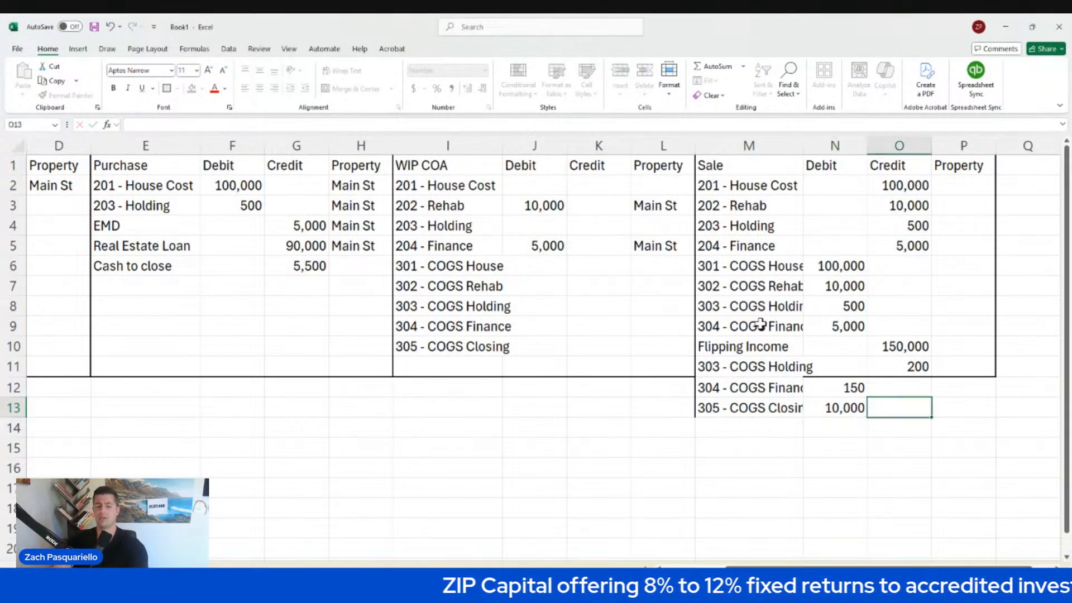
Copy the Real Estate Loan account from the Purchase section in E5 to M14 in the Sale section
key("Left")
key("Left")
key("Down")
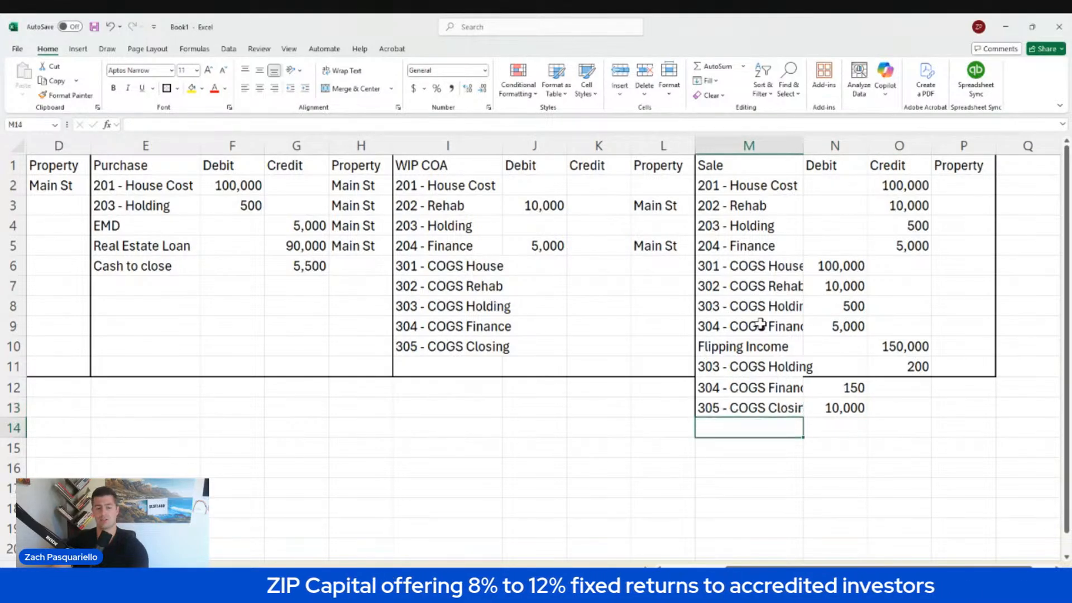
key("Right")
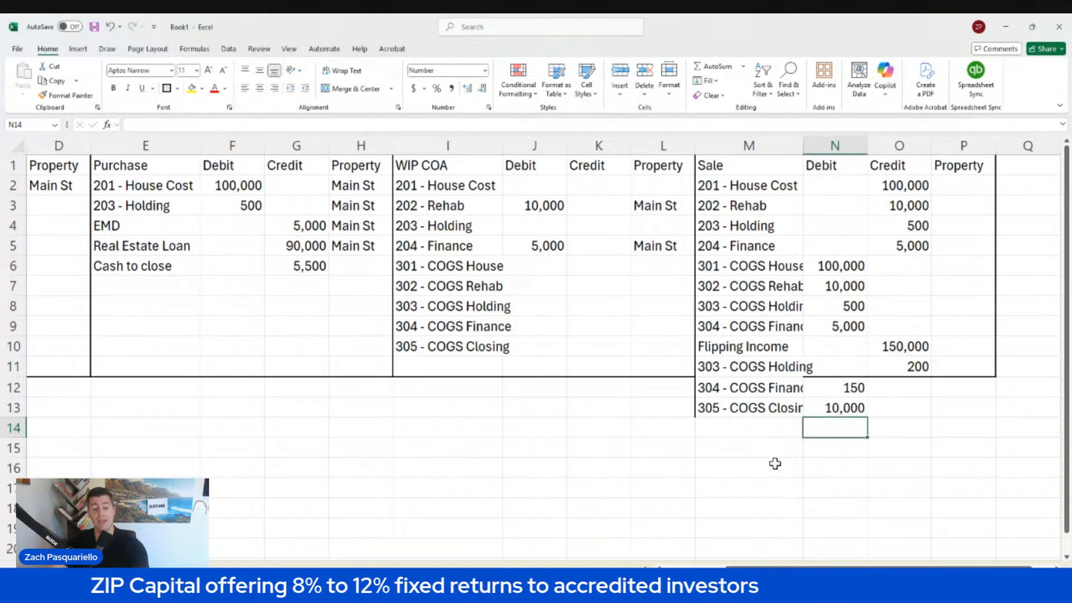
left_click(754, 425)
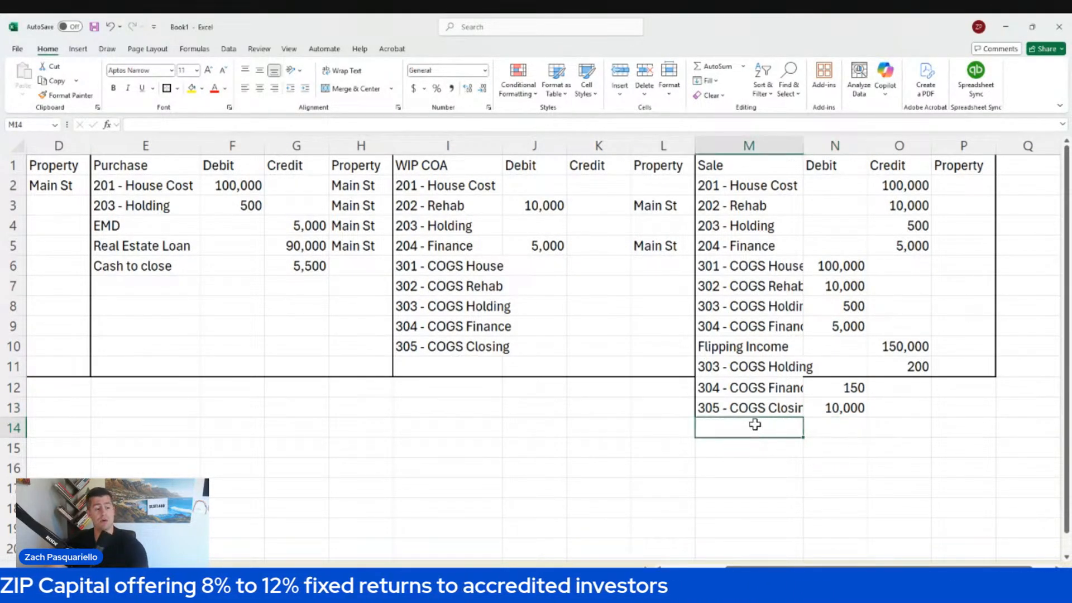
left_click(144, 246)
key("ctrl+c")
left_click(757, 423)
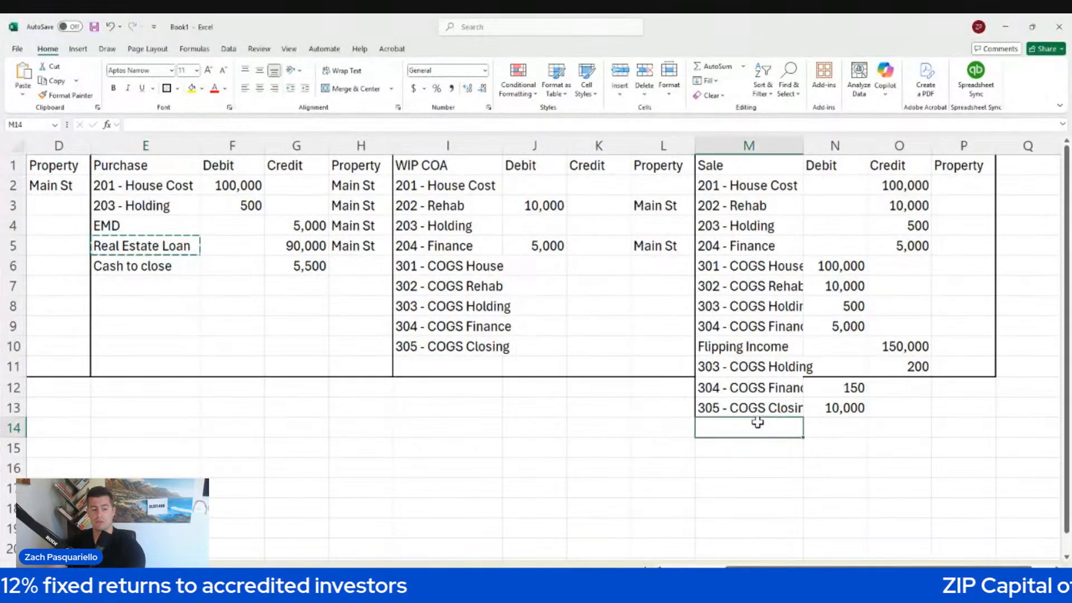
key("ctrl+v")
Enter a debit of 90,000 for the Sale's Real Estate Loan in N14 and select M14:N14
left_click(829, 423)
type("90,")
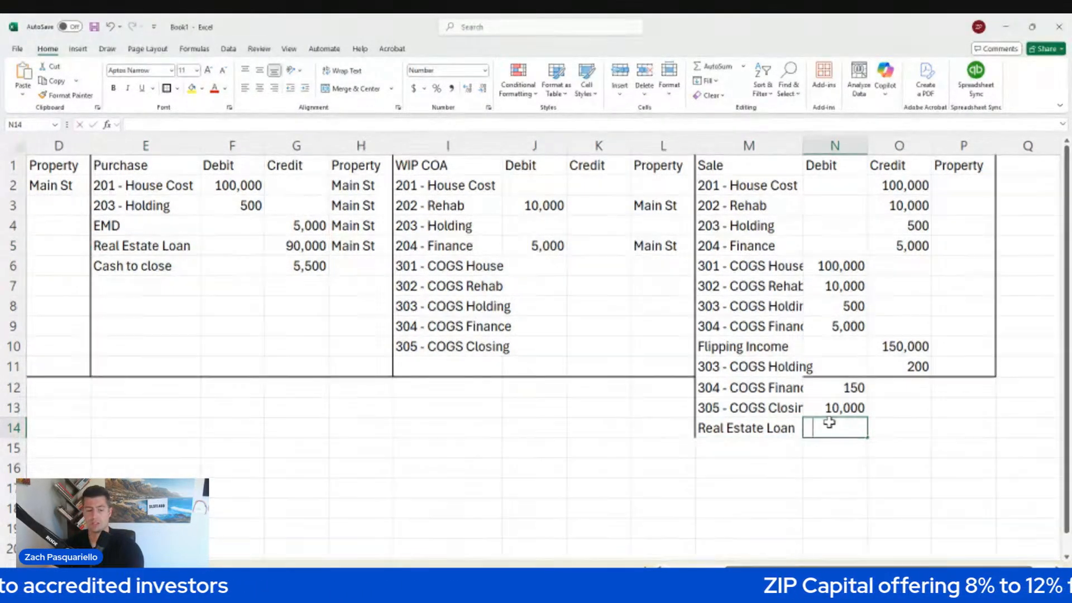
type("000")
key("Tab")
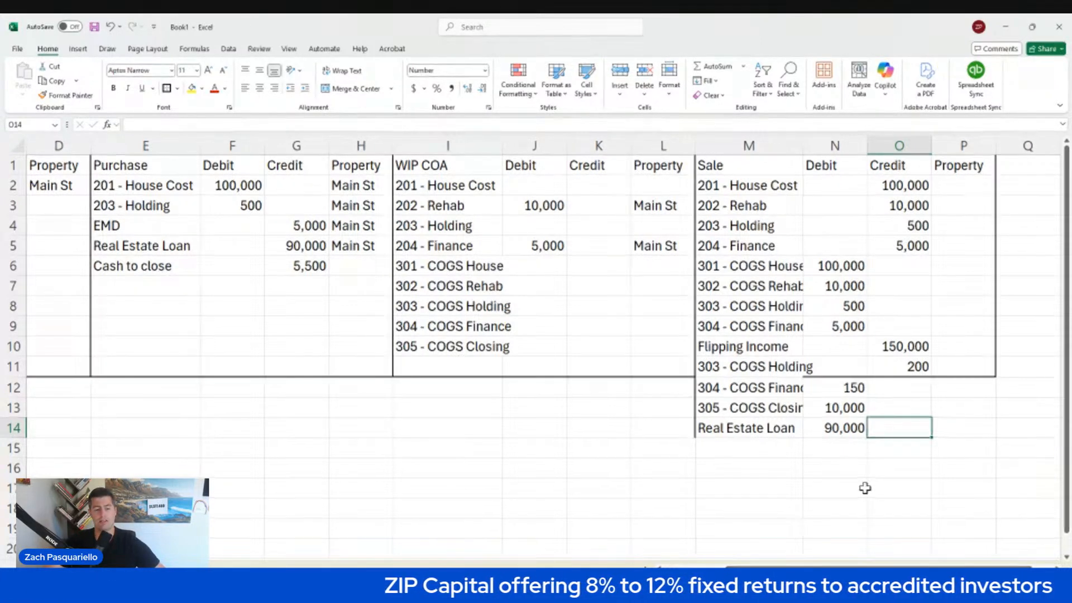
left_click(833, 427)
left_click_drag(834, 427, 756, 433)
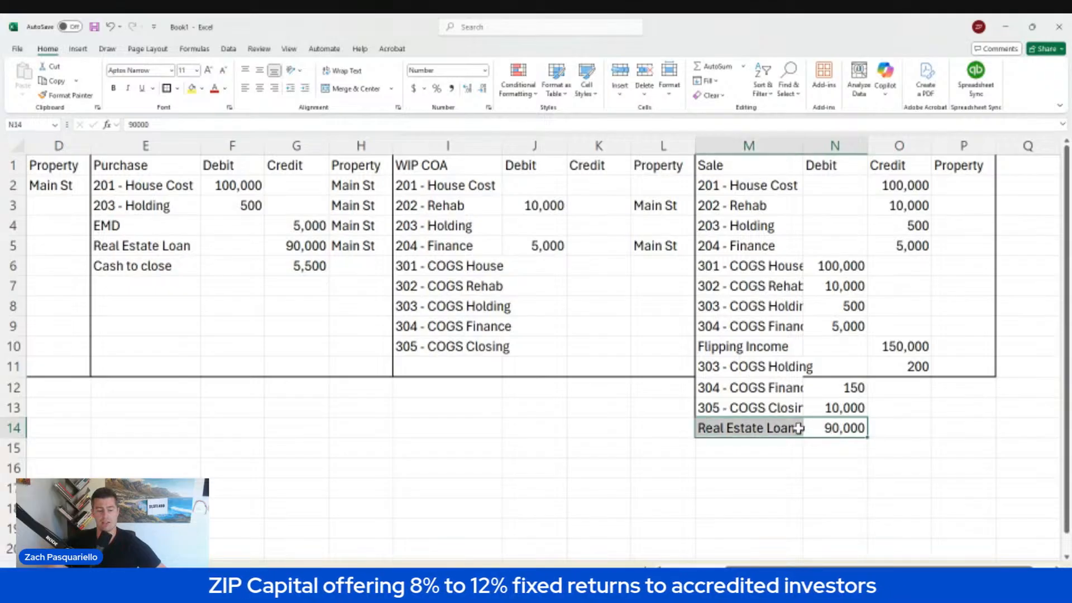
Add the account Cash to Selller in M15 below the Sale section's Real Estate Loan line
left_click(756, 447)
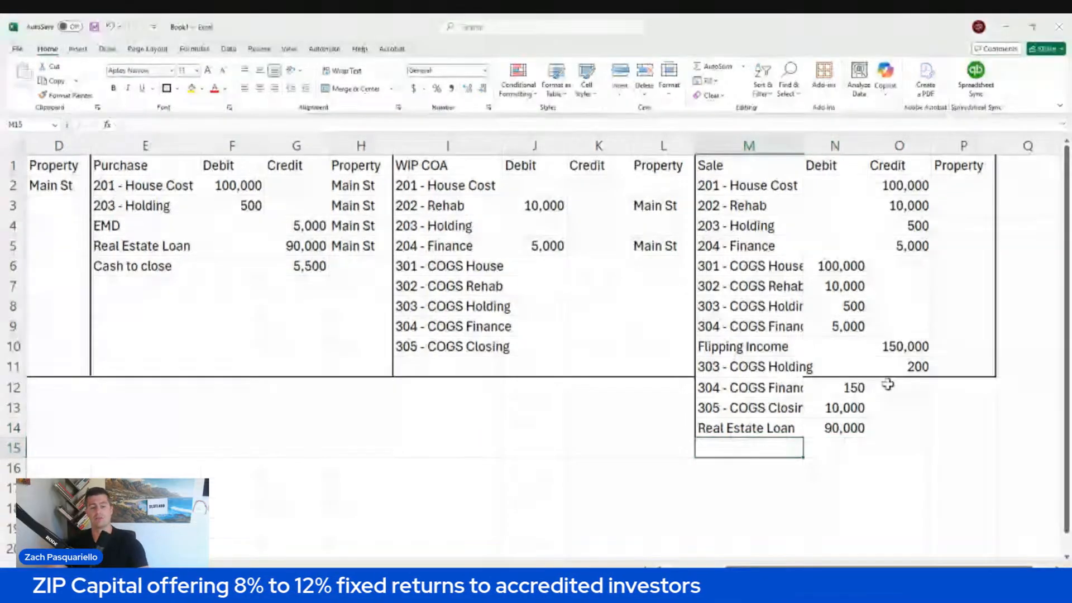
left_click(911, 346)
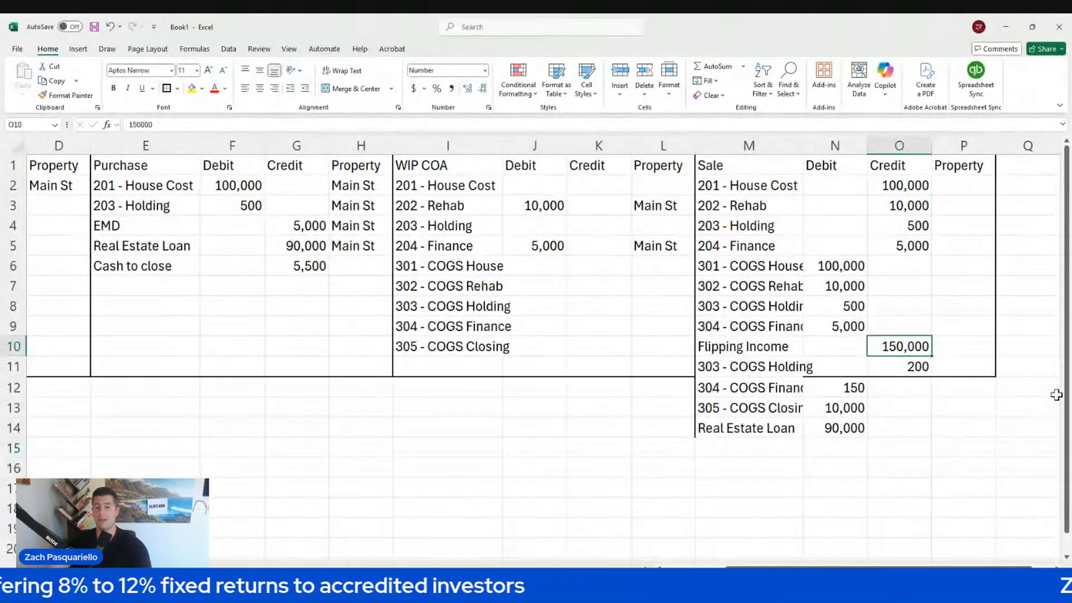
key("Down")
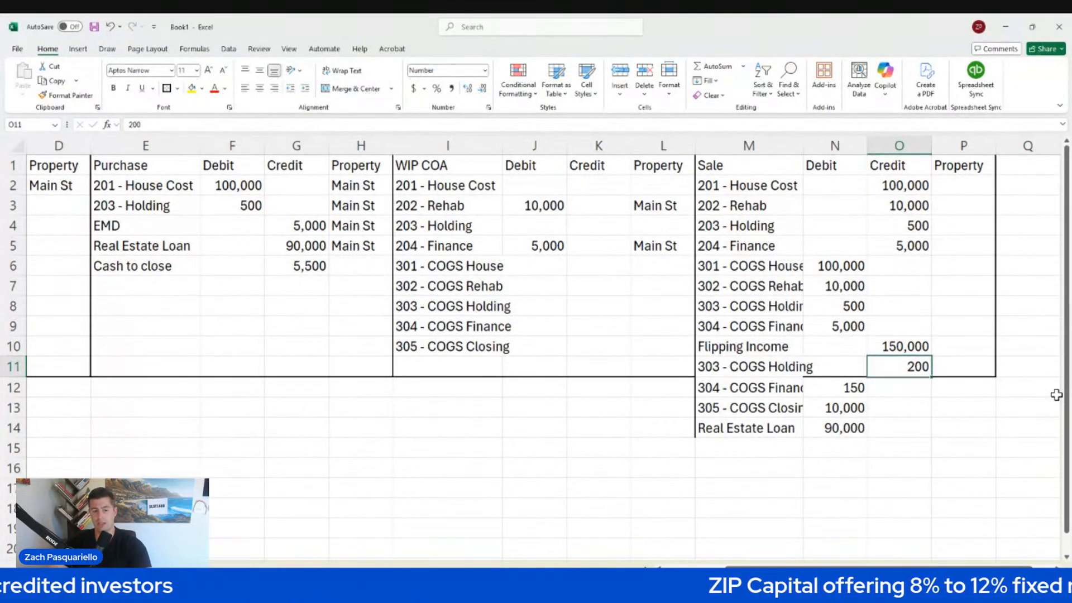
key("Down")
key("Left")
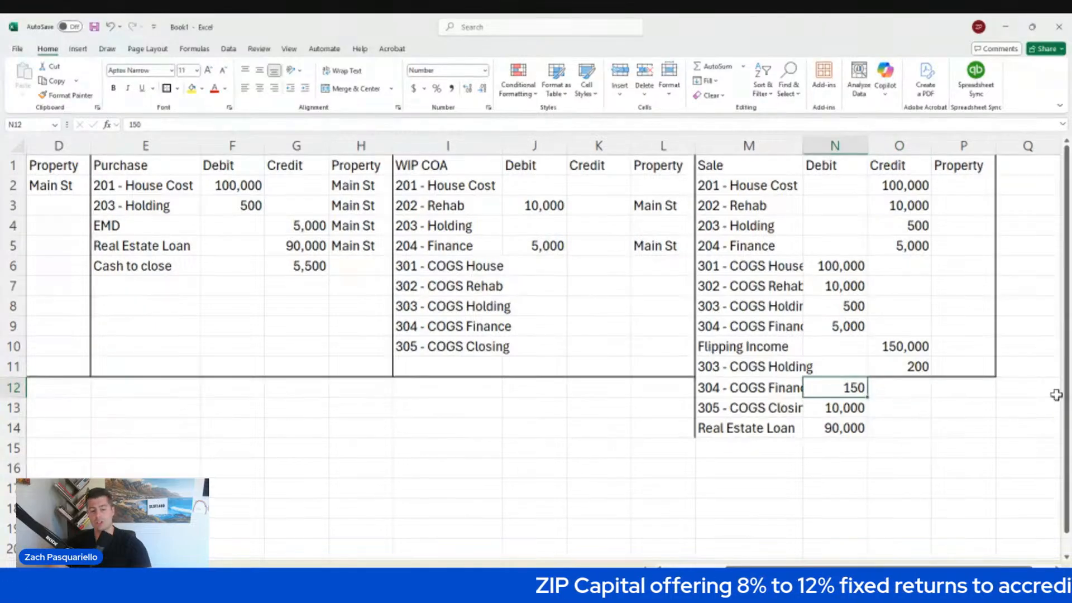
key("Down")
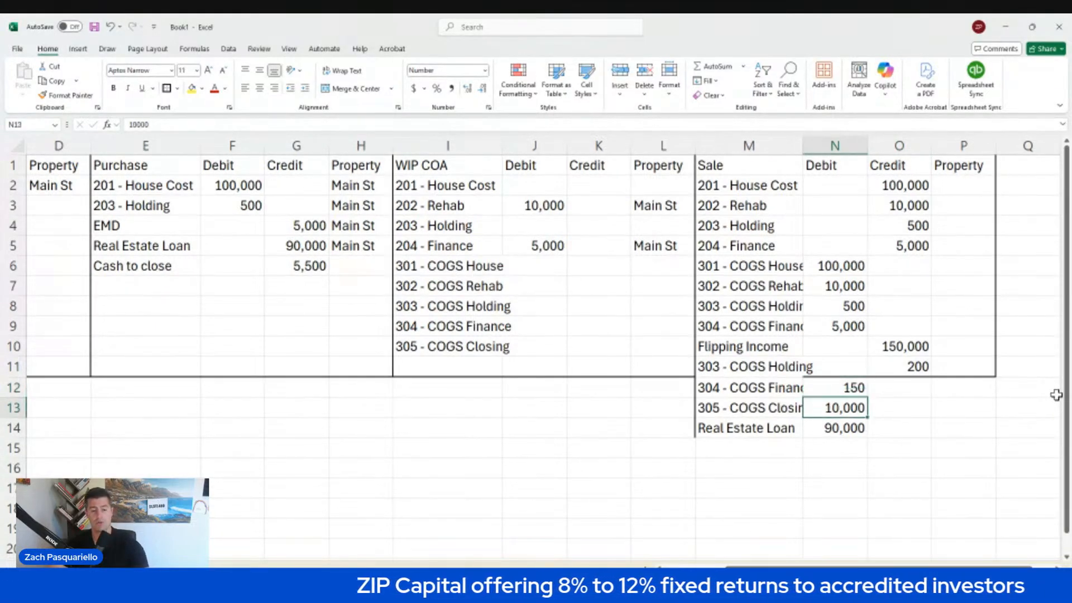
key("Down")
key("Down")
key("Left")
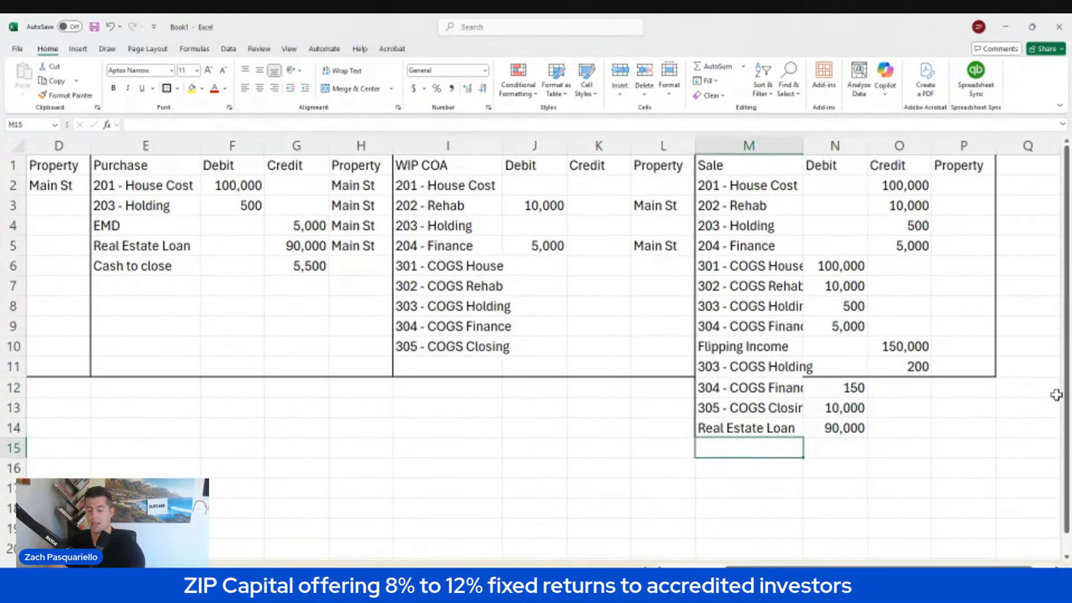
type("Cash to B")
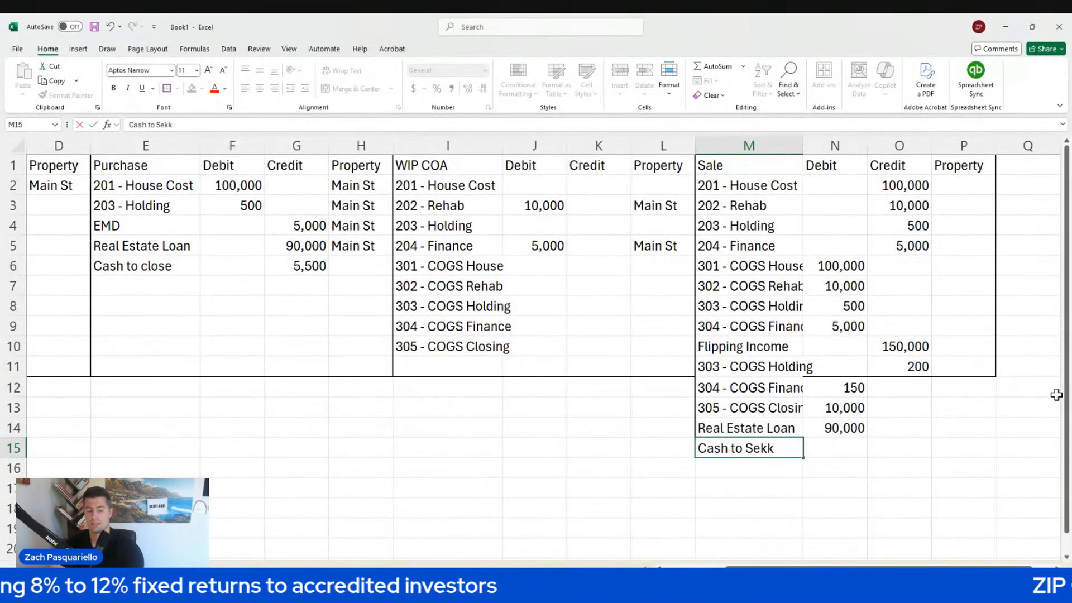
type("elller")
key("Tab")
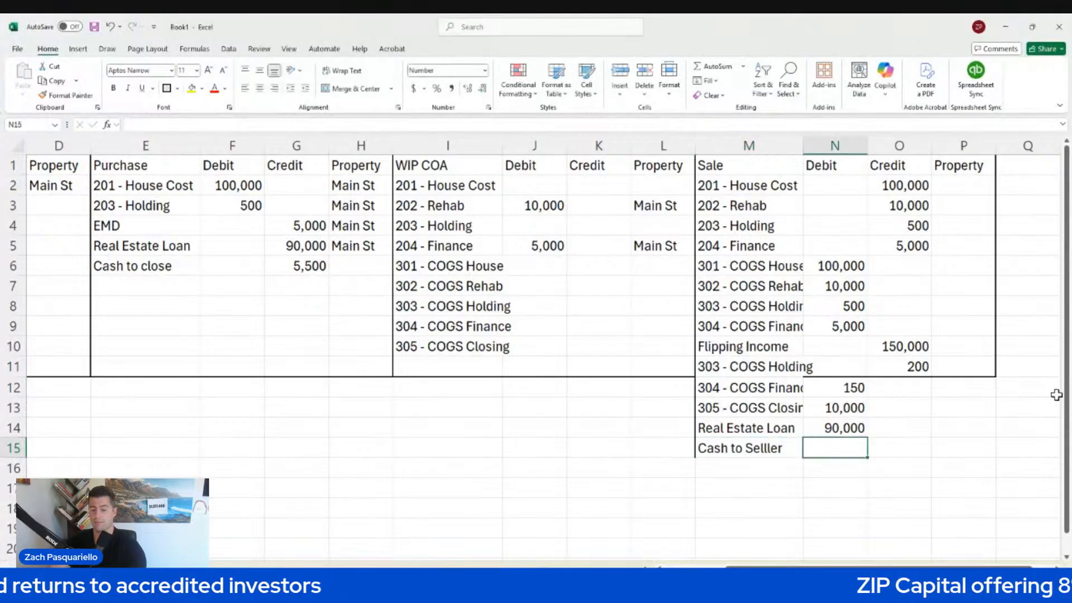
Calculate the Cash to Selller debit in N15 with the formula =O10+O11-N12-N13-N14 and check the amounts it covers
type("=")
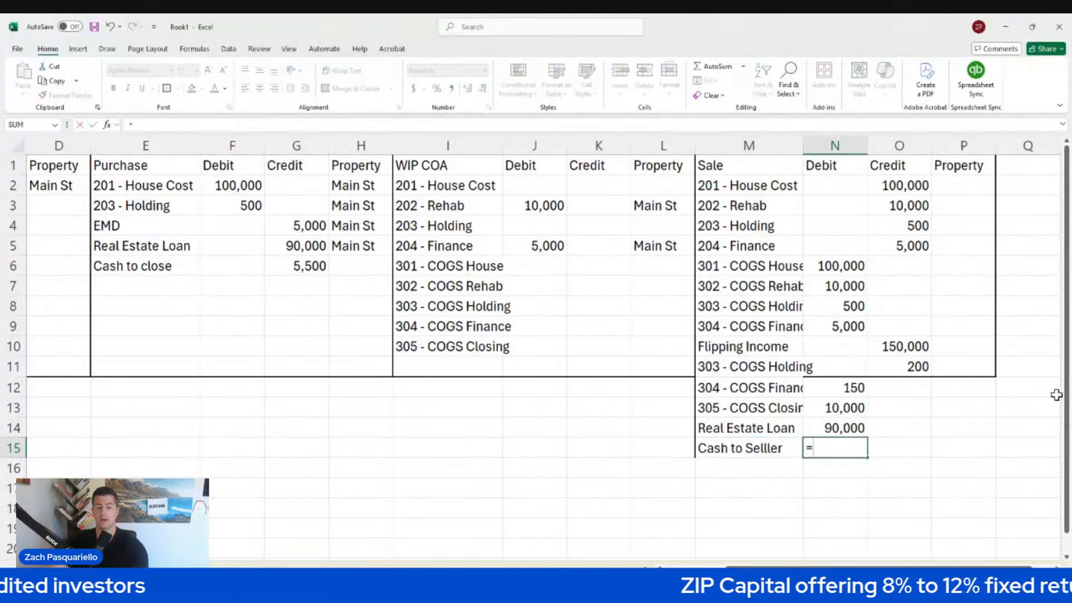
left_click(888, 343)
type("+")
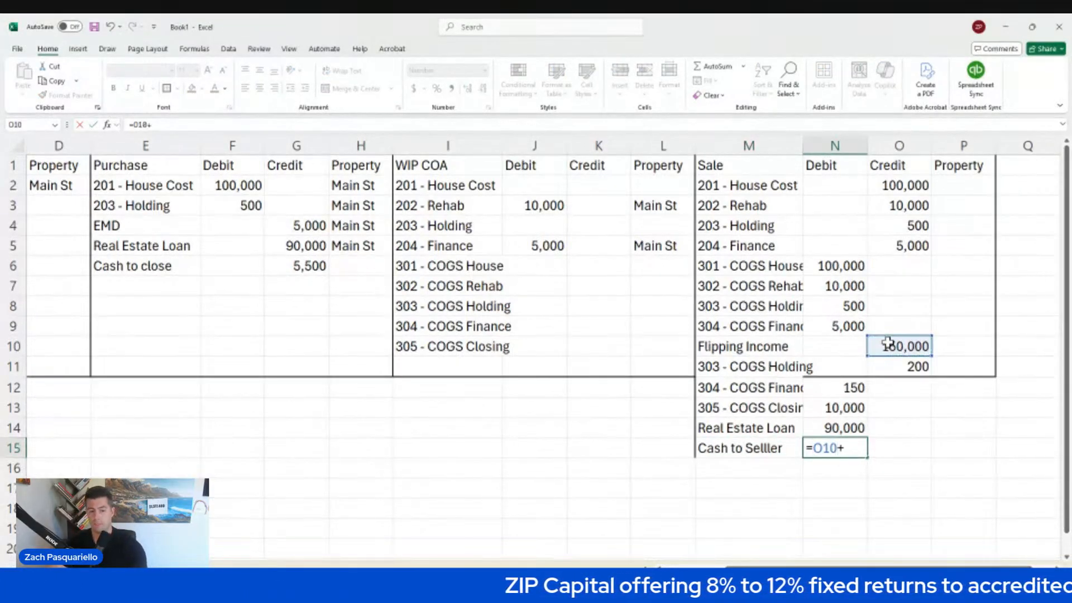
left_click(906, 362)
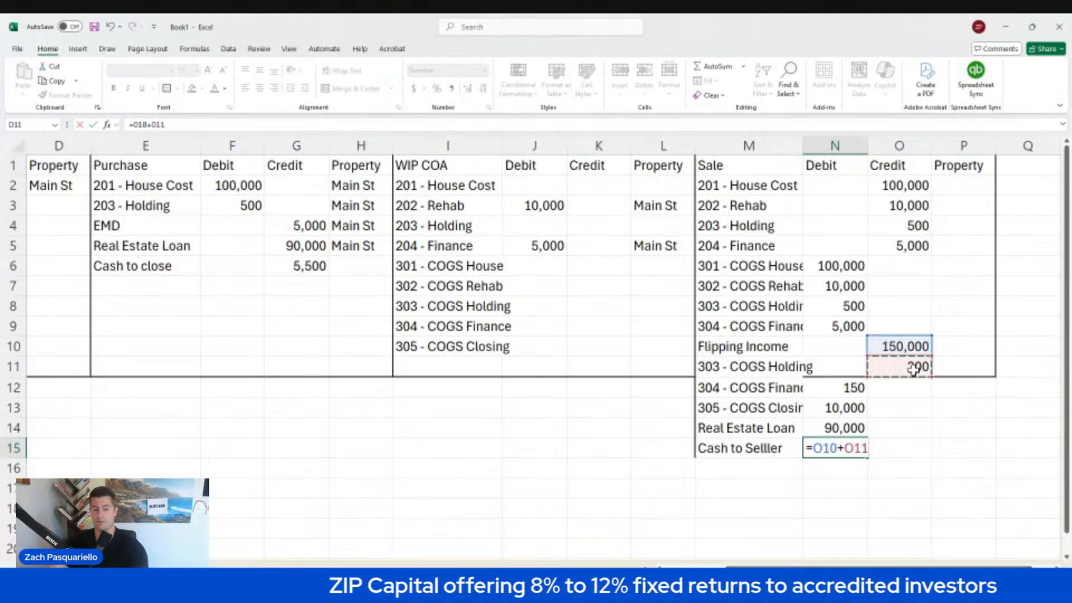
type("-")
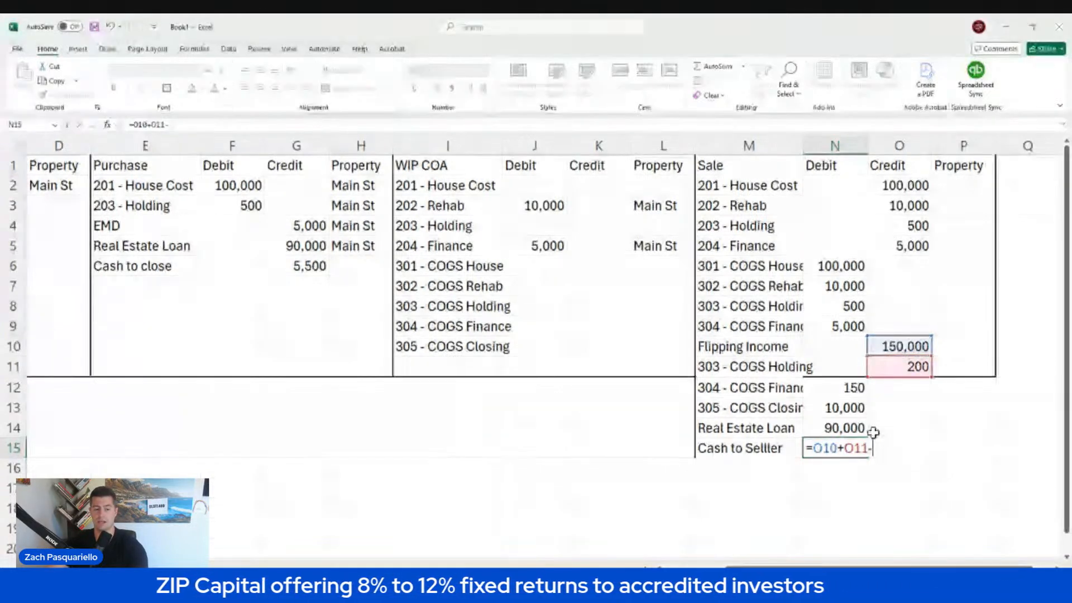
left_click(839, 385)
type("-")
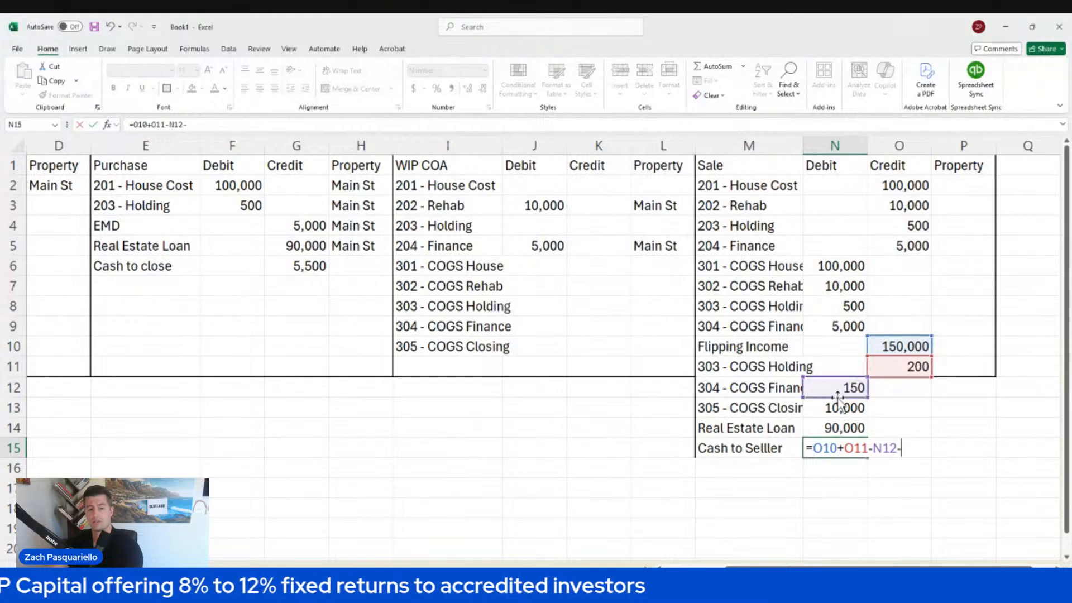
left_click(837, 406)
type("-")
left_click(836, 428)
type("-")
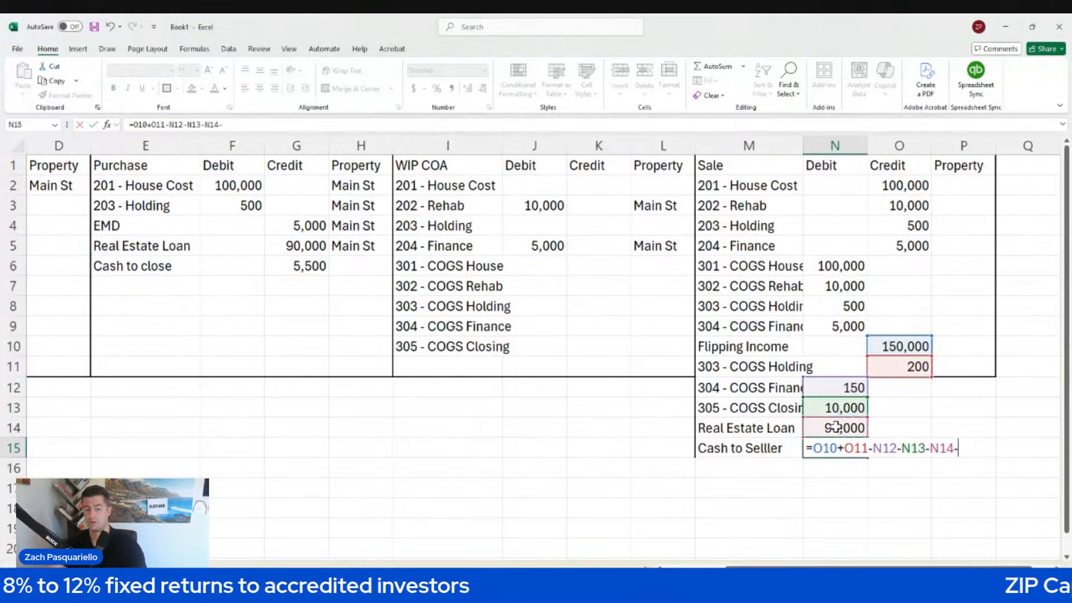
key("BackSpace")
key("Return")
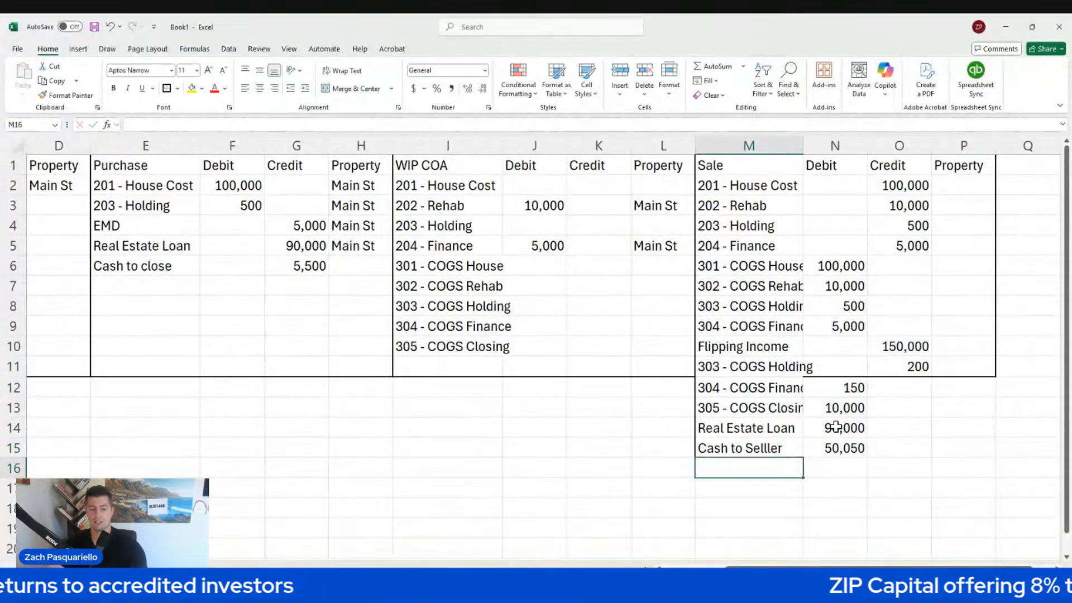
key("Up")
key("Right")
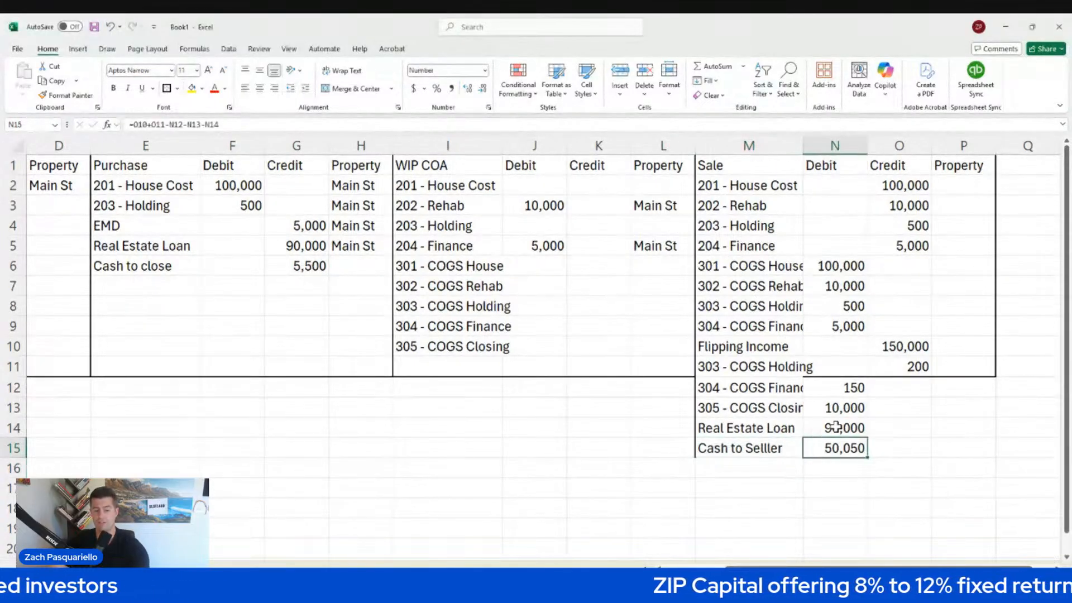
left_click_drag(852, 388, 848, 448)
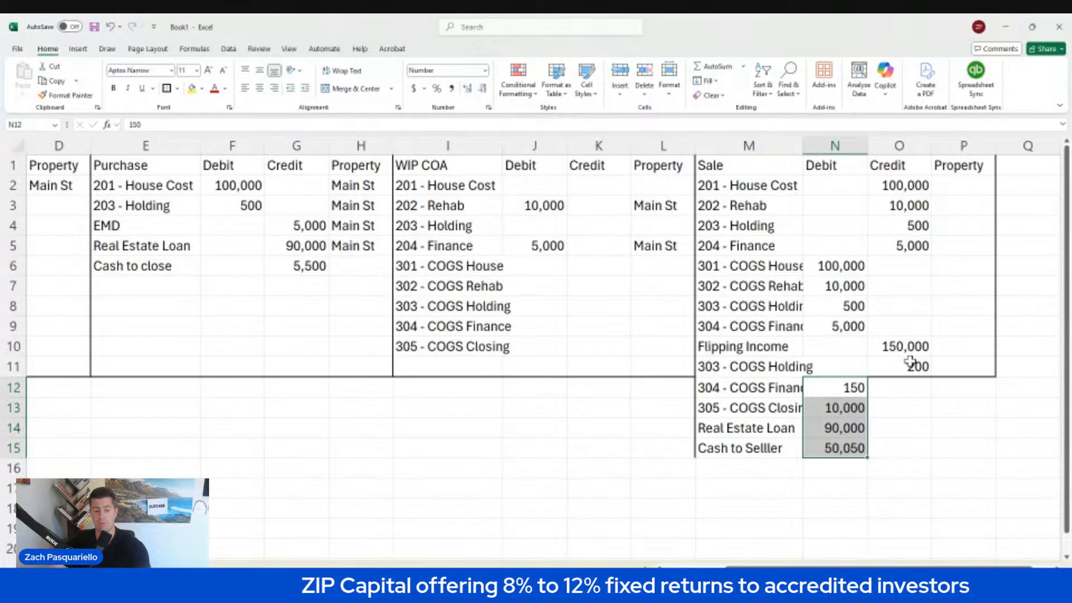
left_click(903, 446)
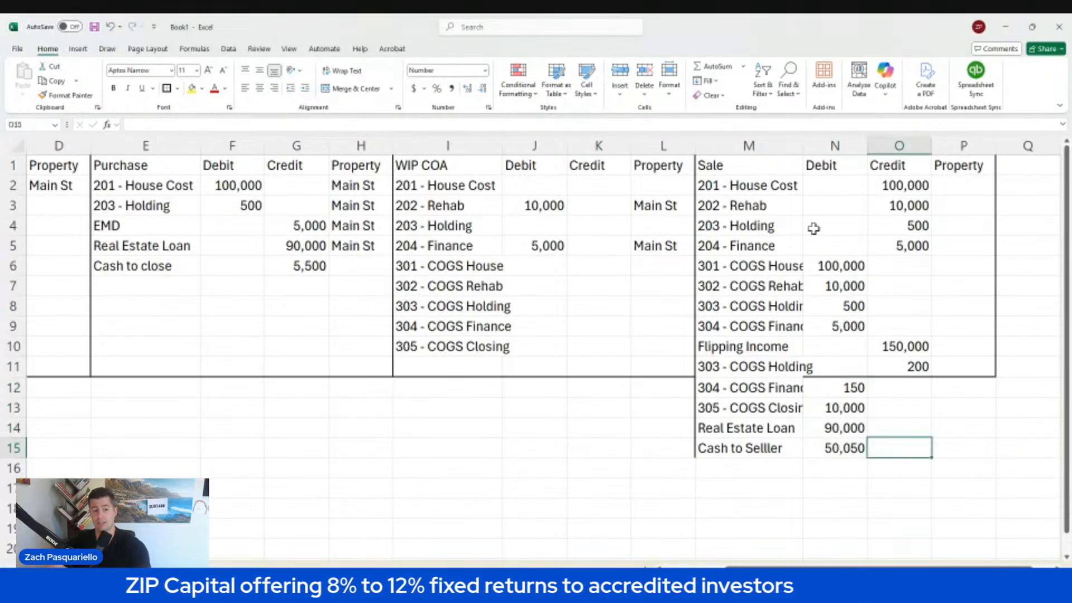
Clear the existing borders of the Sale section M1:P15 and apply one outside border around it
left_click_drag(755, 168, 979, 446)
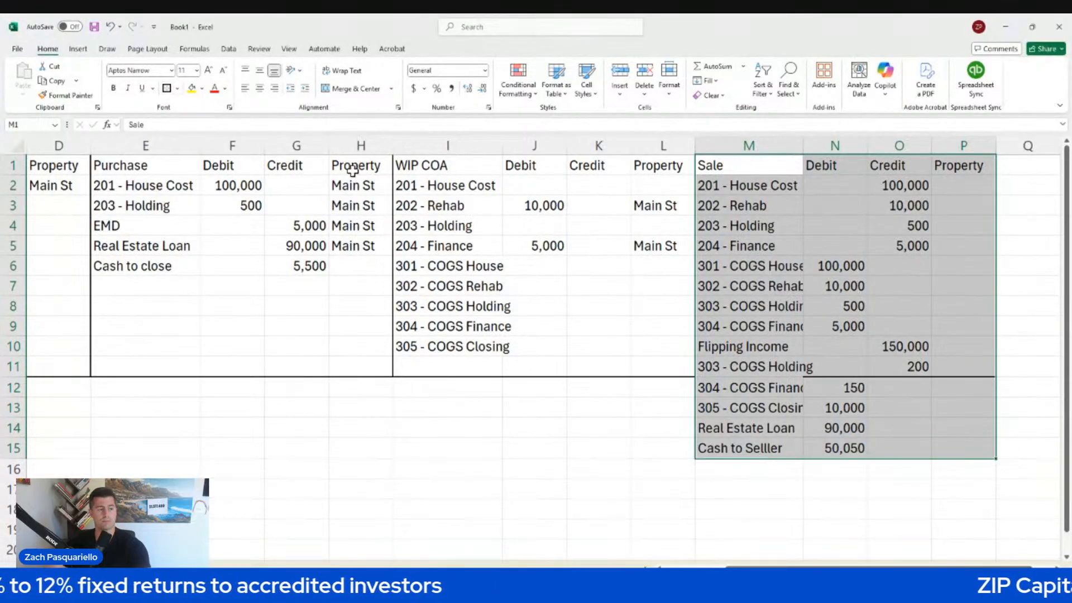
left_click(200, 183)
left_click(178, 90)
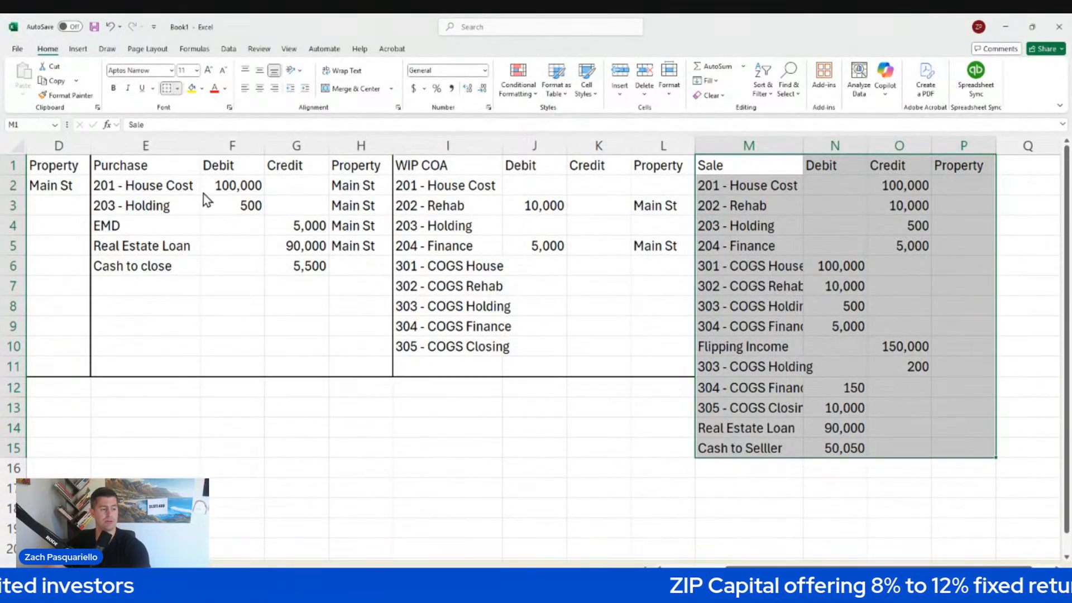
left_click(207, 236)
left_click(904, 525)
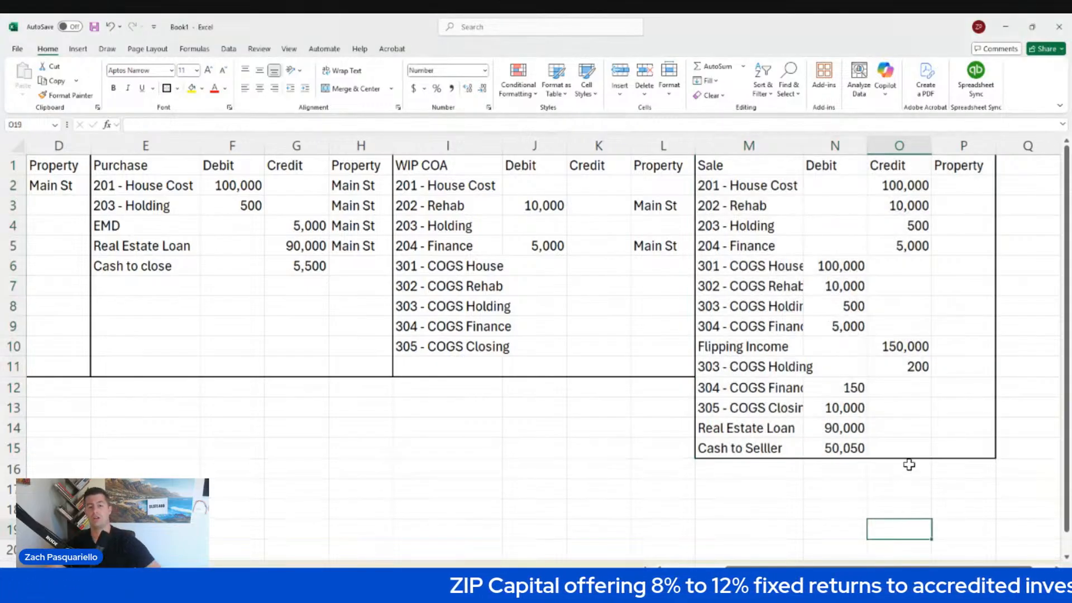
Copy the property Main St from L3 in the WIP COA section to P2 in the Sale section
left_click(680, 208)
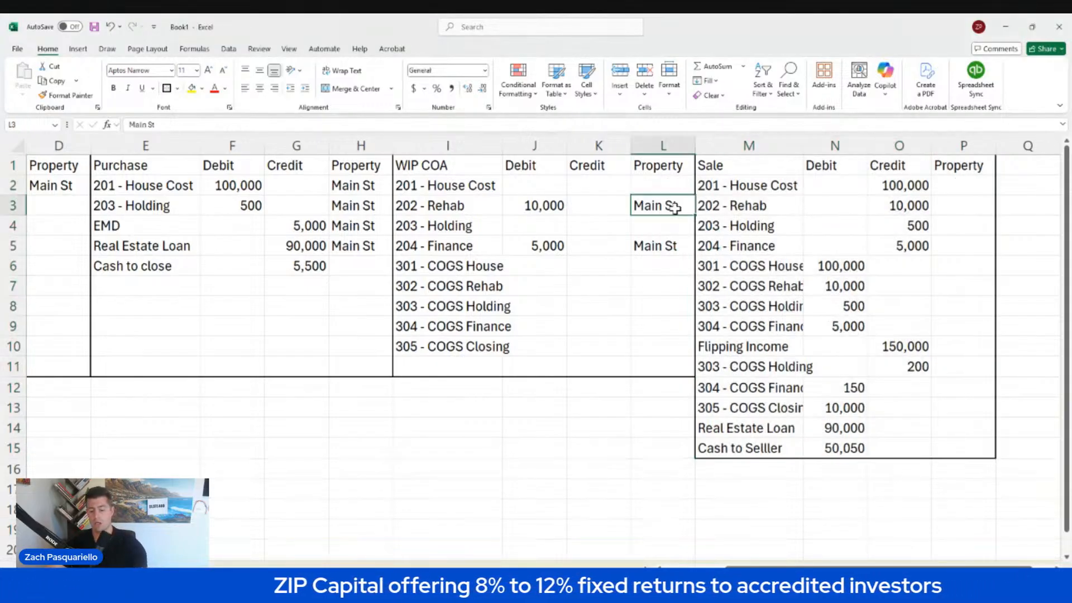
key("ctrl+c")
left_click(968, 184)
key("ctrl+v")
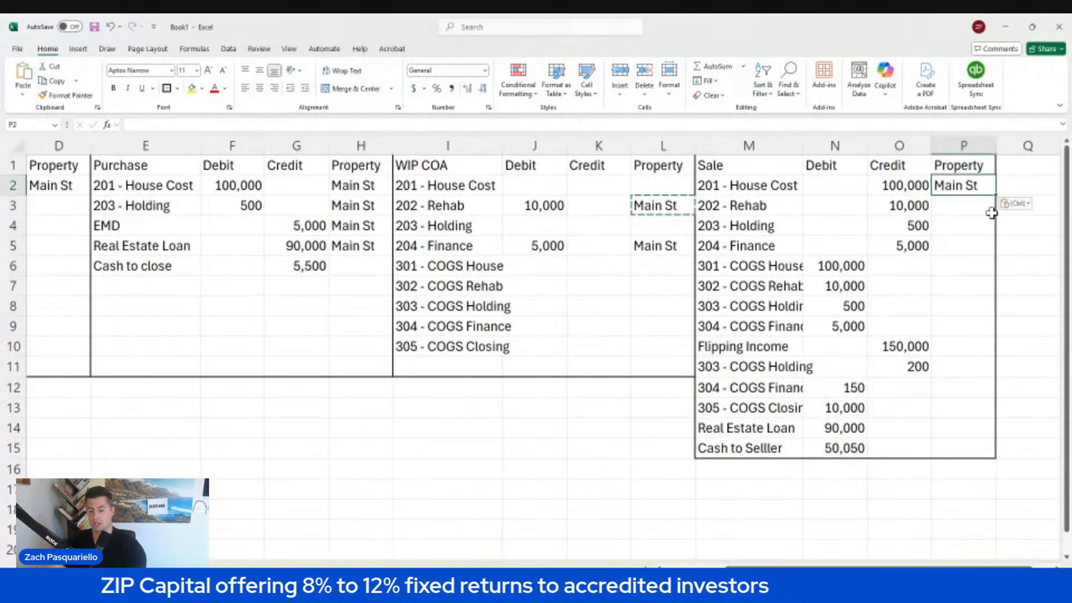
Fill the Sale section's Property column with Main St from P2 down through P14
key("ctrl+c")
key("shift+Down")
key("shift+Down")
key("shift+Down")
key("shift+Down")
key("shift+Down")
key("shift+Down")
key("shift+Down")
key("shift+Down")
key("shift+Down")
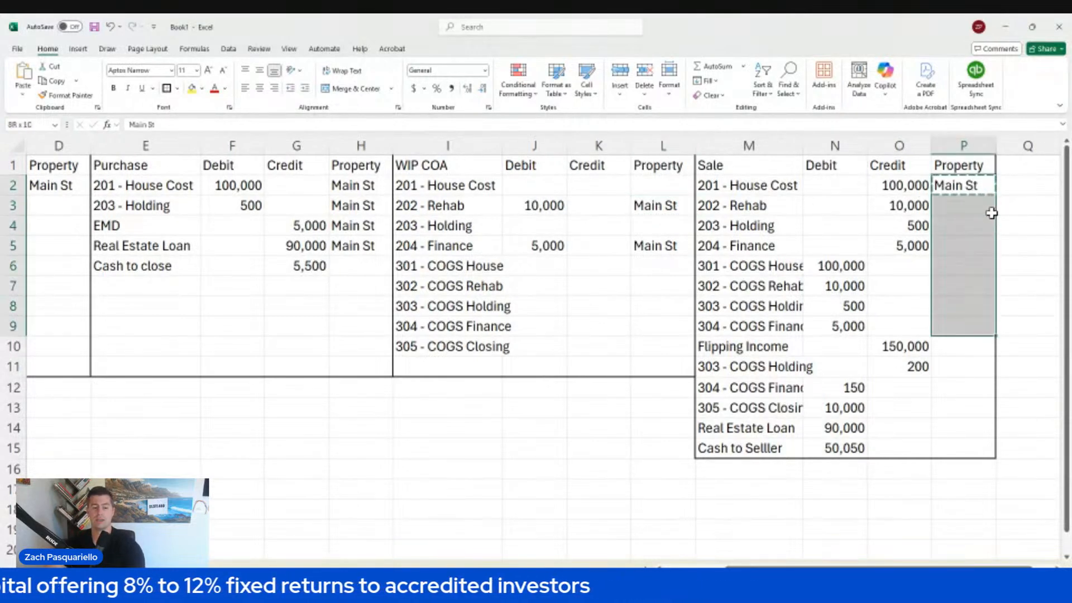
key("shift+Down")
key("shift+Down")
key("shift+Down")
key("ctrl+v")
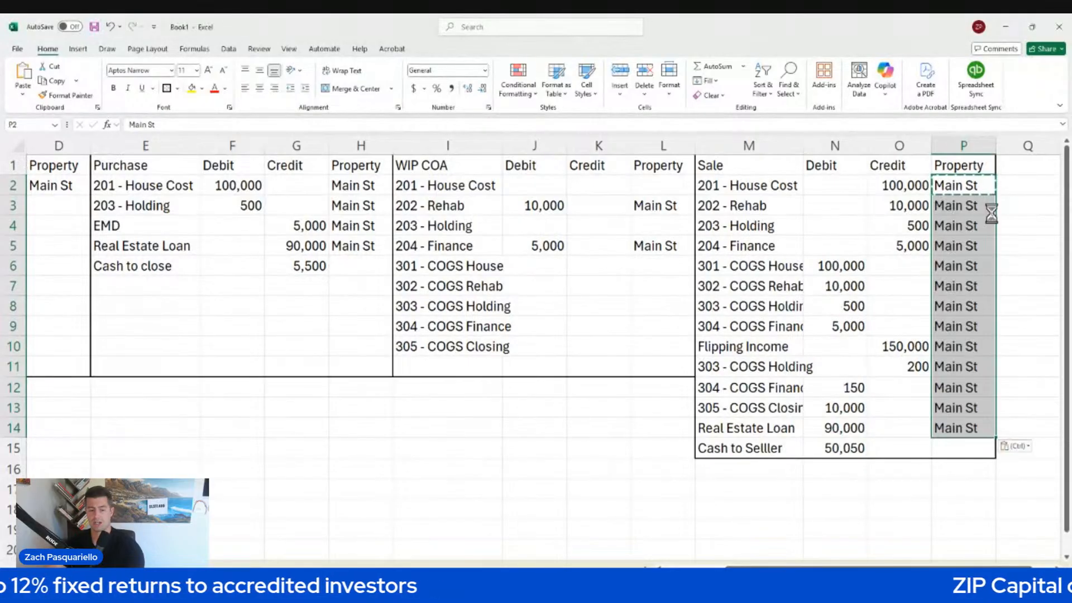
left_click(883, 287)
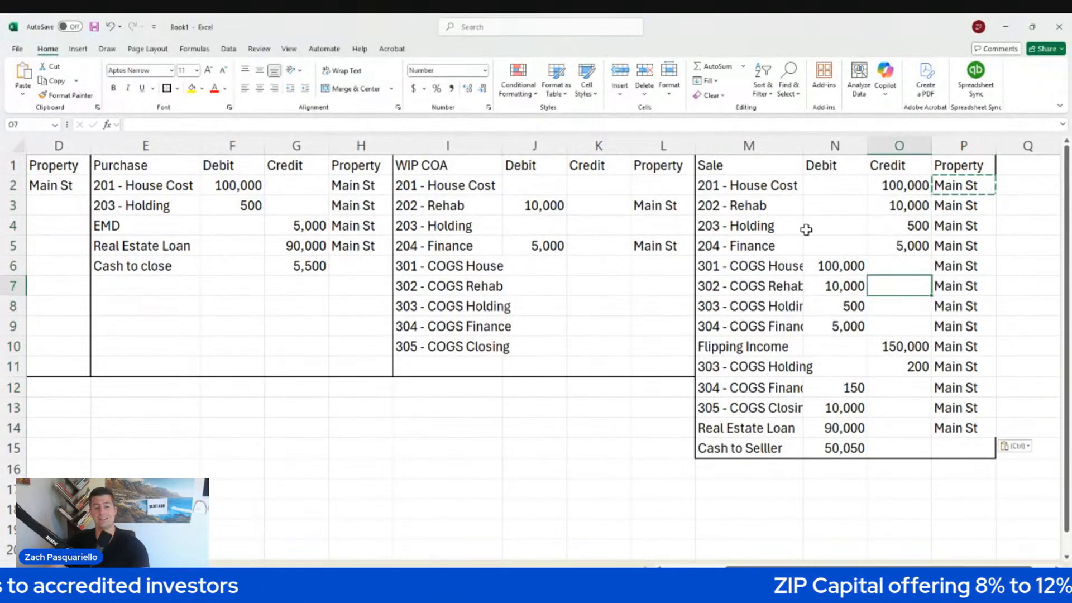
left_click(770, 190)
key("Escape")
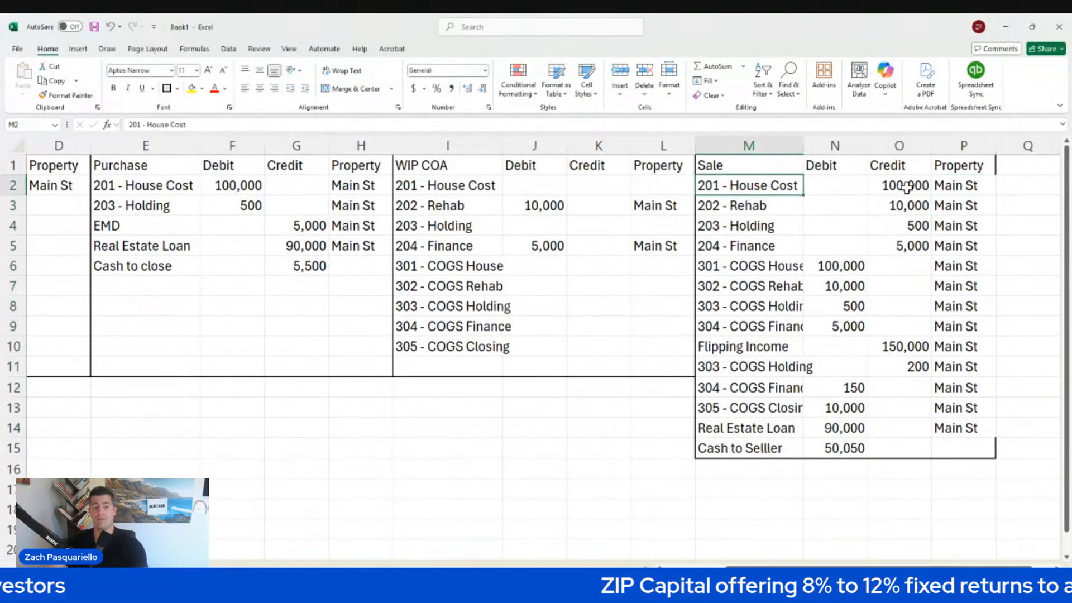
Review the Sale entries: WIP credits in O2:O5, COGS debits in N6:N9, and the income, closing cost, loan and cash lines
left_click_drag(908, 187, 912, 244)
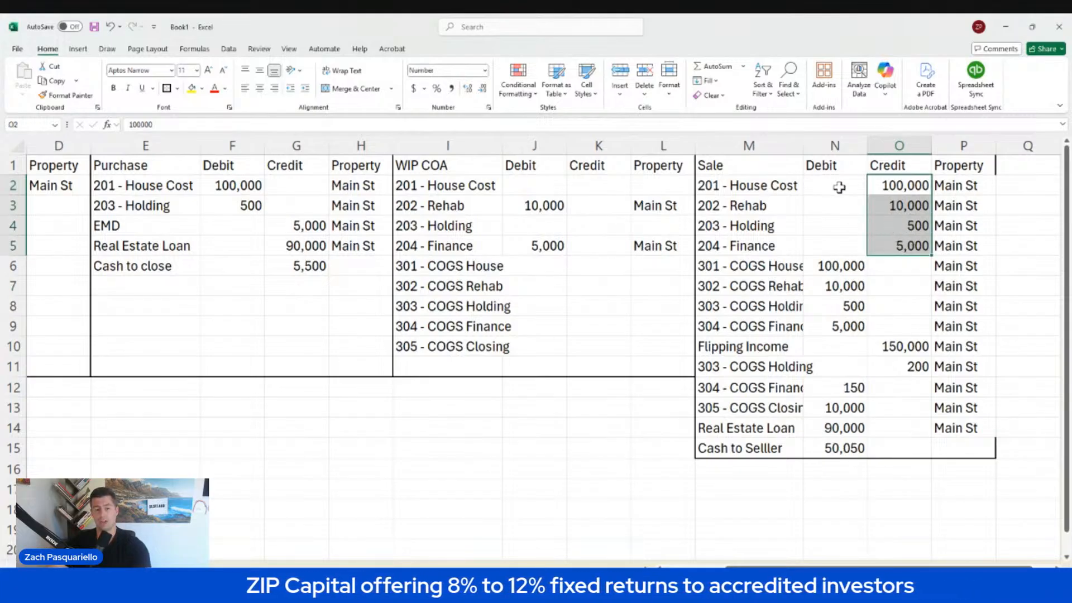
left_click_drag(849, 266, 847, 326)
left_click_drag(913, 346, 844, 451)
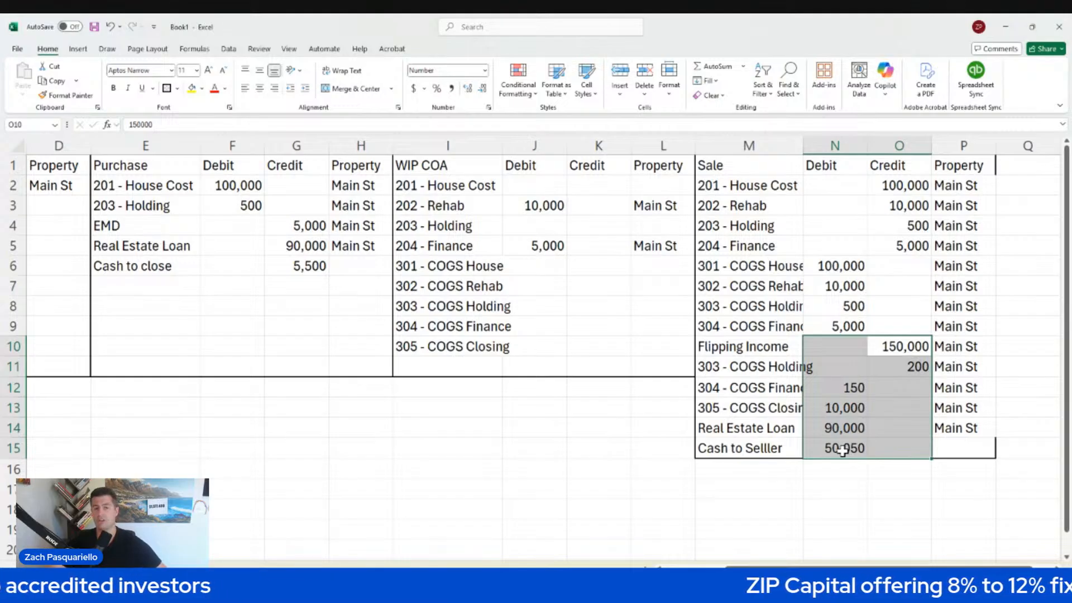
left_click(910, 346)
left_click(909, 369)
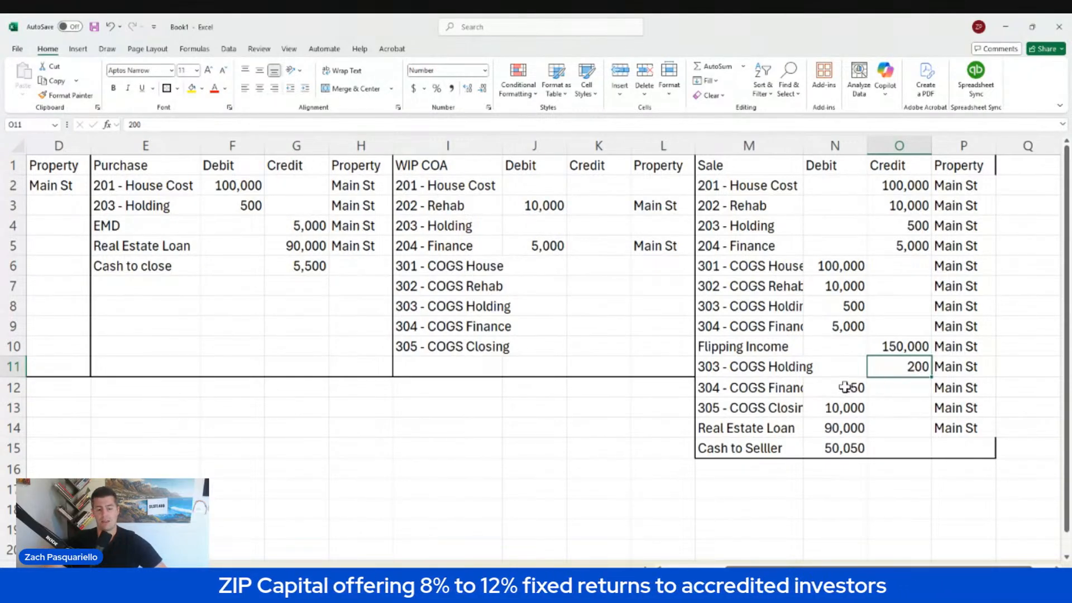
left_click_drag(852, 388, 839, 432)
left_click(853, 431)
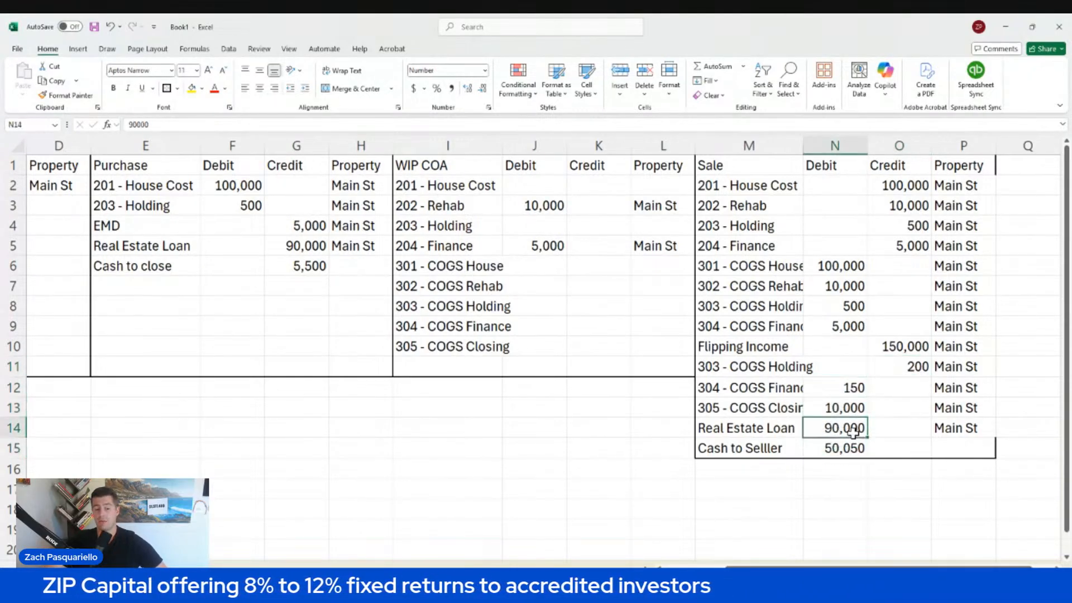
left_click(844, 449)
left_click(897, 471)
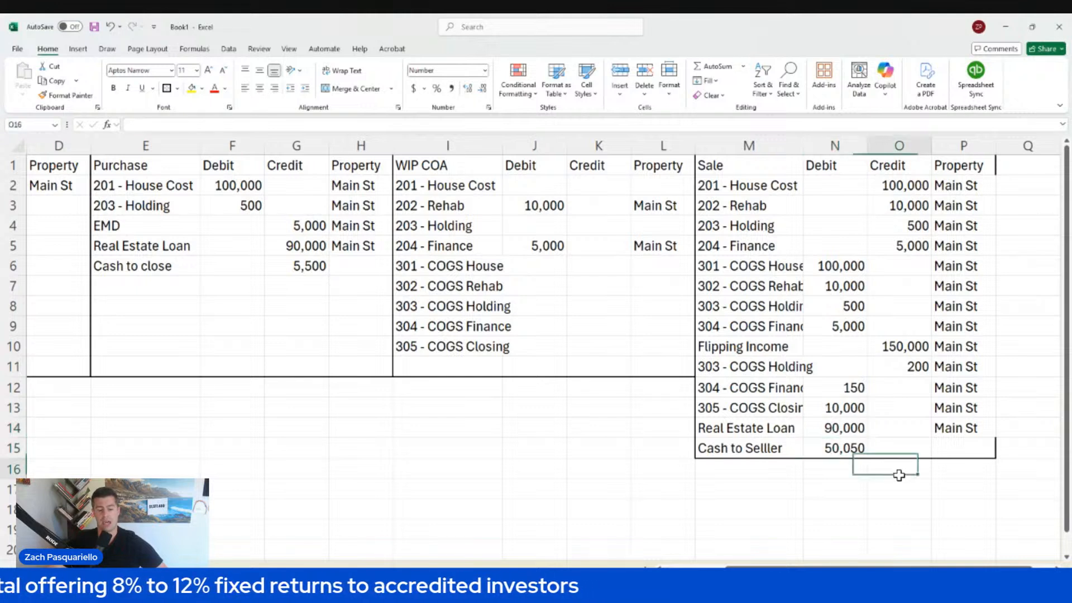
Compare the Sale's cash debit in N15 with the Purchase's Cash to close credit in G6, and highlight the Purchase section E1:H11
left_click(827, 450)
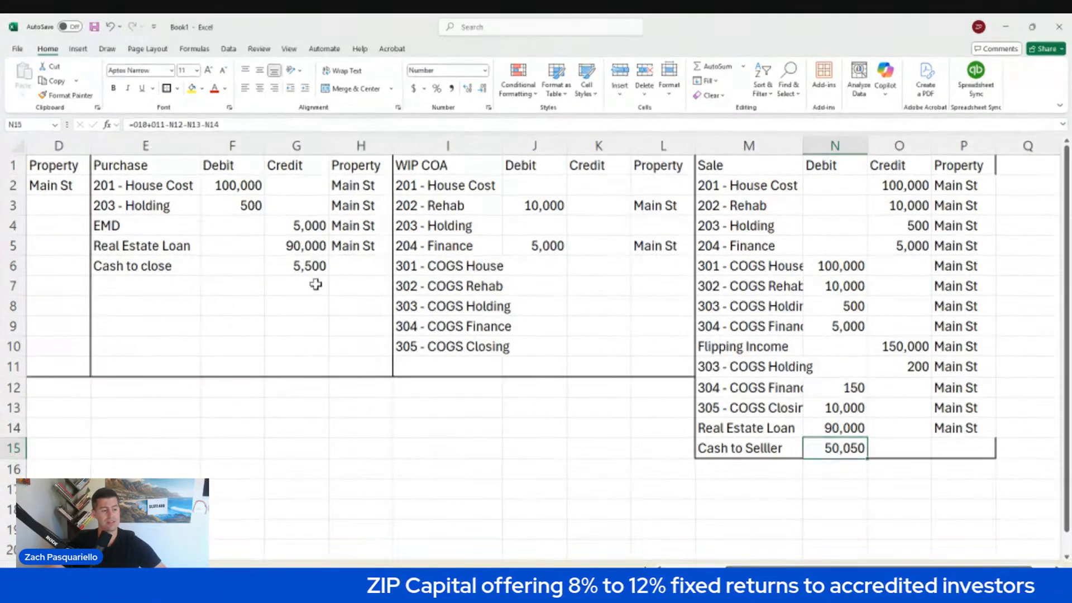
left_click(307, 267)
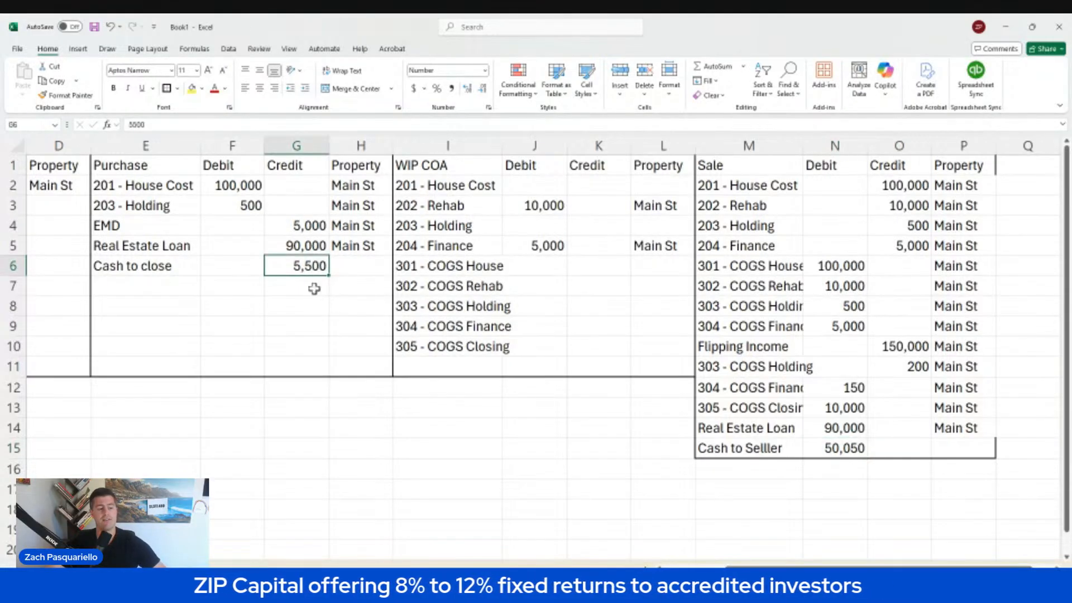
left_click(136, 161)
mouse_move(136, 160)
left_mouse_down()
mouse_move(313, 193)
mouse_move(373, 362)
left_mouse_up()
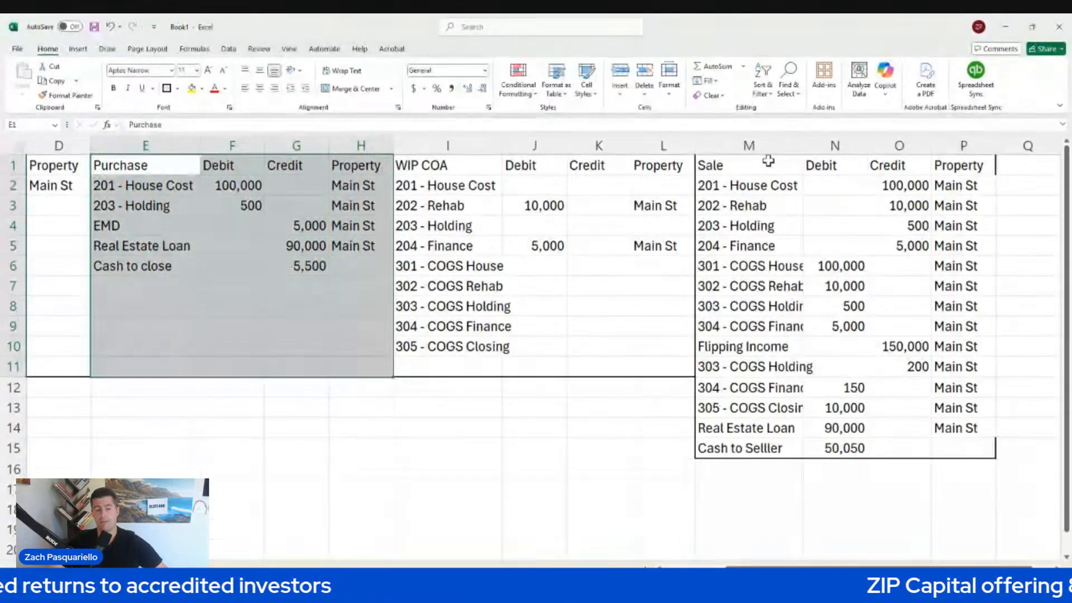
Review the whole Sale section M1:P15 and compare the WIP COA account list with the Sale accounts in M2:M15
left_click_drag(765, 165, 977, 451)
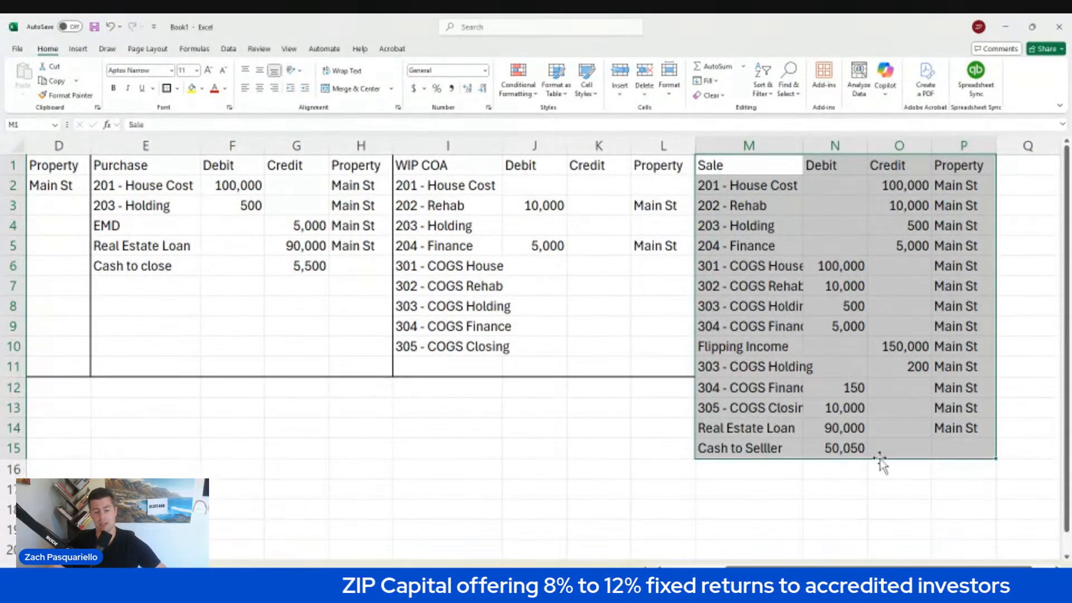
left_click(944, 450)
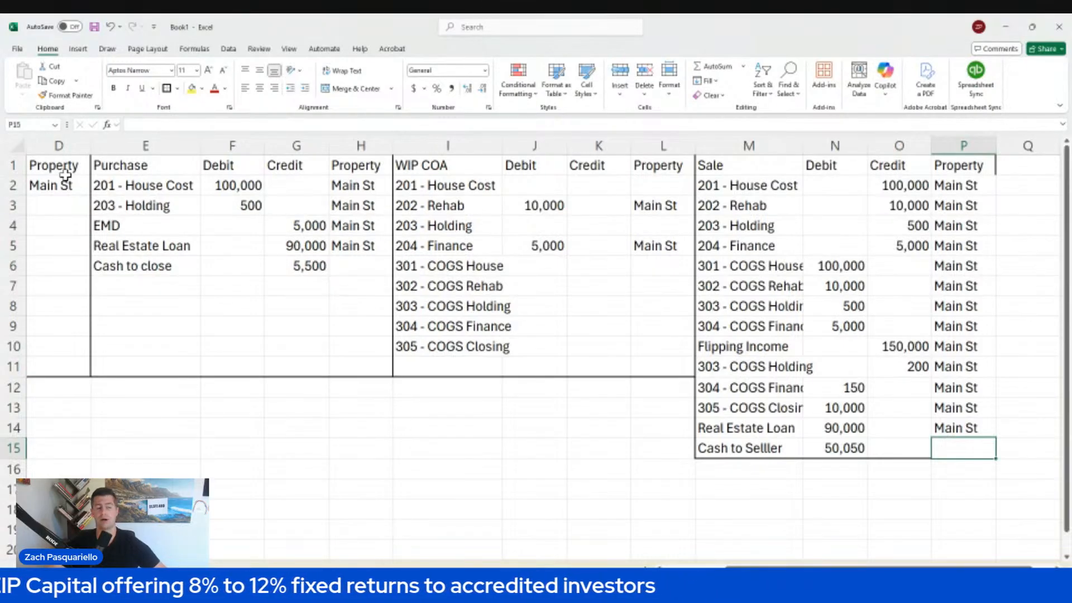
left_click_drag(462, 188, 469, 348)
left_click_drag(736, 186, 755, 444)
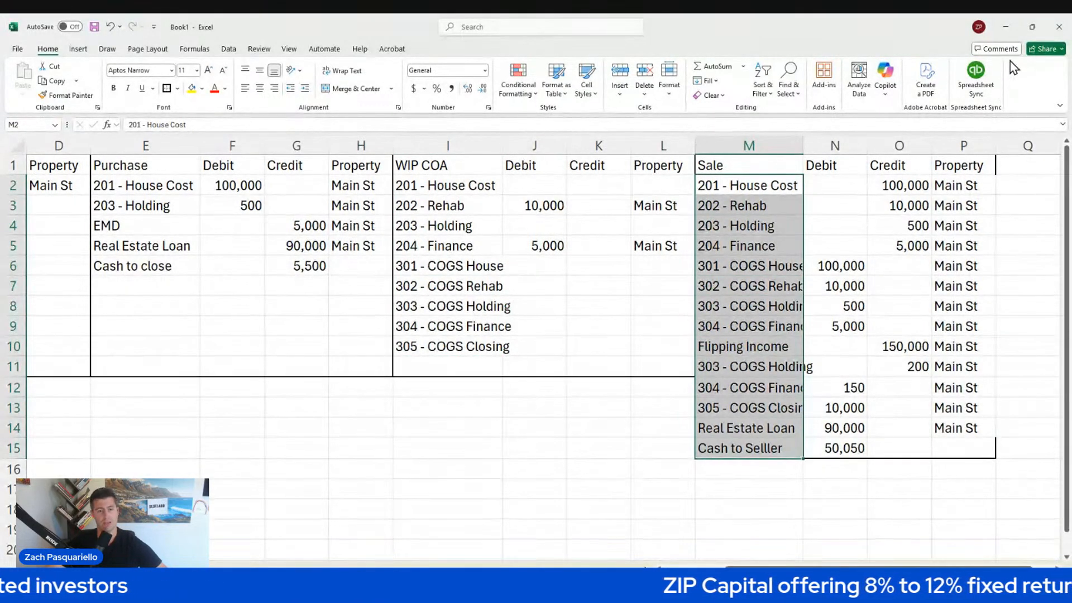
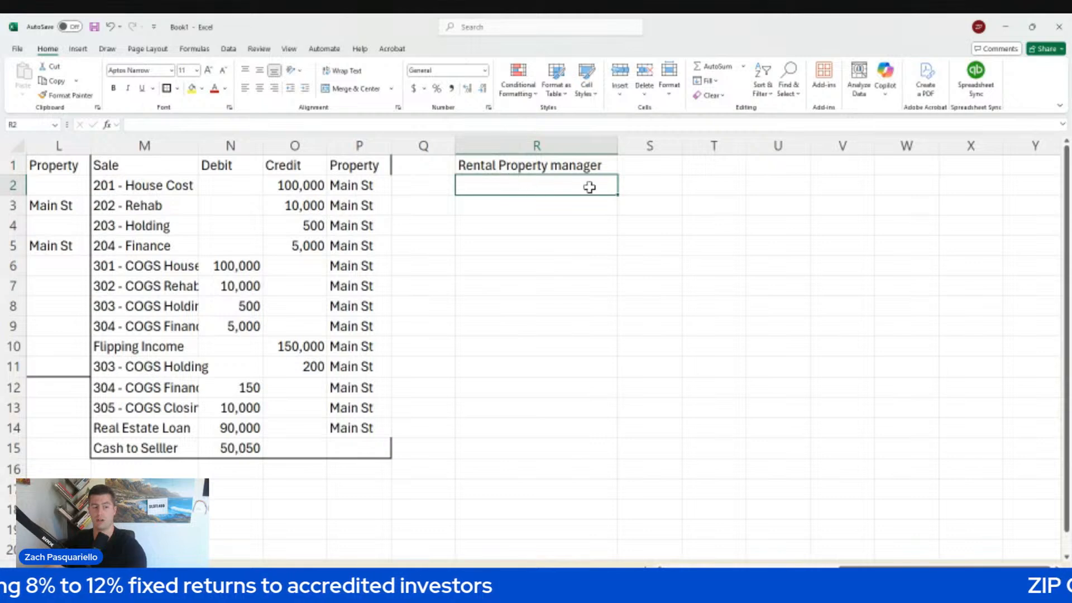
Add Debit and Credit column headings in S1 and T1 beside the Rental Property manager heading
left_click(660, 165)
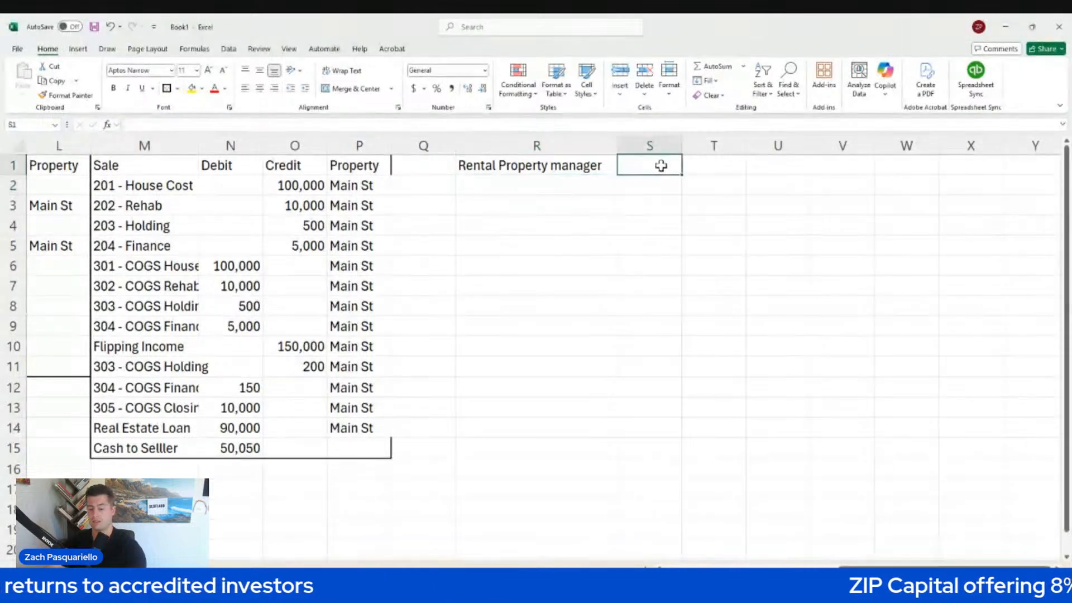
type("Debit")
key("Tab")
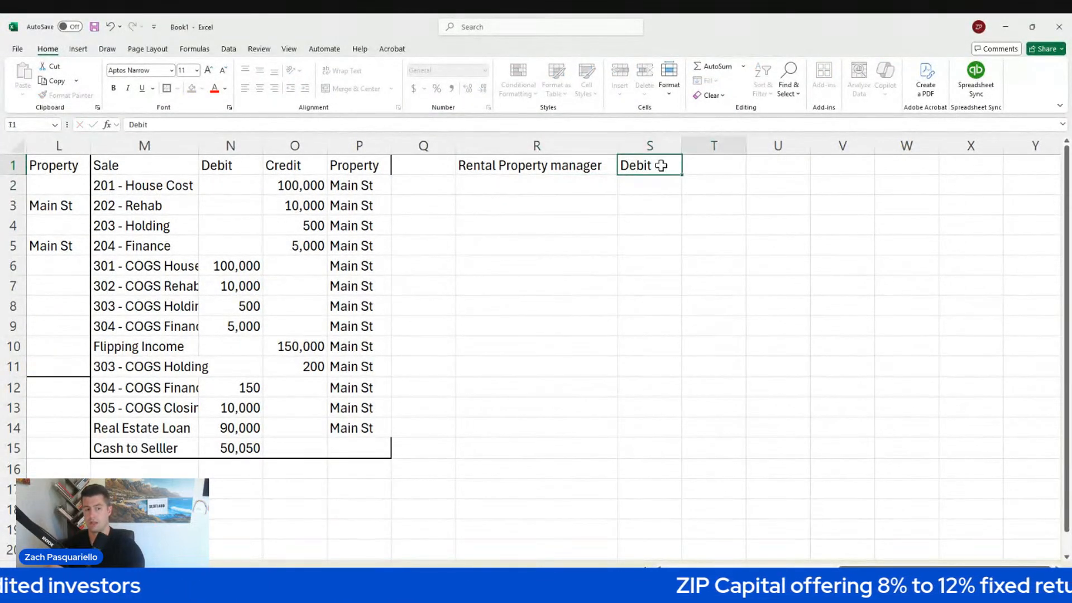
type("Credit")
key("Return")
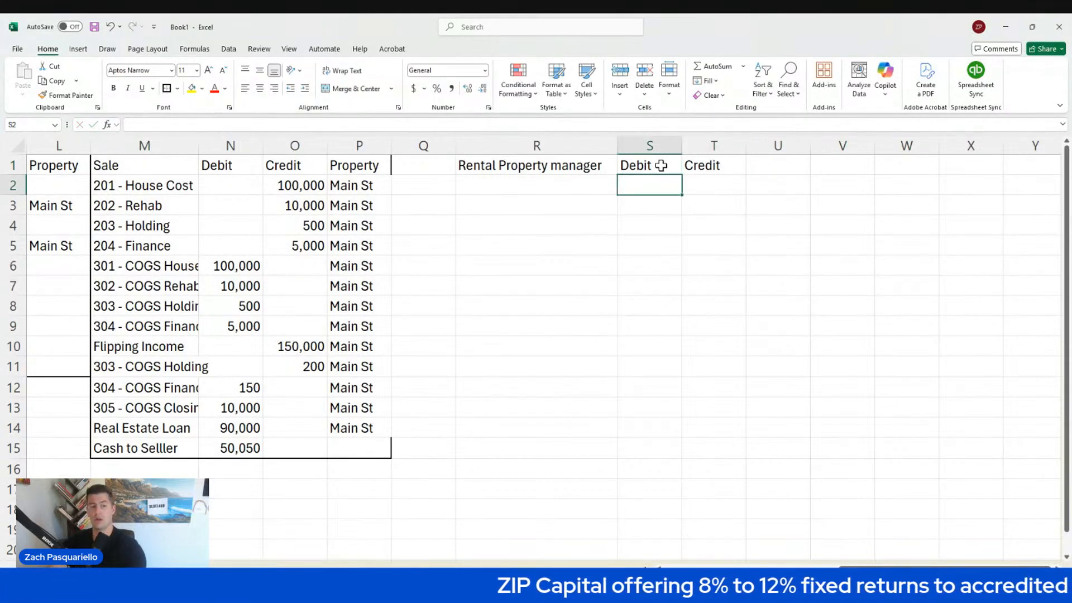
Enter a credit of 1000 in T2 of the Rental Property manager section
key("Tab")
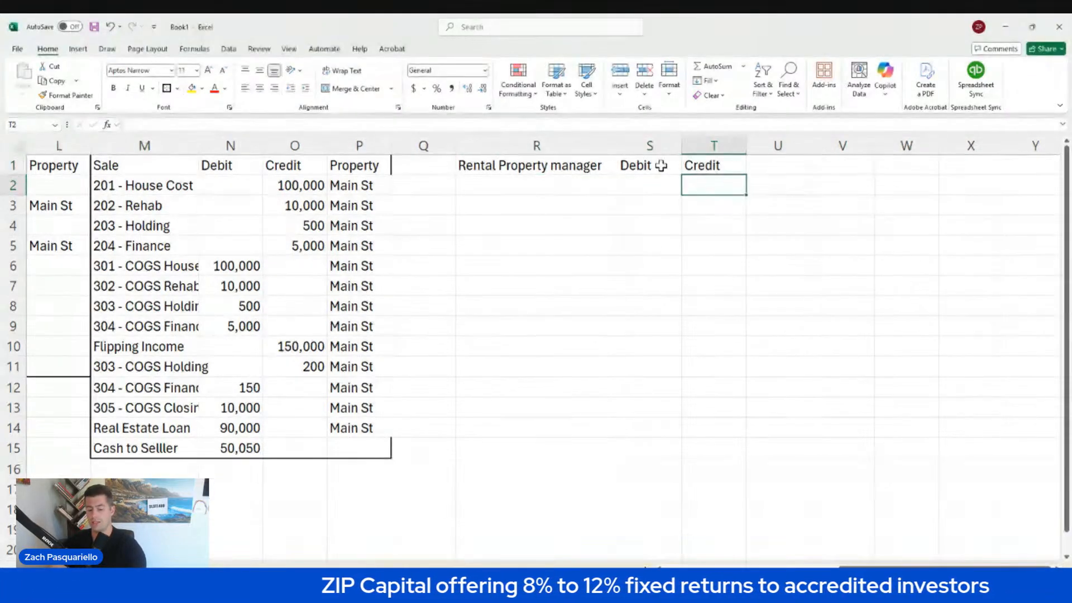
type("1")
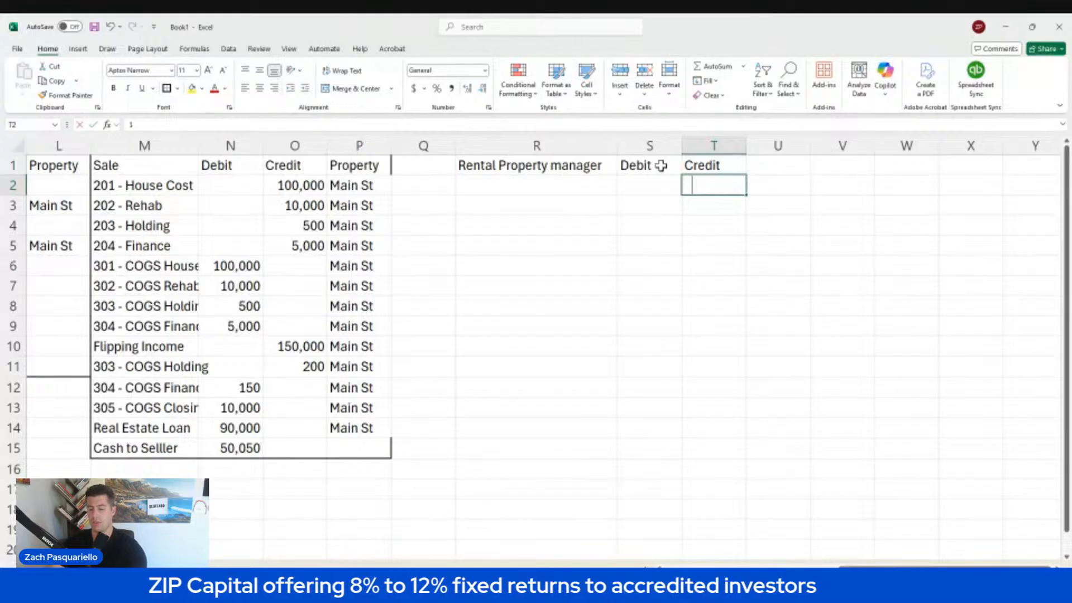
type("000")
key("Tab")
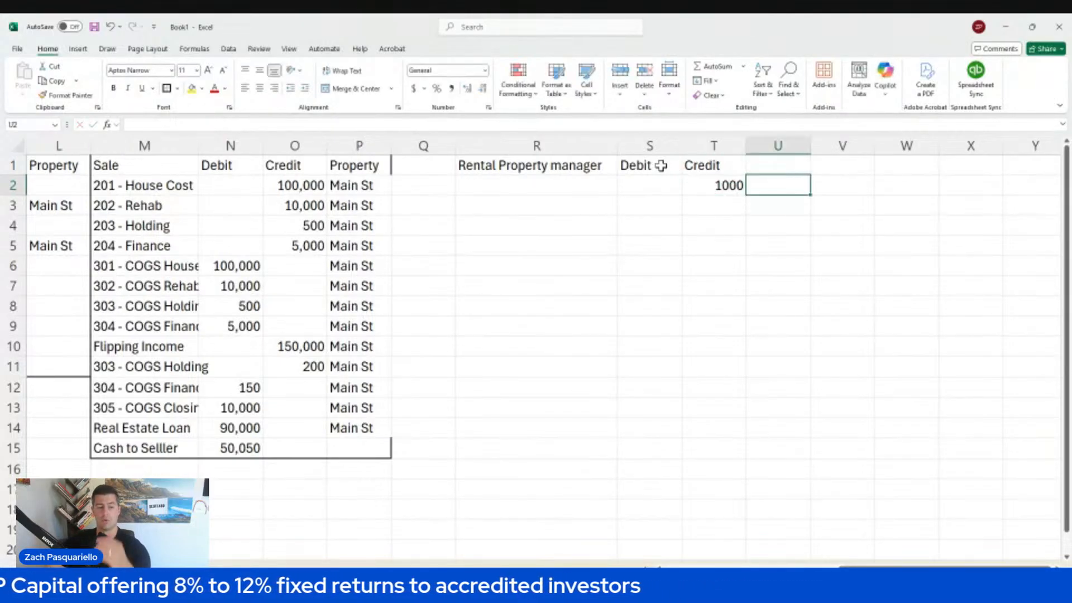
Add a Management Fee line in R3 with a debit of 65 in S3
left_click(569, 205)
type("Managemtn")
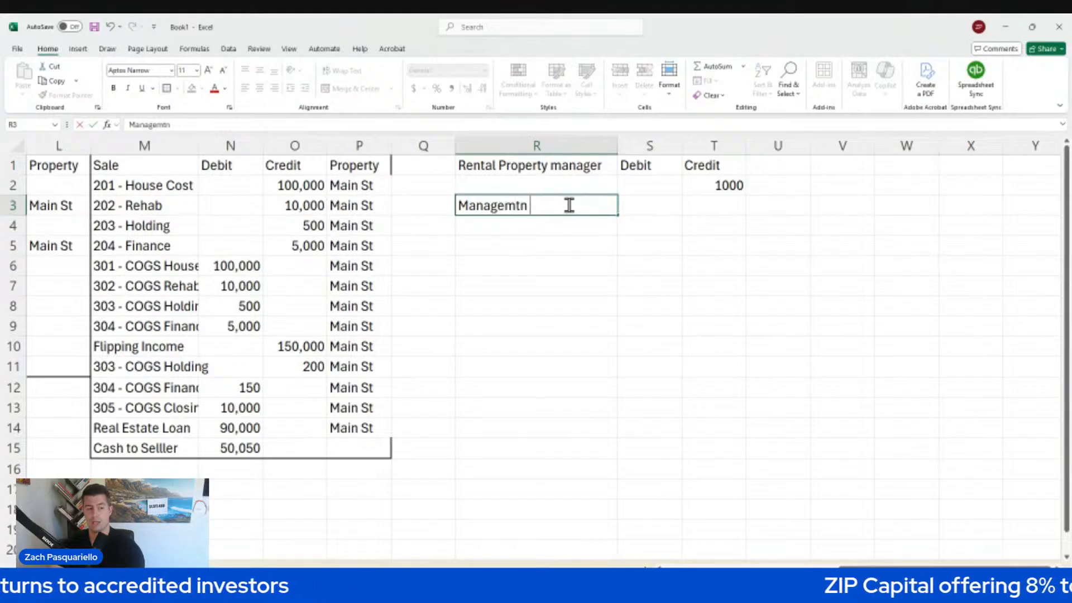
type("ent Fee")
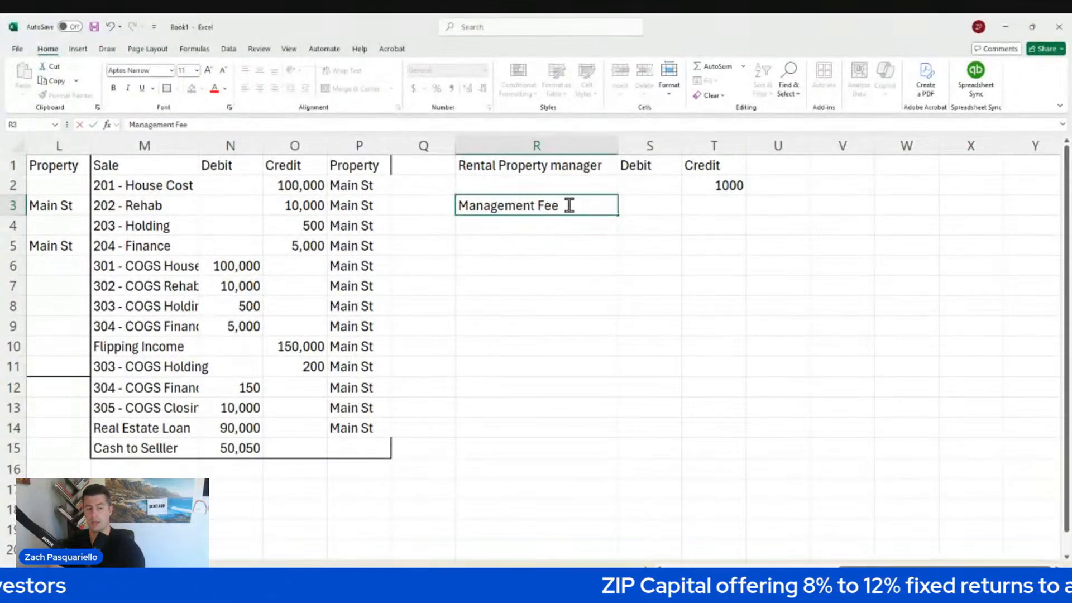
key("Tab")
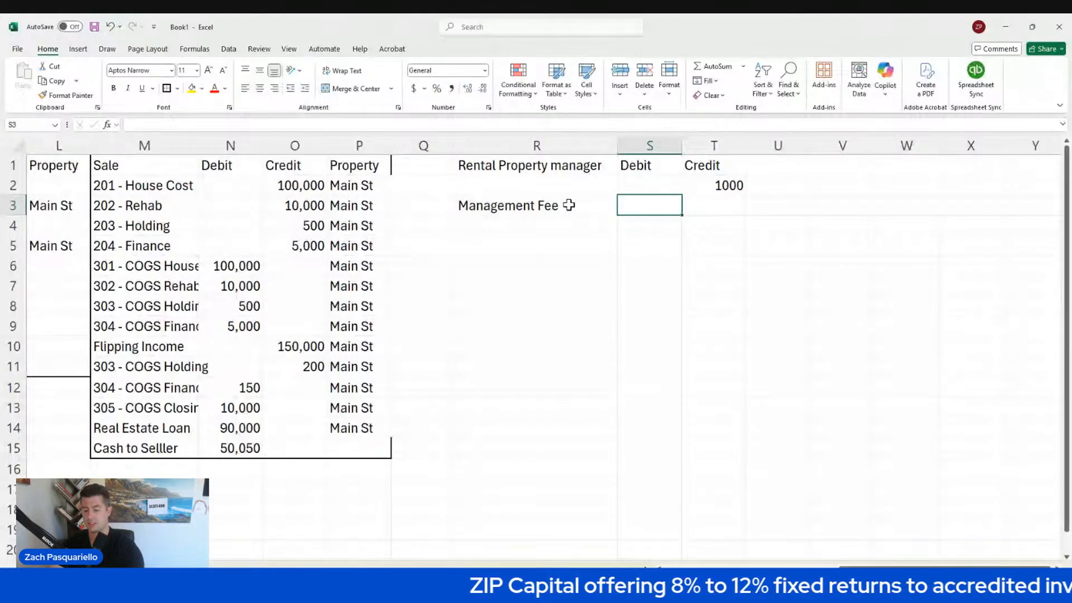
type("65")
key("Return")
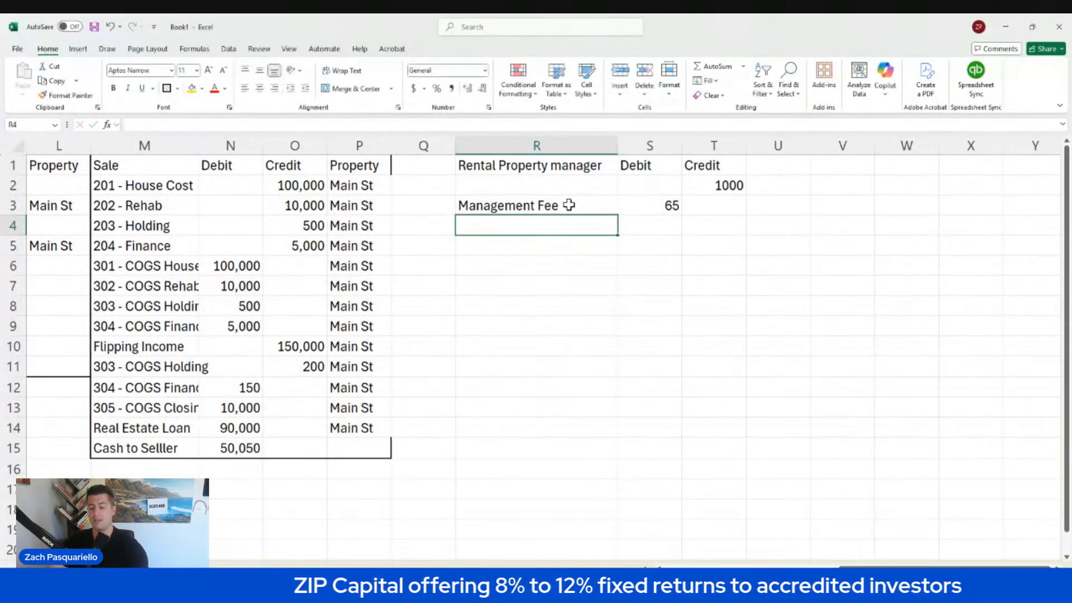
Enter the label Utilities 35 in R4 and a debit of 35 in S4
type("Util")
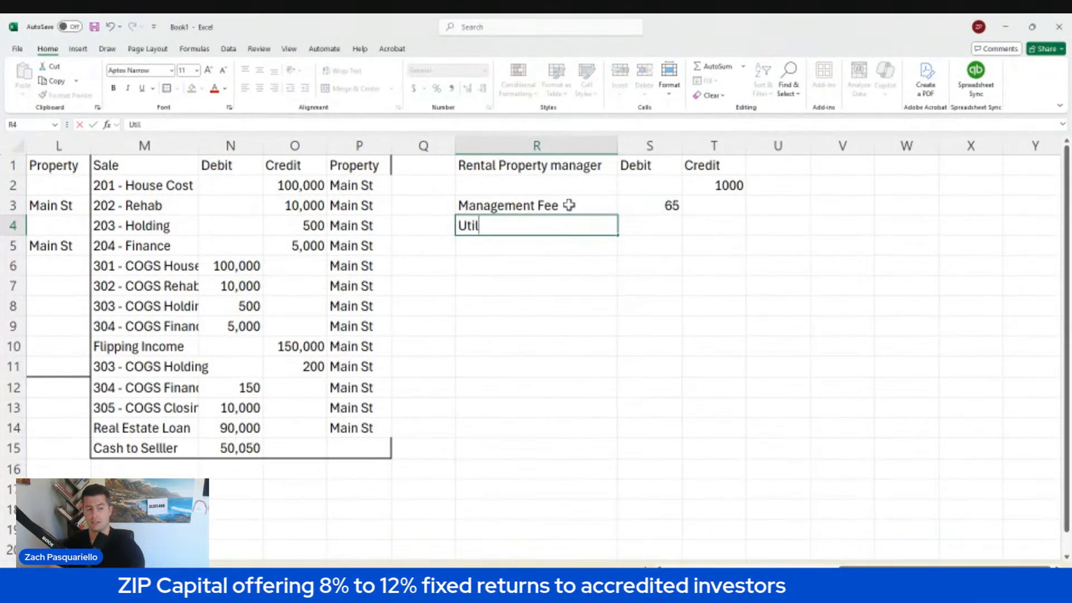
type("ities")
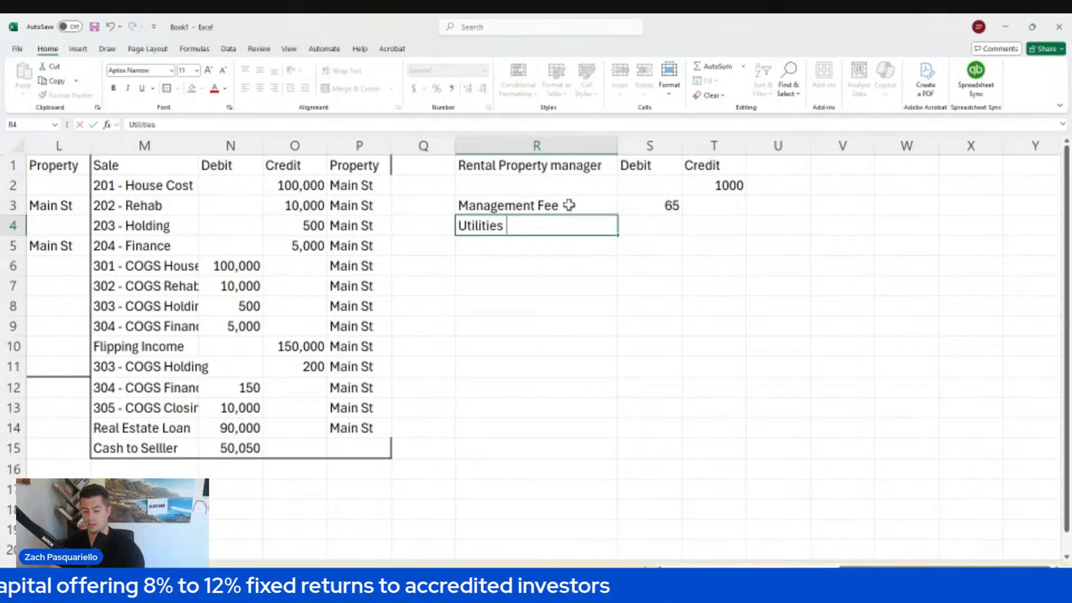
type(" 3")
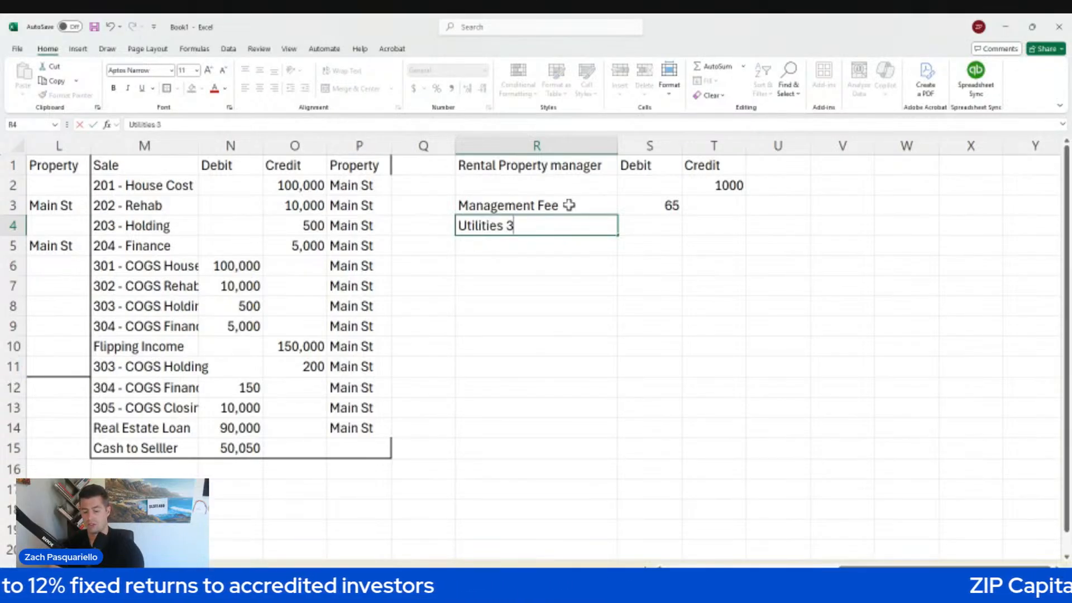
type("5")
key("Return")
key("Up")
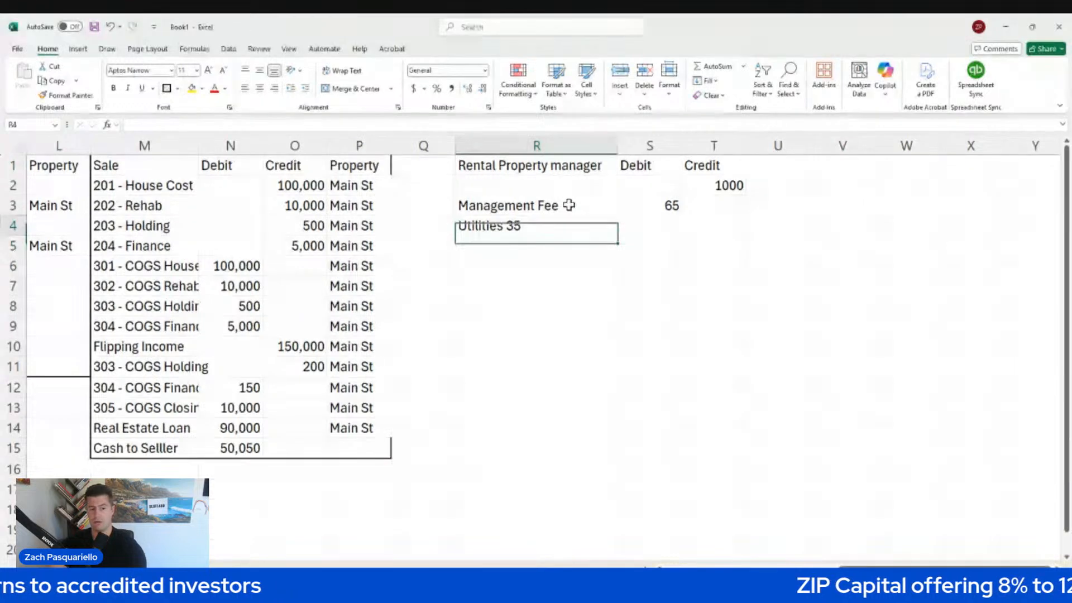
key("Right")
type("35")
key("Left")
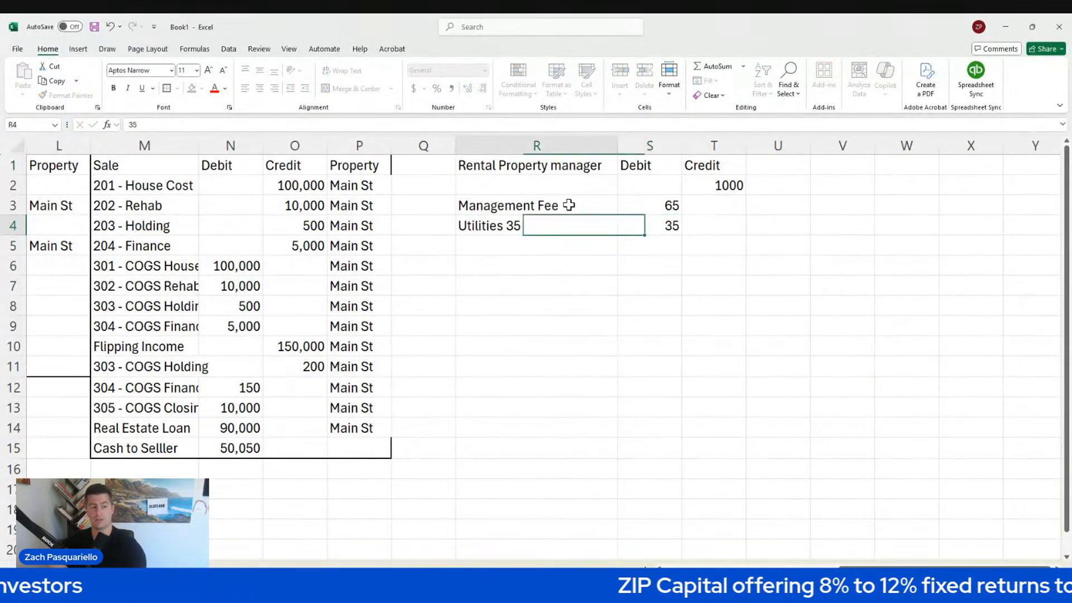
Remove the stray 35 from the R4 label so that it reads only Utilities
left_click(479, 125)
key("BackSpace")
key("BackSpace")
key("BackSpace")
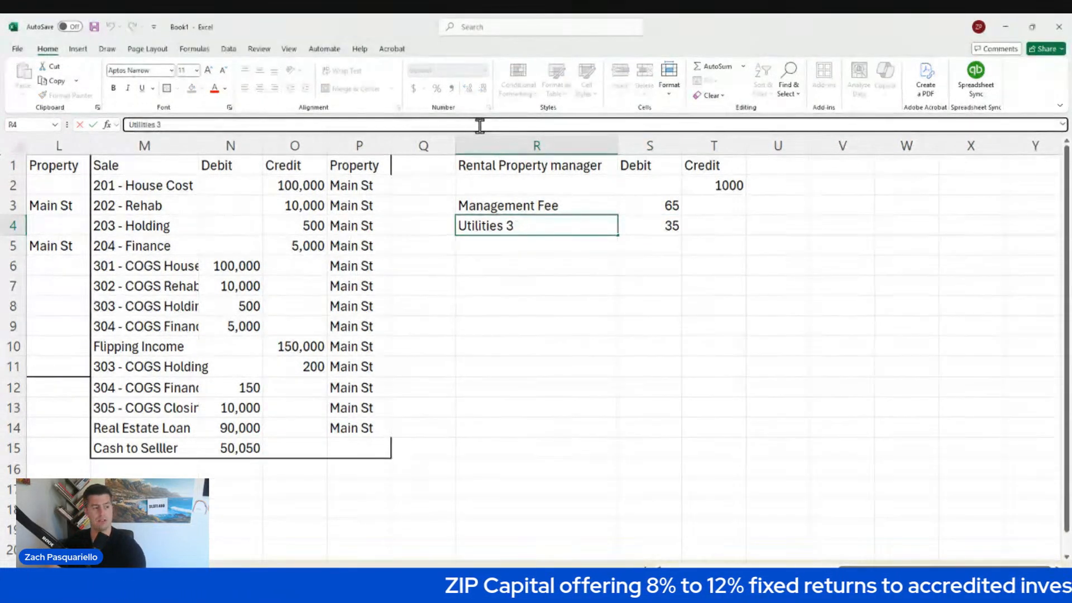
key("Return")
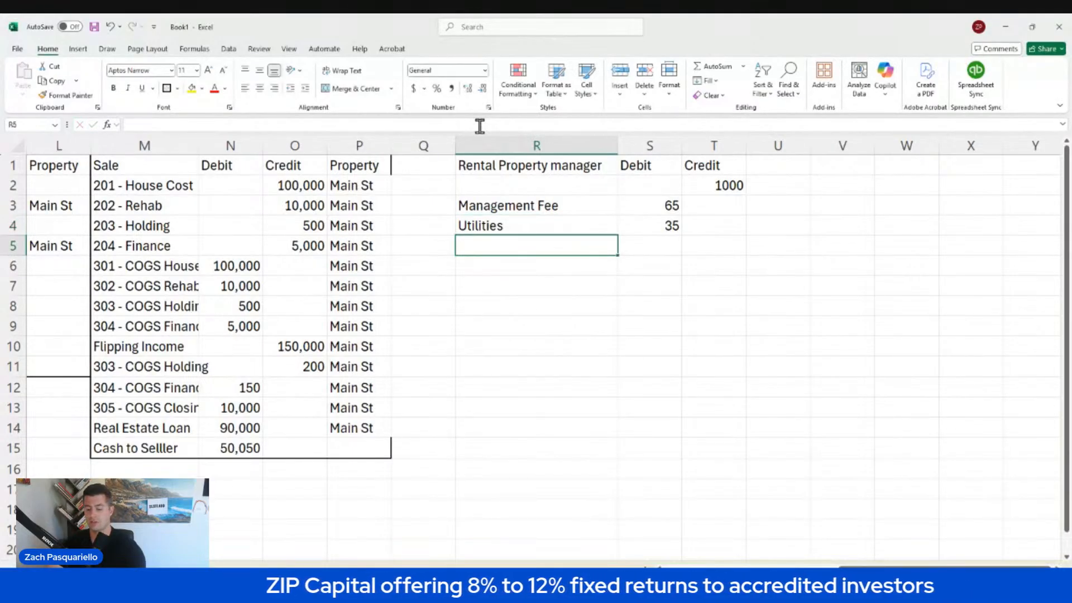
Add a Cleaning Fee line in R5 with a debit of 100 in S5
type("Cleaning F")
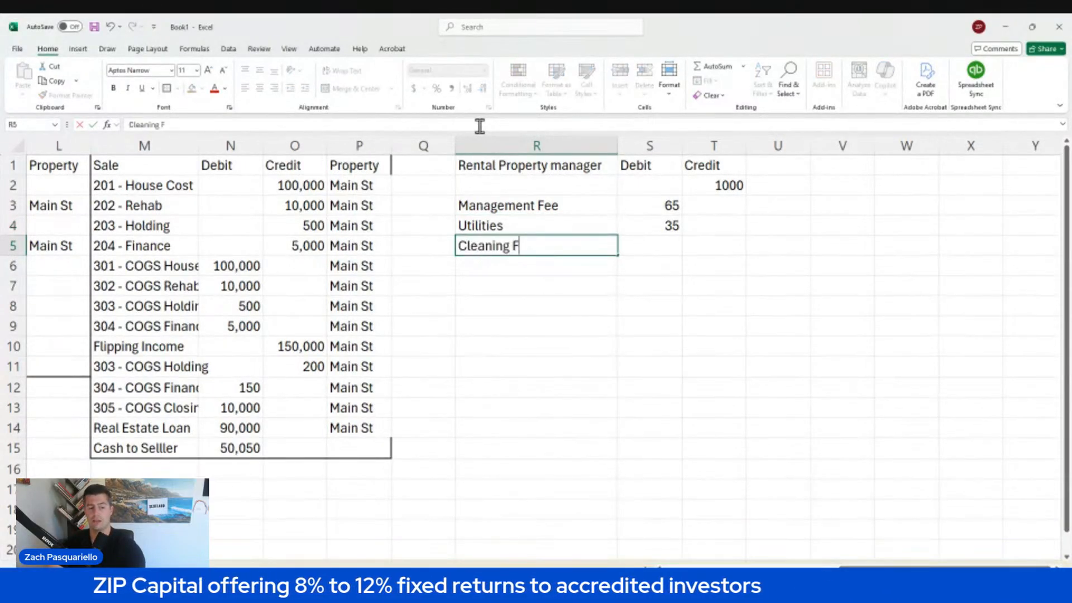
type("ee")
key("Tab")
type("1-")
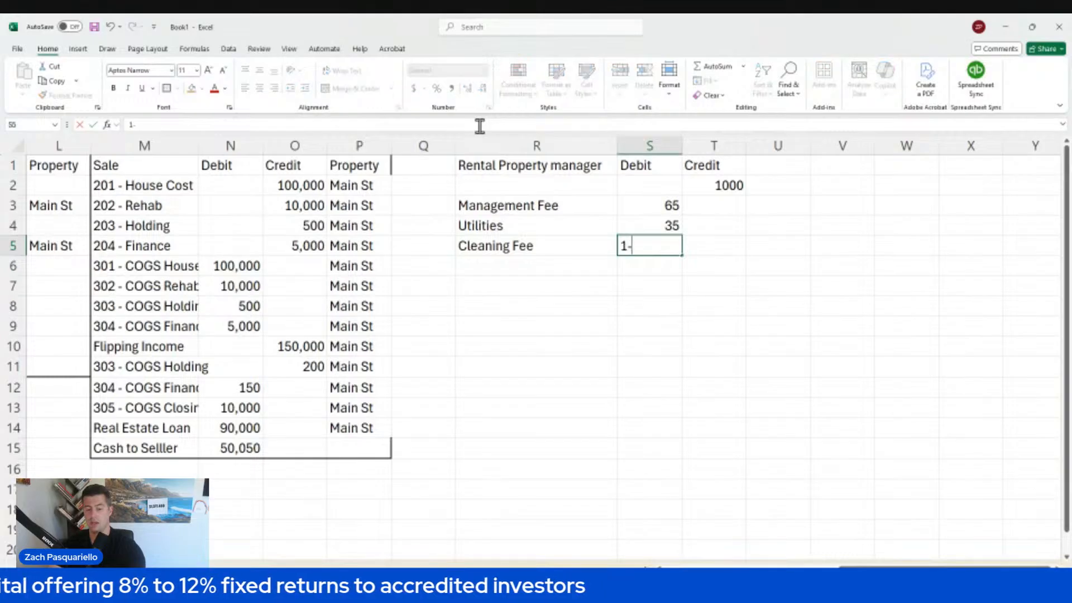
type("00")
key("Tab")
key("Left")
key("Left")
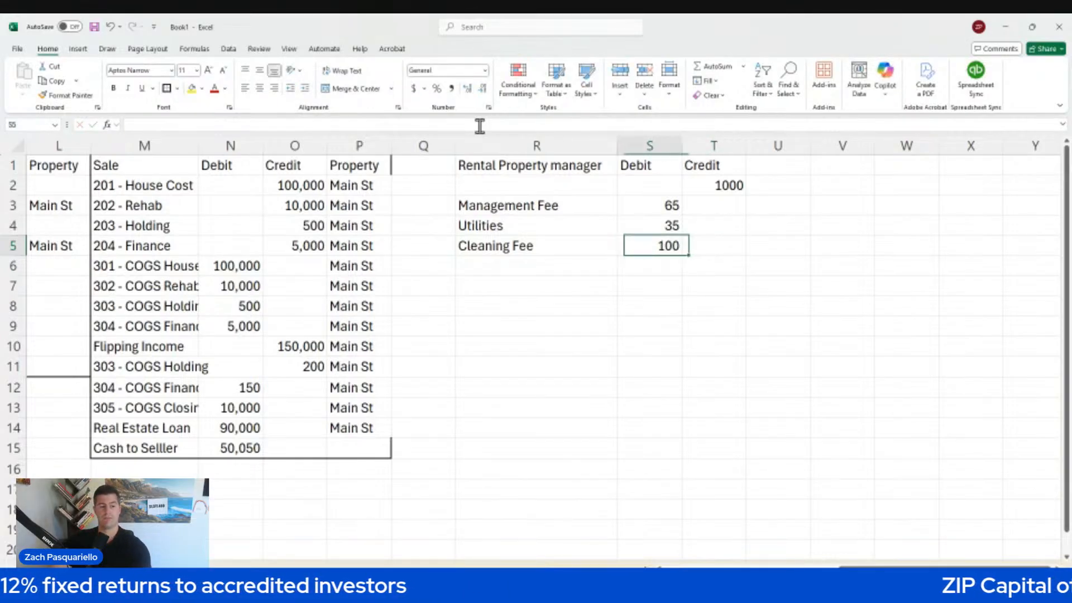
Add a Checking line in R6 with a debit of 750 in S6
key("Down")
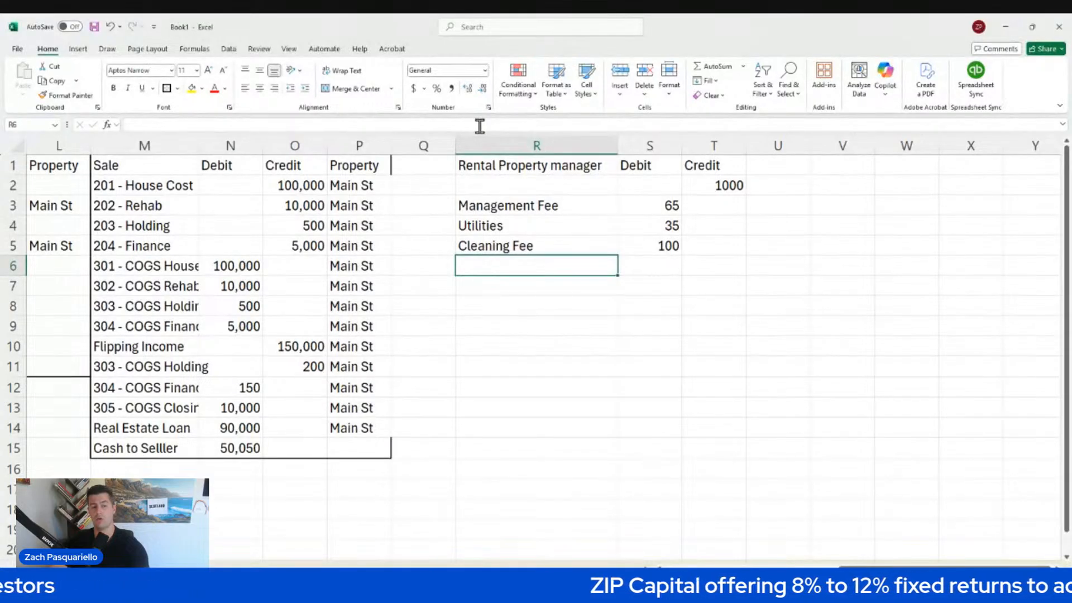
key("Right")
key("Left")
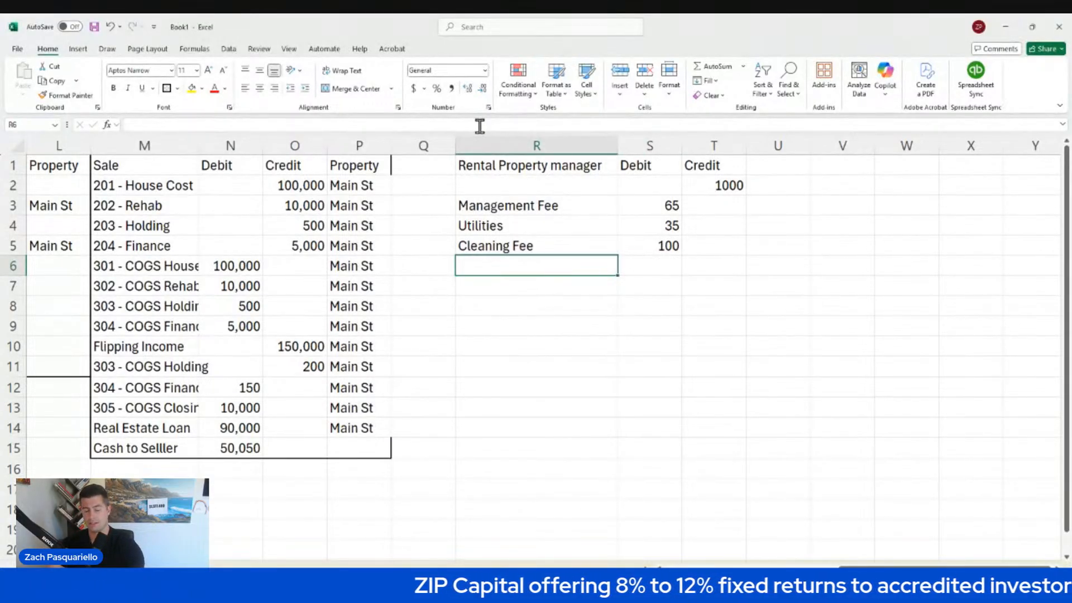
type("Checki")
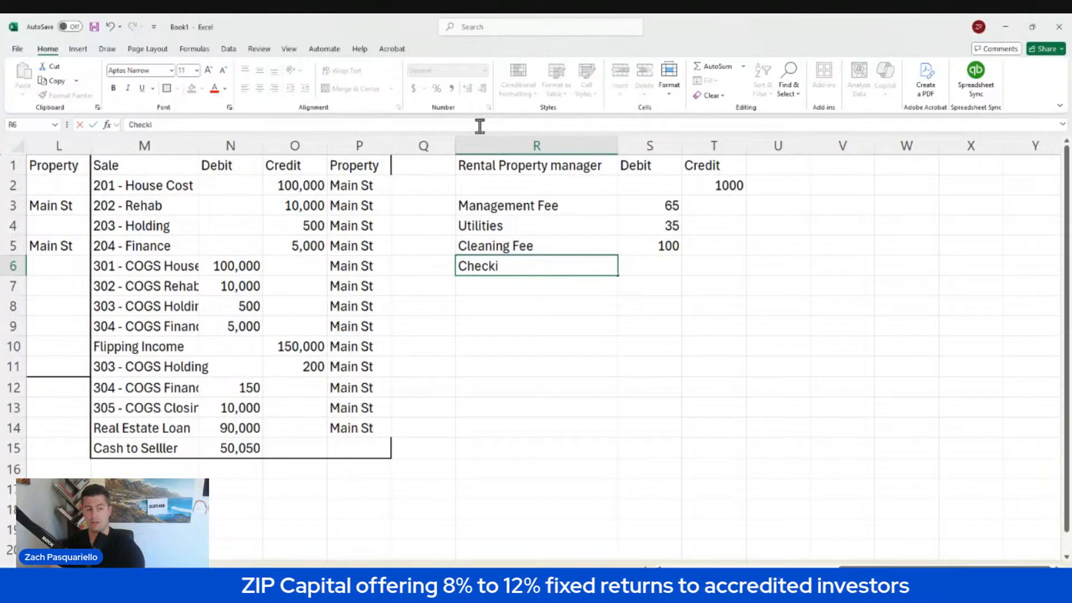
type("ng")
key("Right")
type("750")
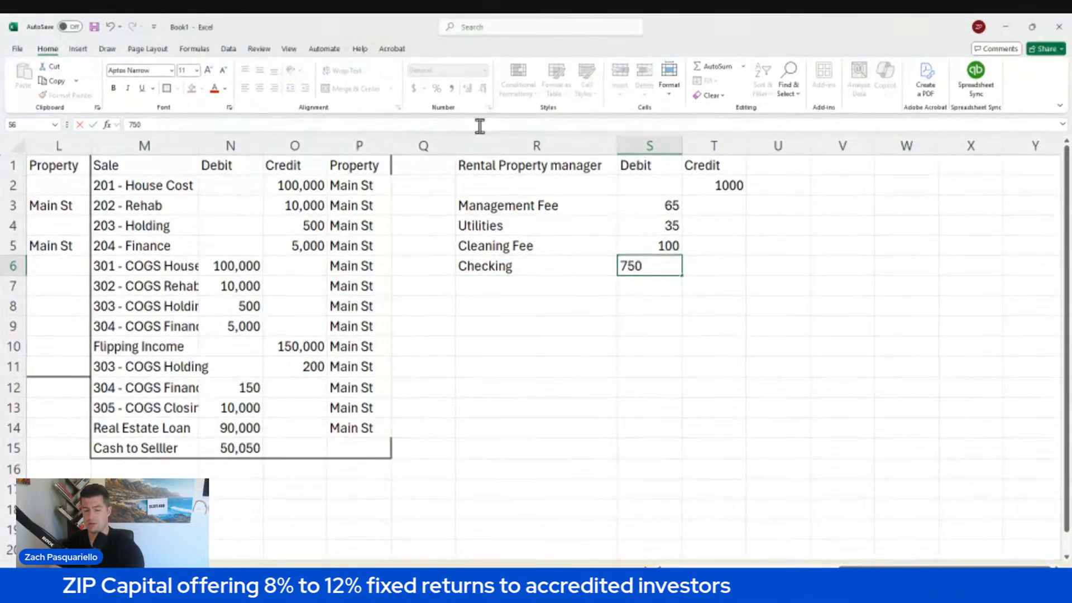
key("Right")
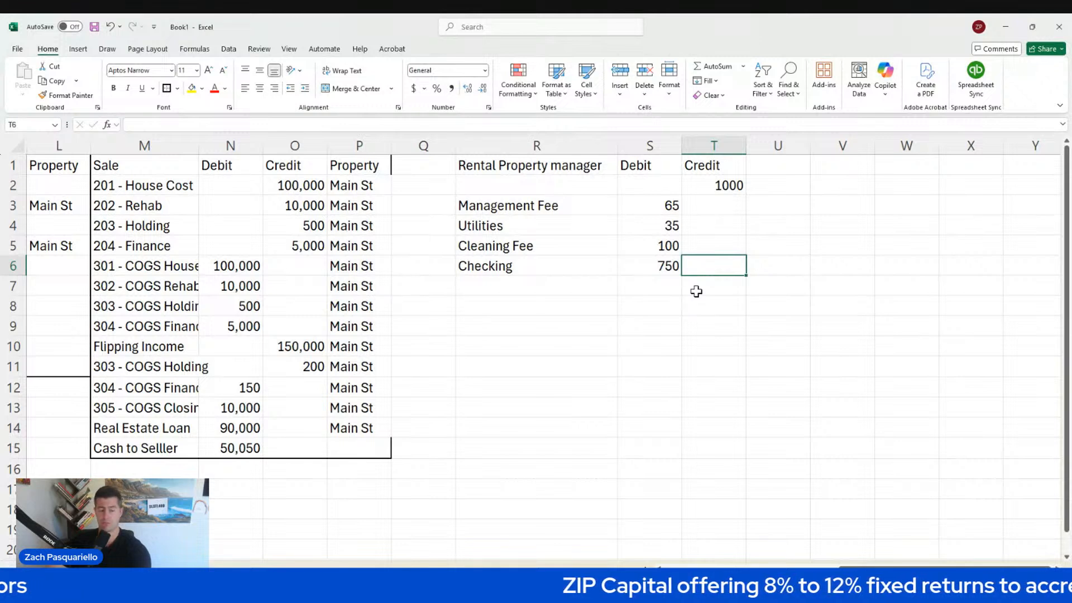
Label the 1000 credit line as Rental Income in R2
left_click(718, 184)
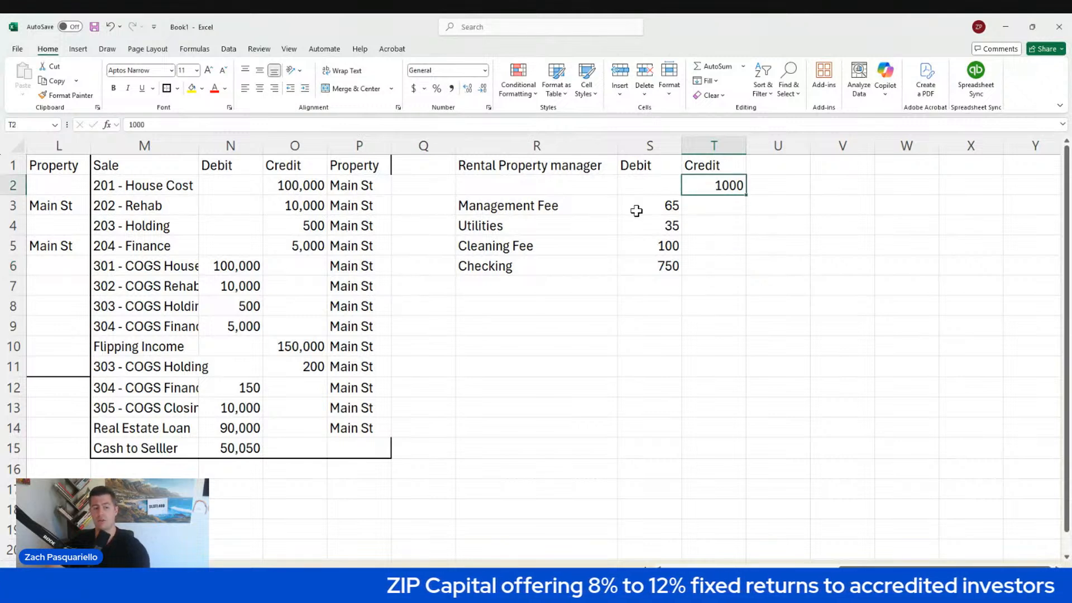
left_click(579, 190)
type("Rental Income")
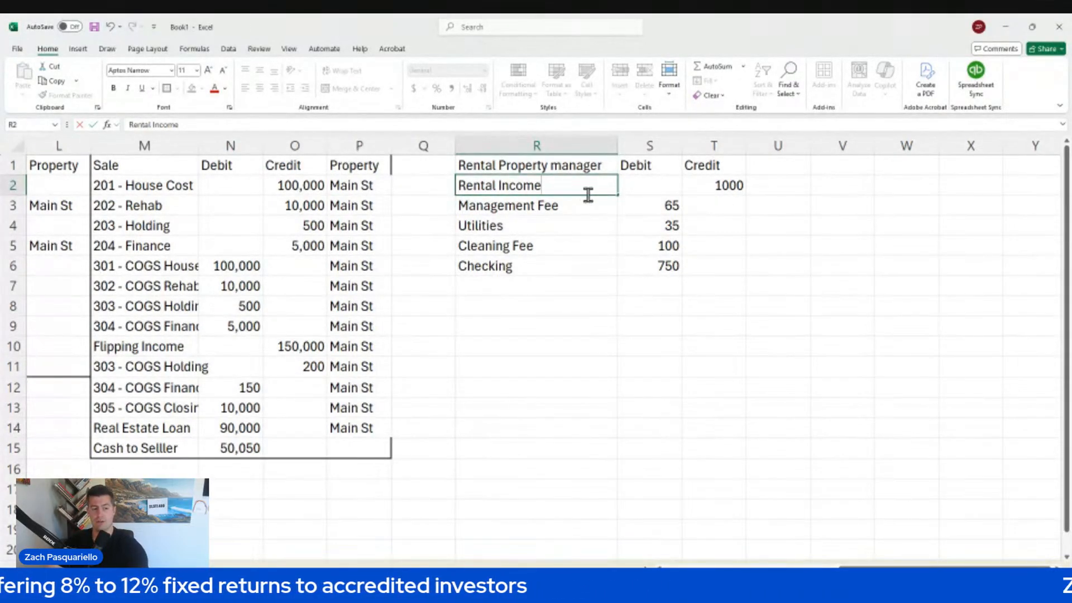
left_click(703, 269)
Examine the management fee, utilities and cleaning fee debits in S3:S5 of the Rental Property manager entry
scroll(704, 269, "down", 2, "ctrl")
scroll(849, 496, "up", 3, "ctrl")
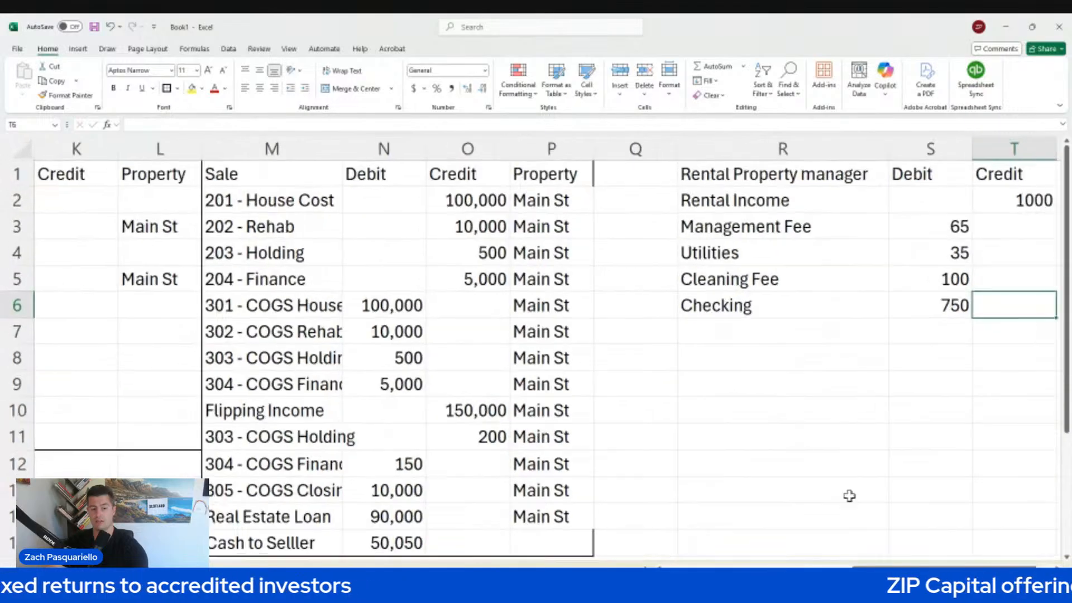
scroll(1032, 142, "right", 1)
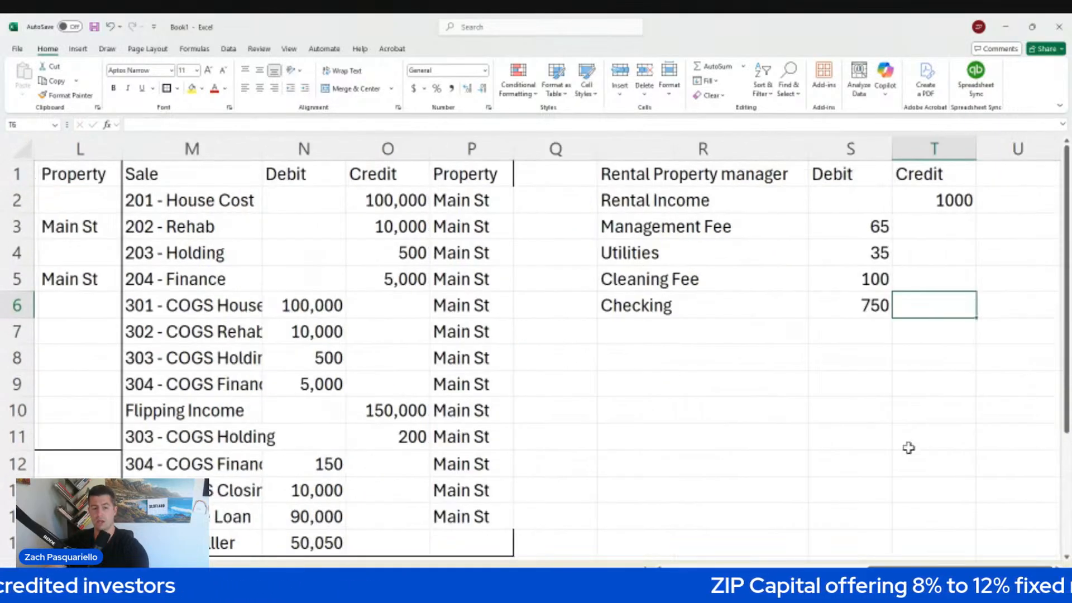
left_click(873, 227)
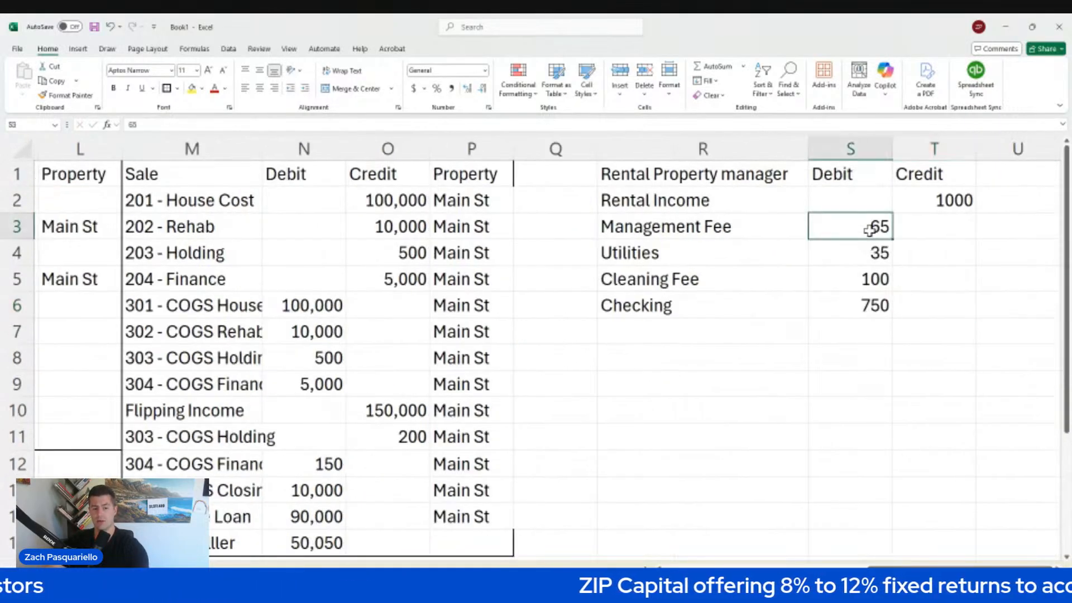
left_click(859, 264)
left_click(854, 282)
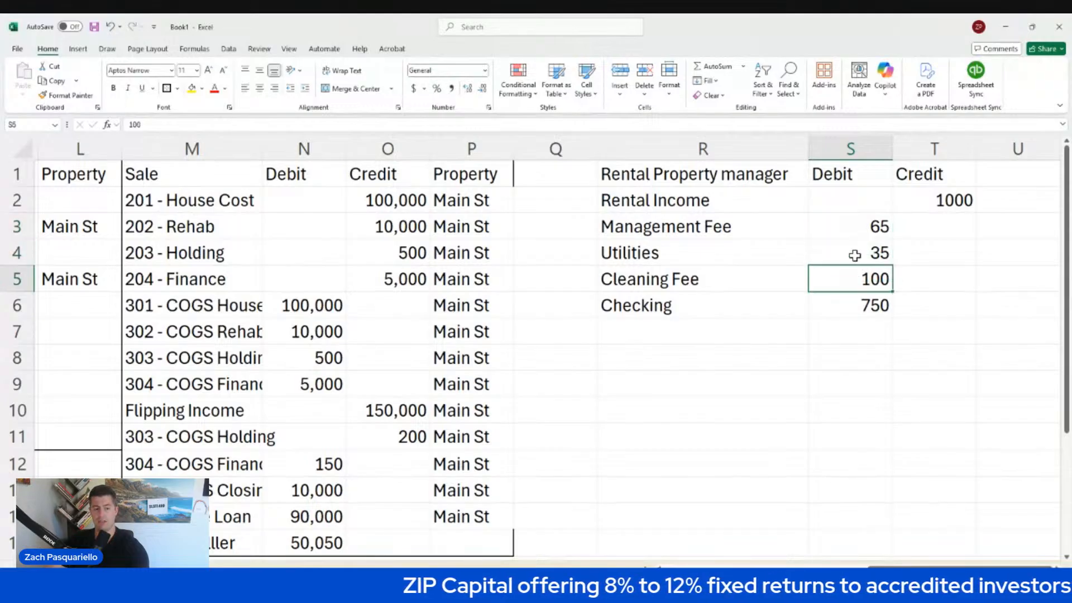
Add a Due From Rental Manager line in R7 with a debit of 50 in S7
left_click(857, 223)
left_click_drag(861, 302, 862, 295)
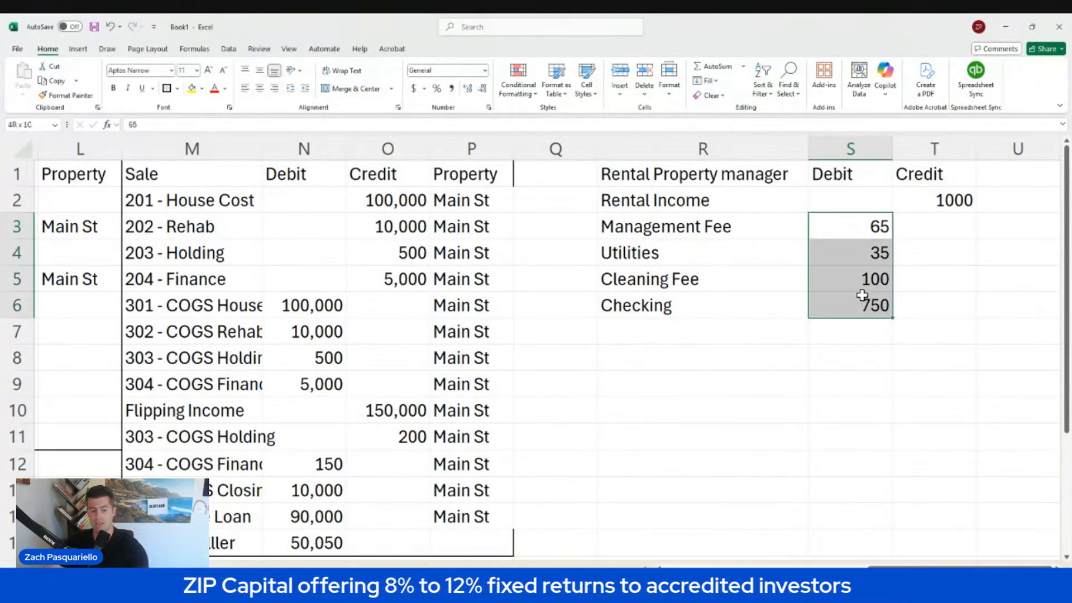
left_click(711, 339)
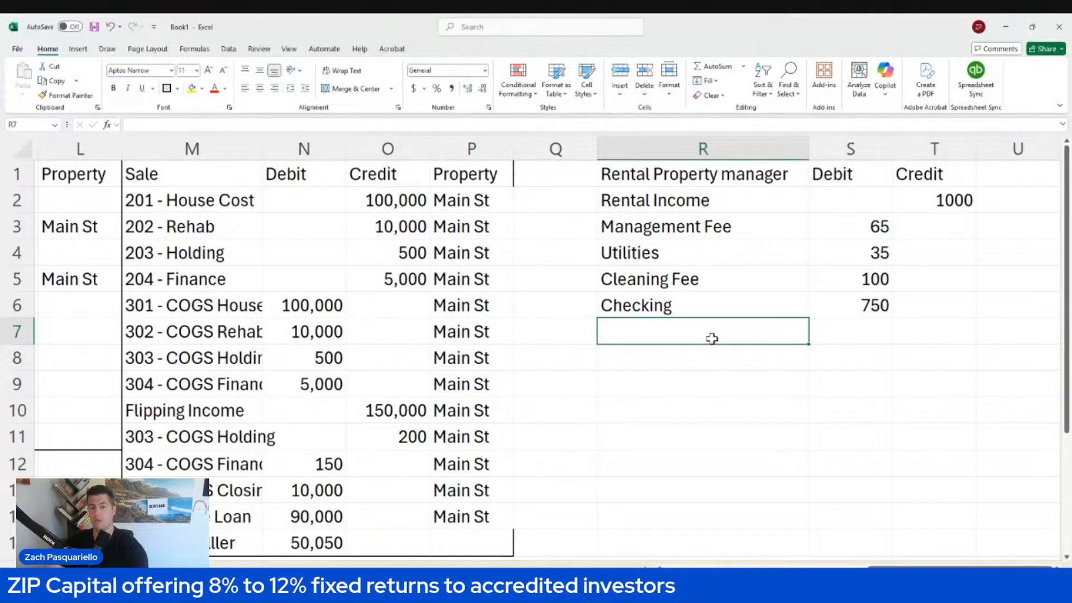
type("D")
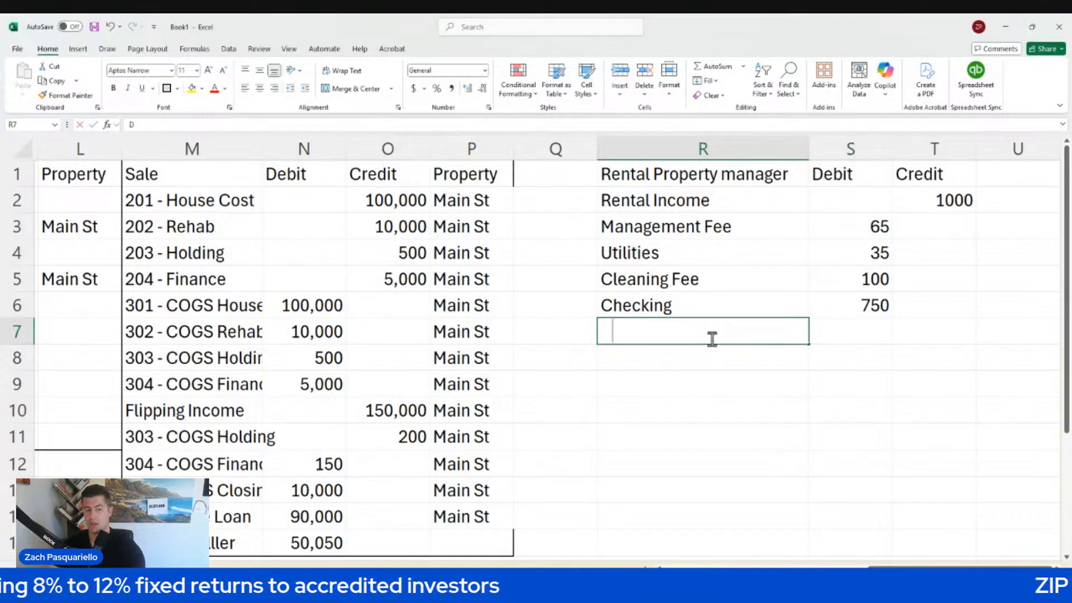
type("ue From Rent")
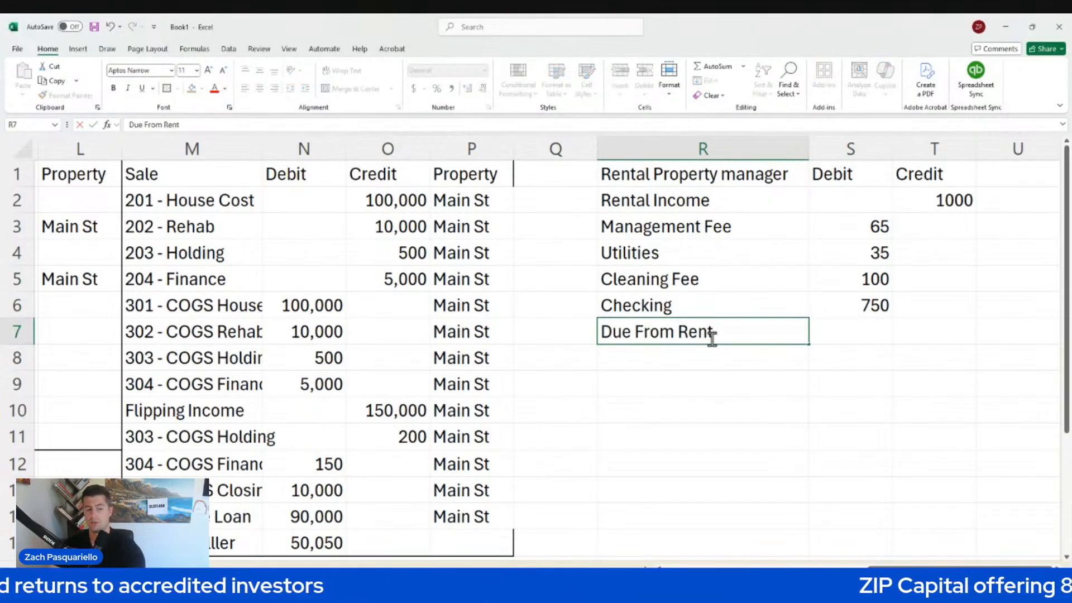
type("al Manager")
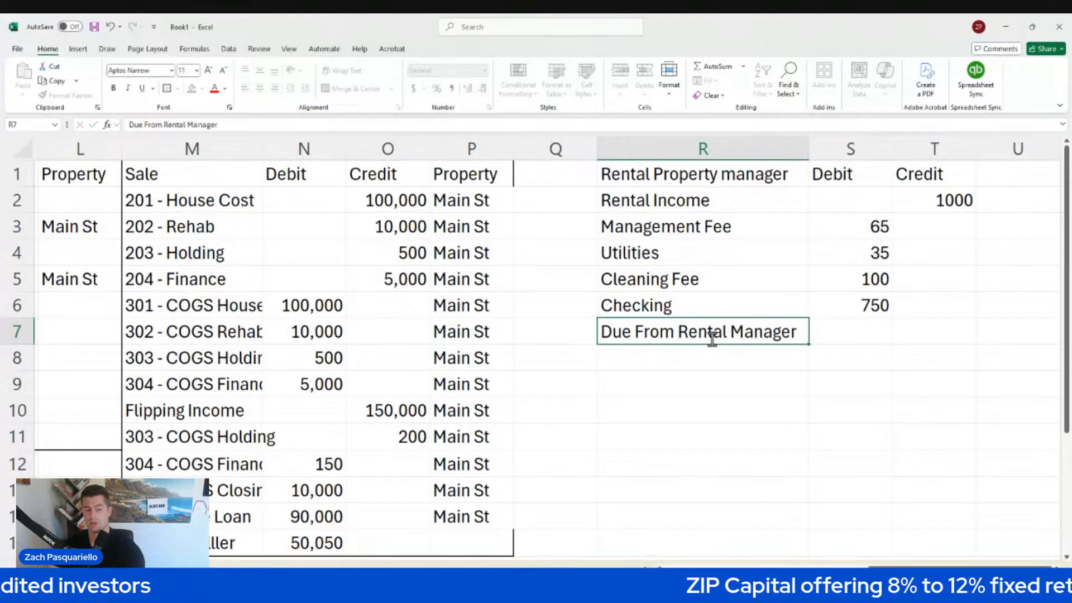
key("Tab")
type("50")
key("Tab")
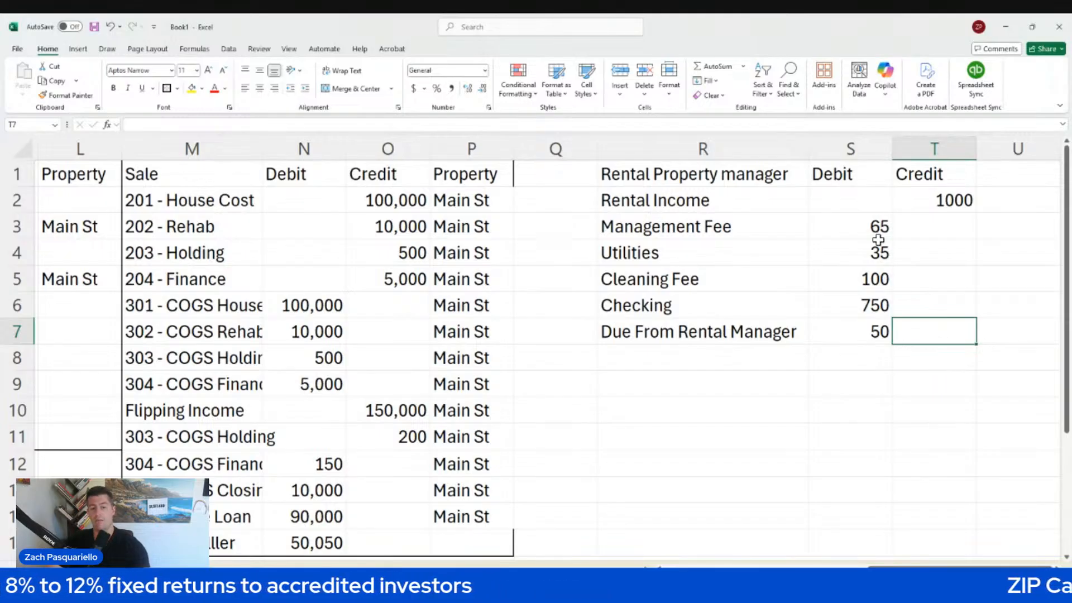
Compare the debits in S3:S7 of the Rental Property manager entry with the Rental Income credit in T2
left_click(867, 304)
left_click_drag(866, 229, 857, 303)
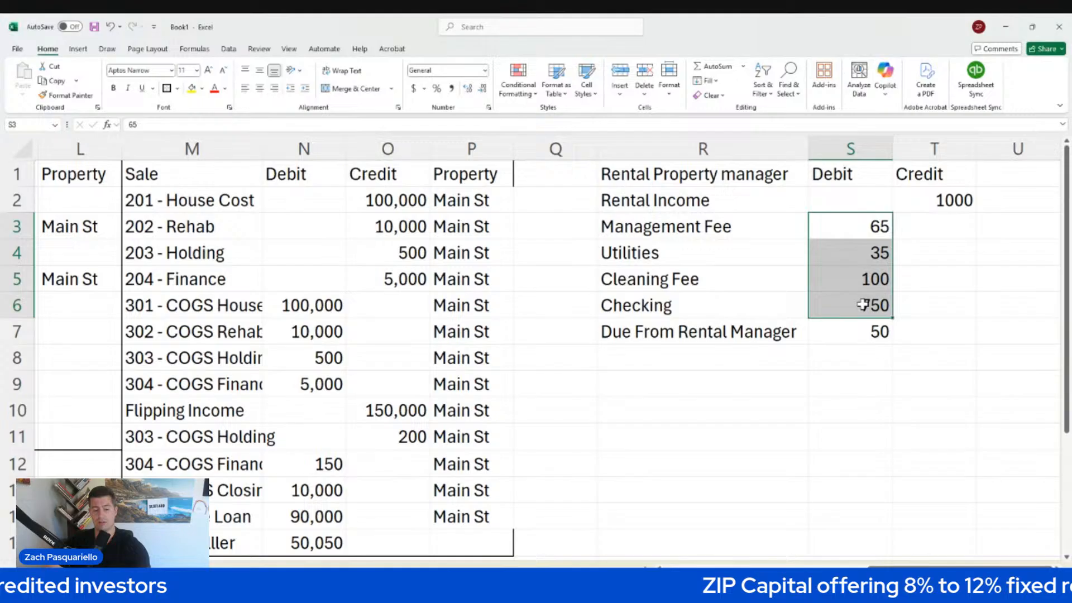
left_click(921, 306)
left_click(863, 332)
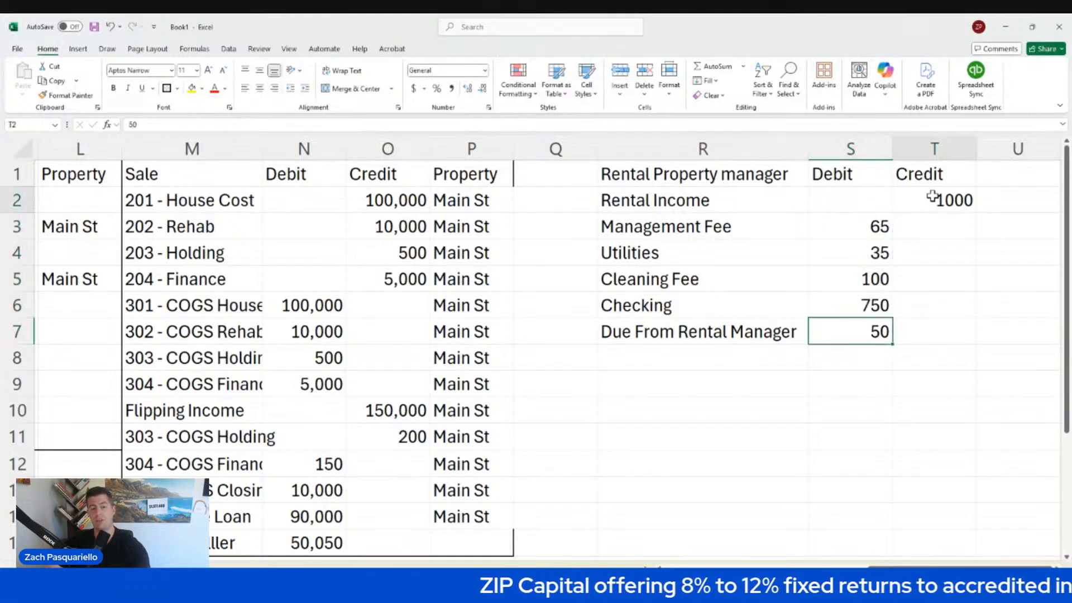
left_click(898, 200)
left_click_drag(853, 226, 849, 316)
left_click(843, 335)
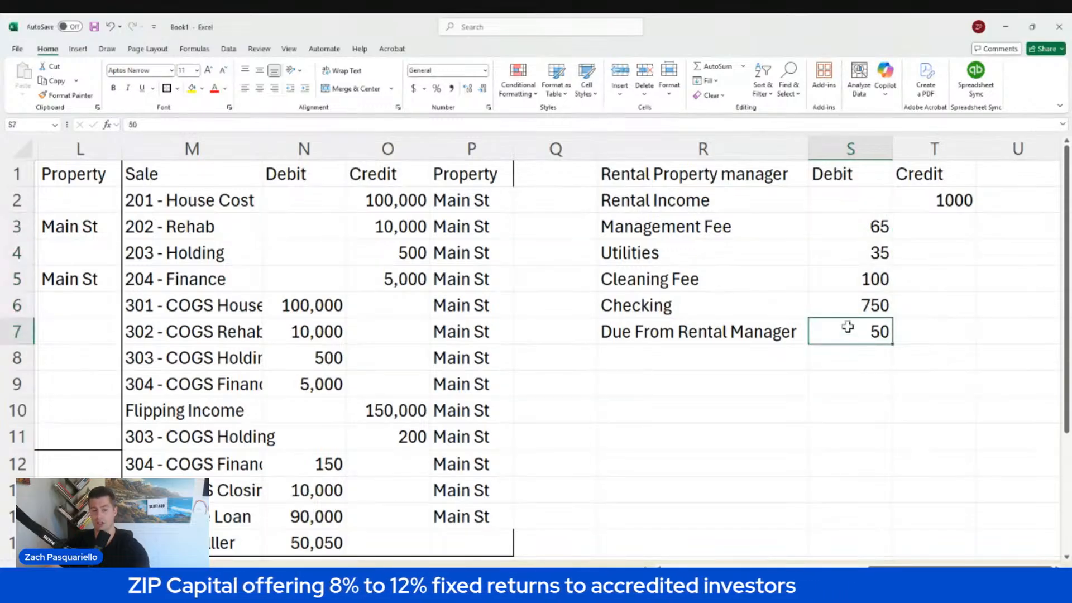
left_click(935, 200)
Review the whole Rental Property manager entry in R1:T7, examining the Checking and Due From Rental Manager lines against the income and expenses
left_click(767, 175)
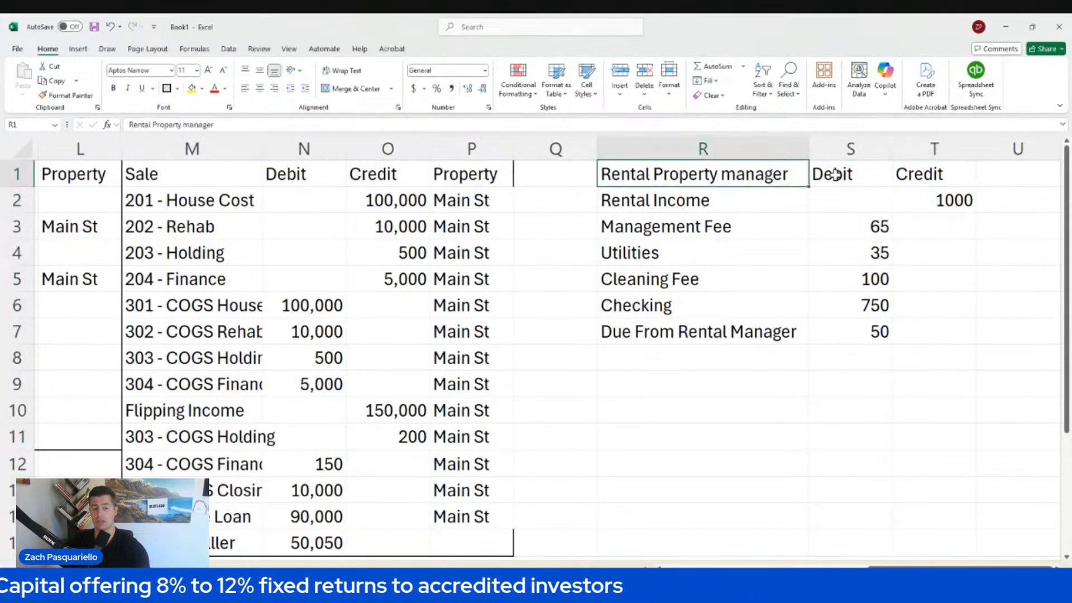
left_click_drag(835, 175, 929, 338)
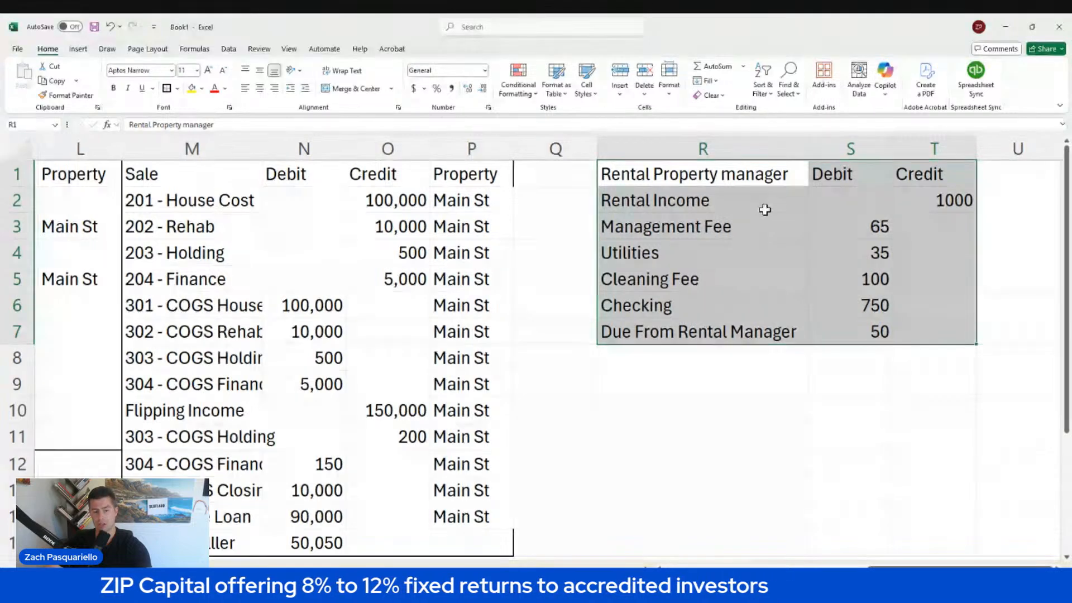
left_click_drag(765, 201, 760, 331)
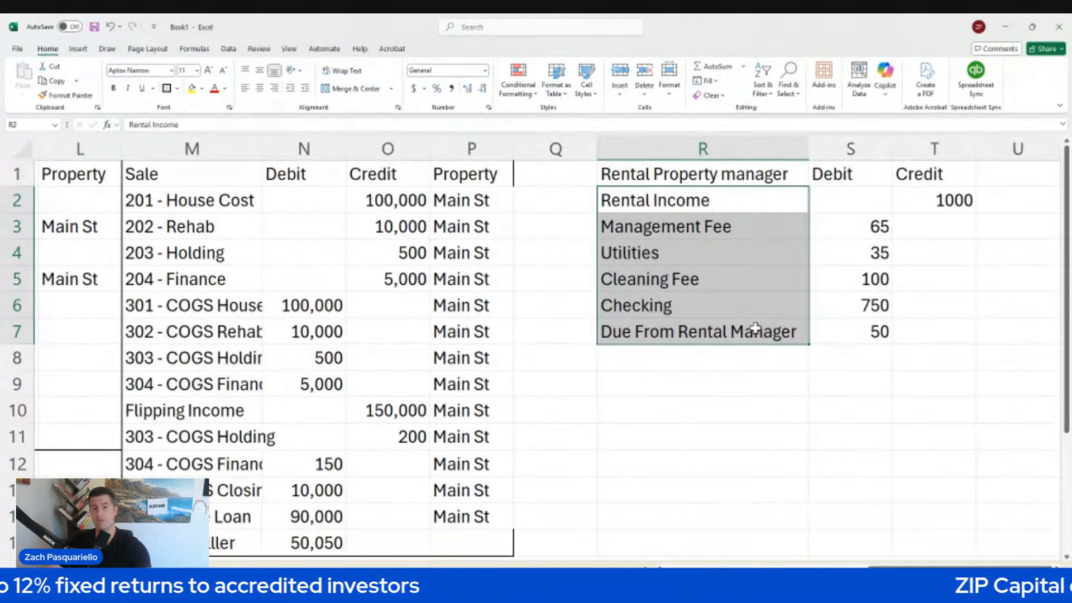
left_click(935, 331)
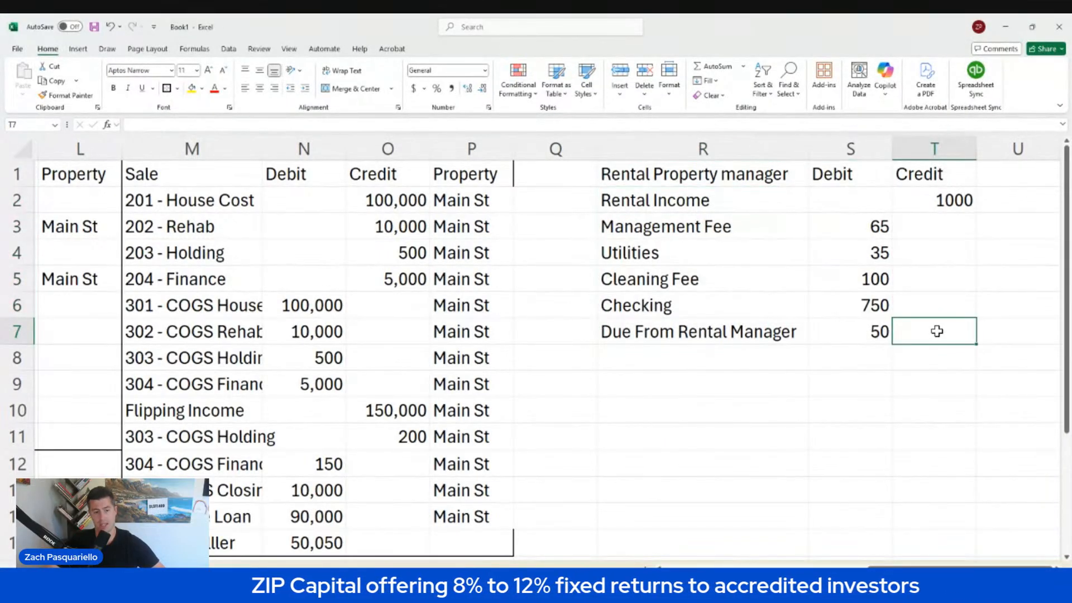
left_click_drag(941, 331, 758, 198)
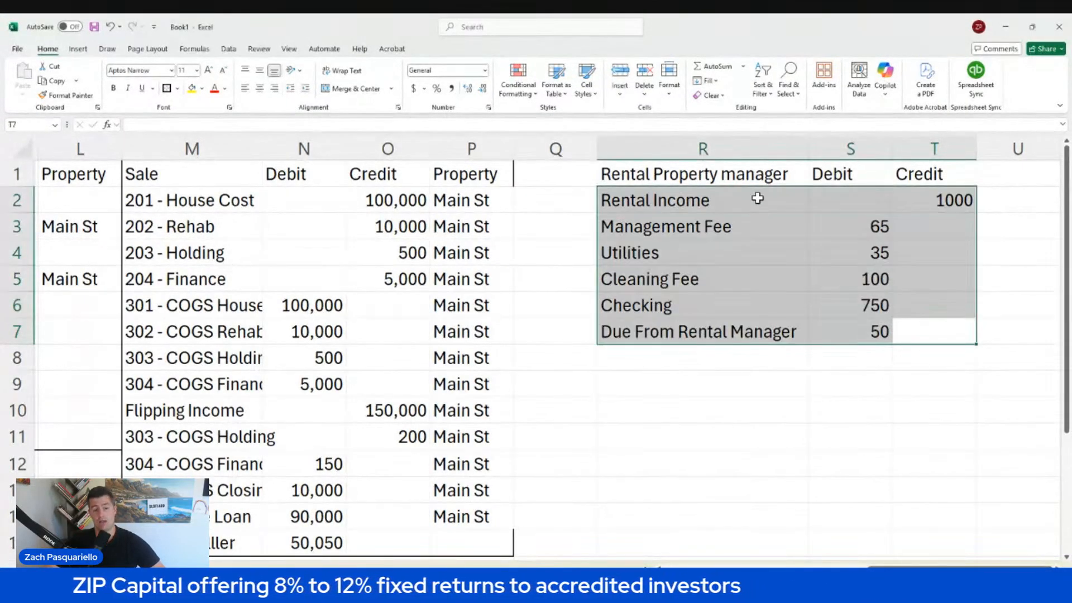
left_click_drag(746, 335, 849, 330)
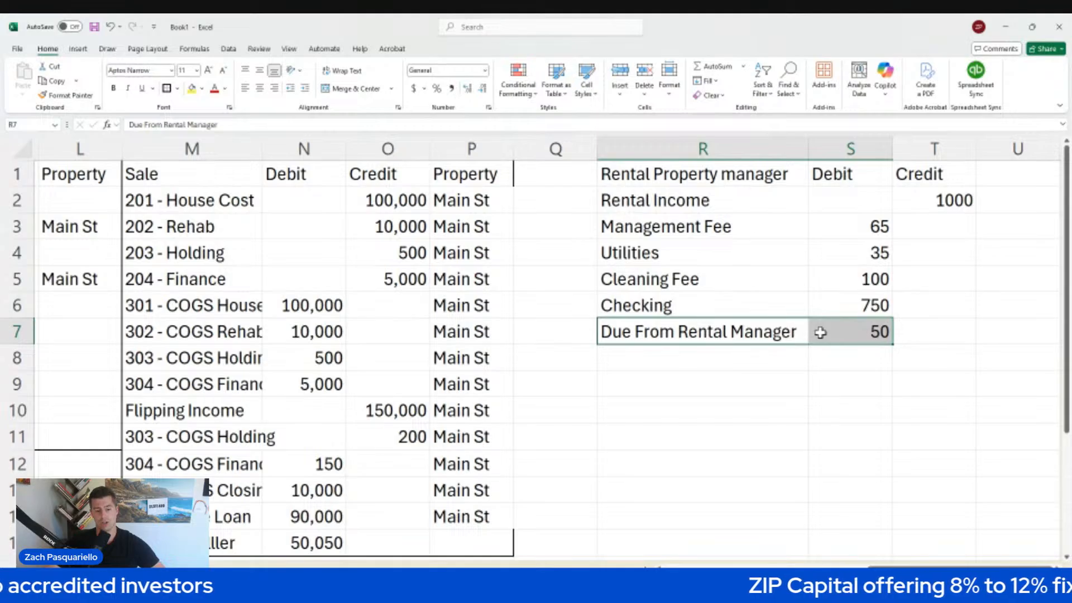
double_click(768, 309)
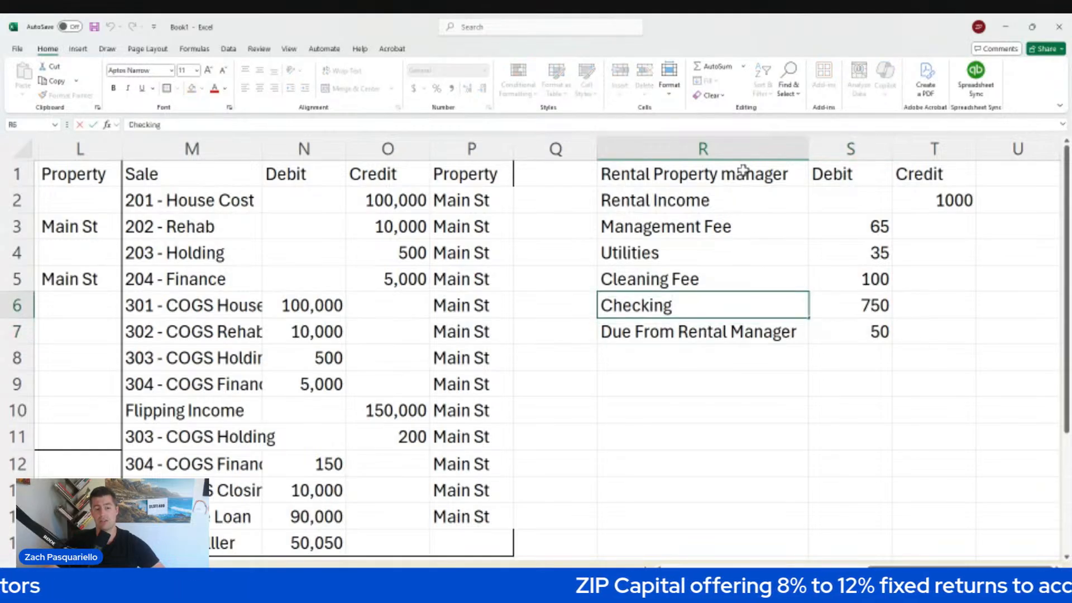
left_click(922, 325)
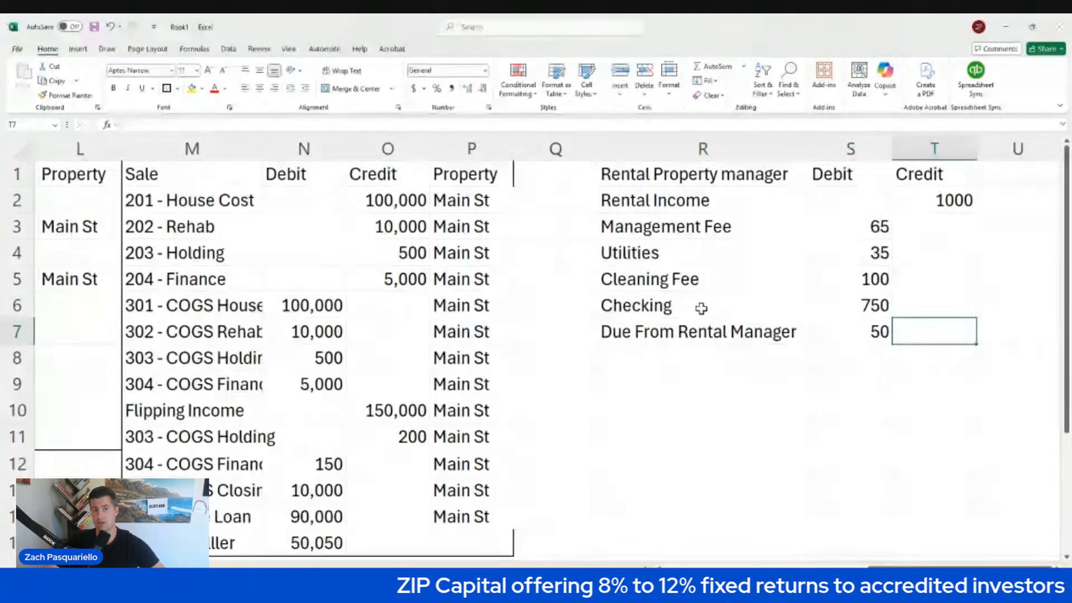
left_click_drag(821, 305, 773, 306)
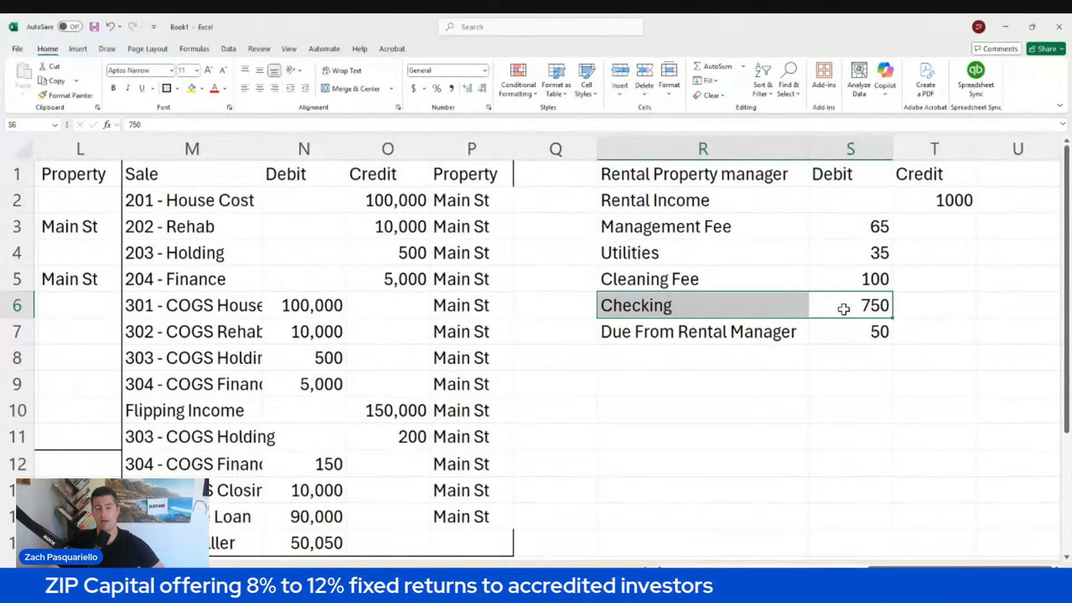
mouse_move(927, 202)
left_mouse_down()
mouse_move(852, 210)
mouse_move(841, 272)
left_mouse_up()
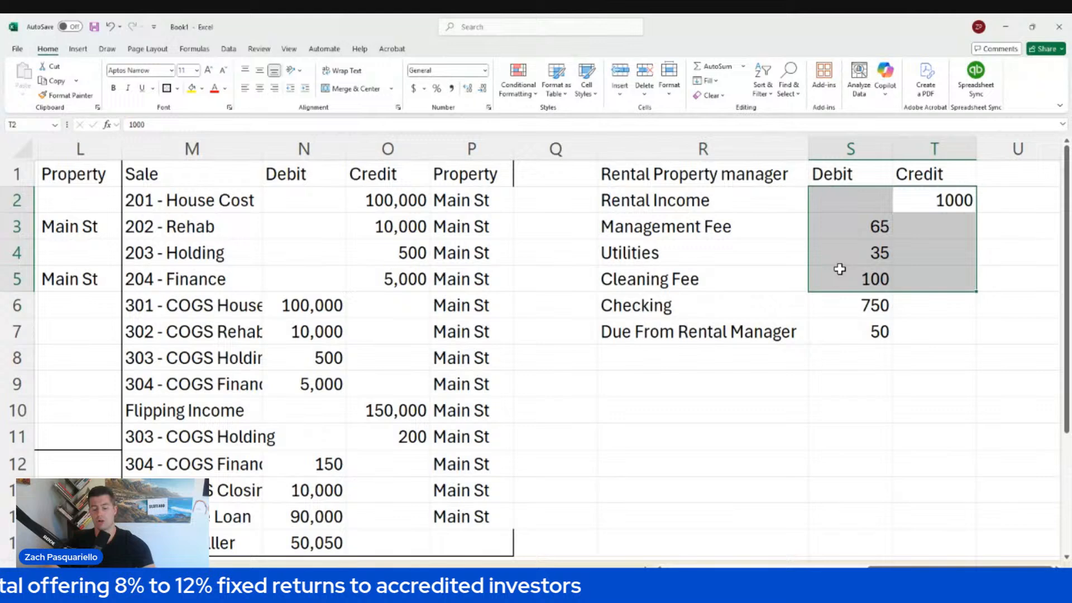
left_click(869, 329, "ctrl")
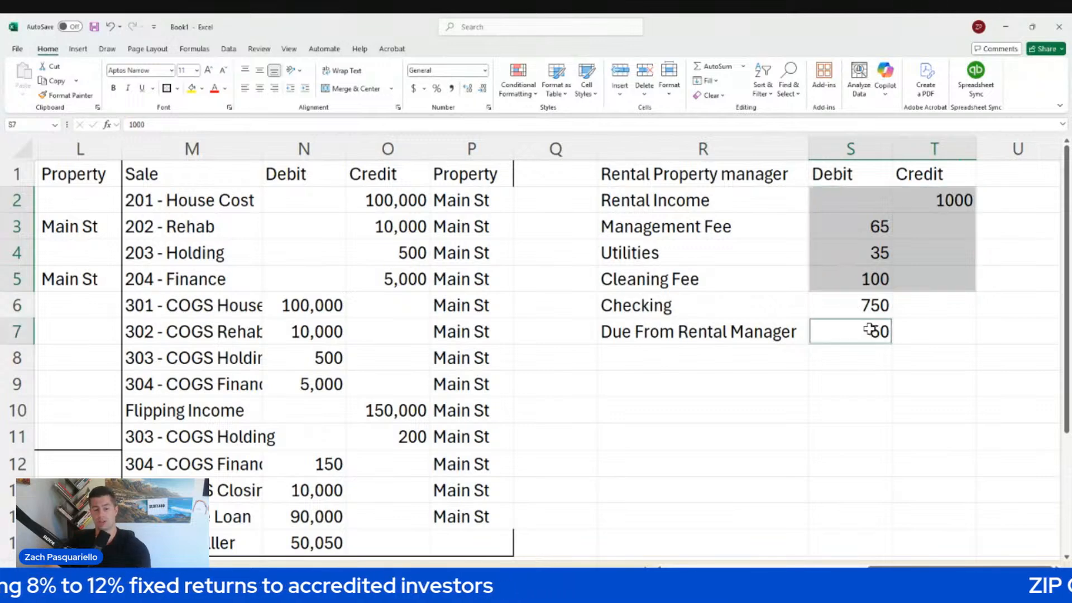
left_click(864, 358)
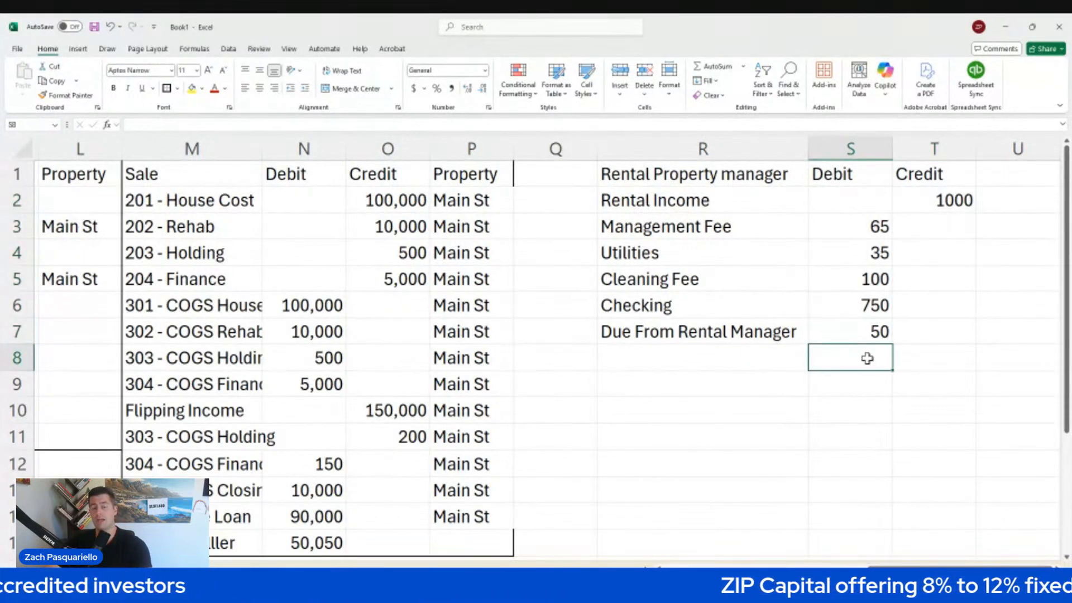